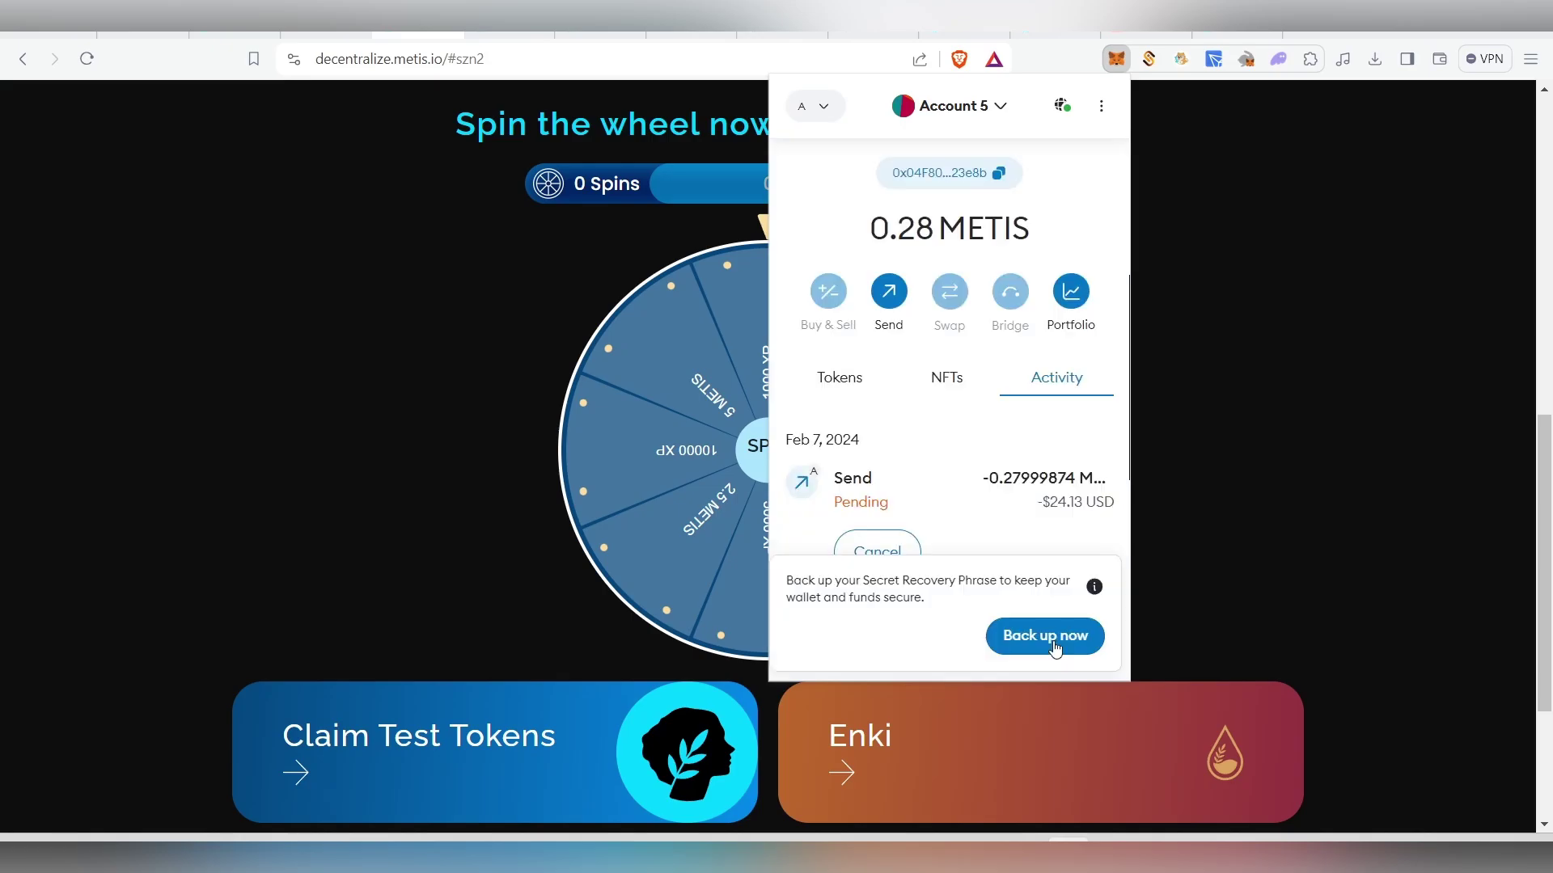
Close the wallet's activity view and disconnect the currently connected wallet from the Metis site
{"action": "scroll", "coordinate": [1010, 471], "scroll_direction": "down", "scroll_amount": 1}
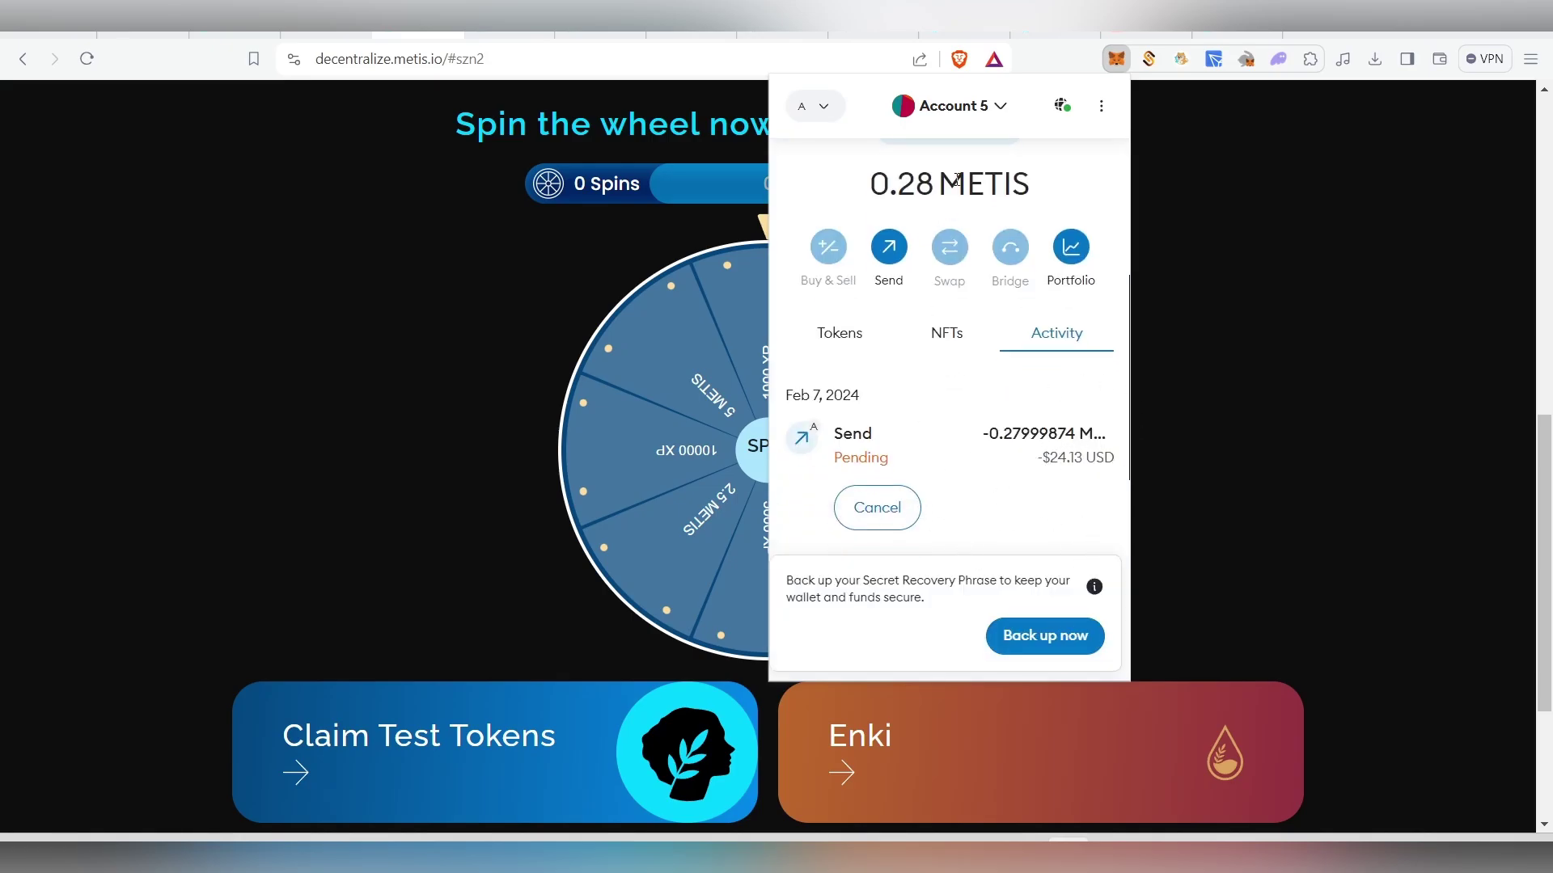
{"action": "left_click", "coordinate": [1276, 323]}
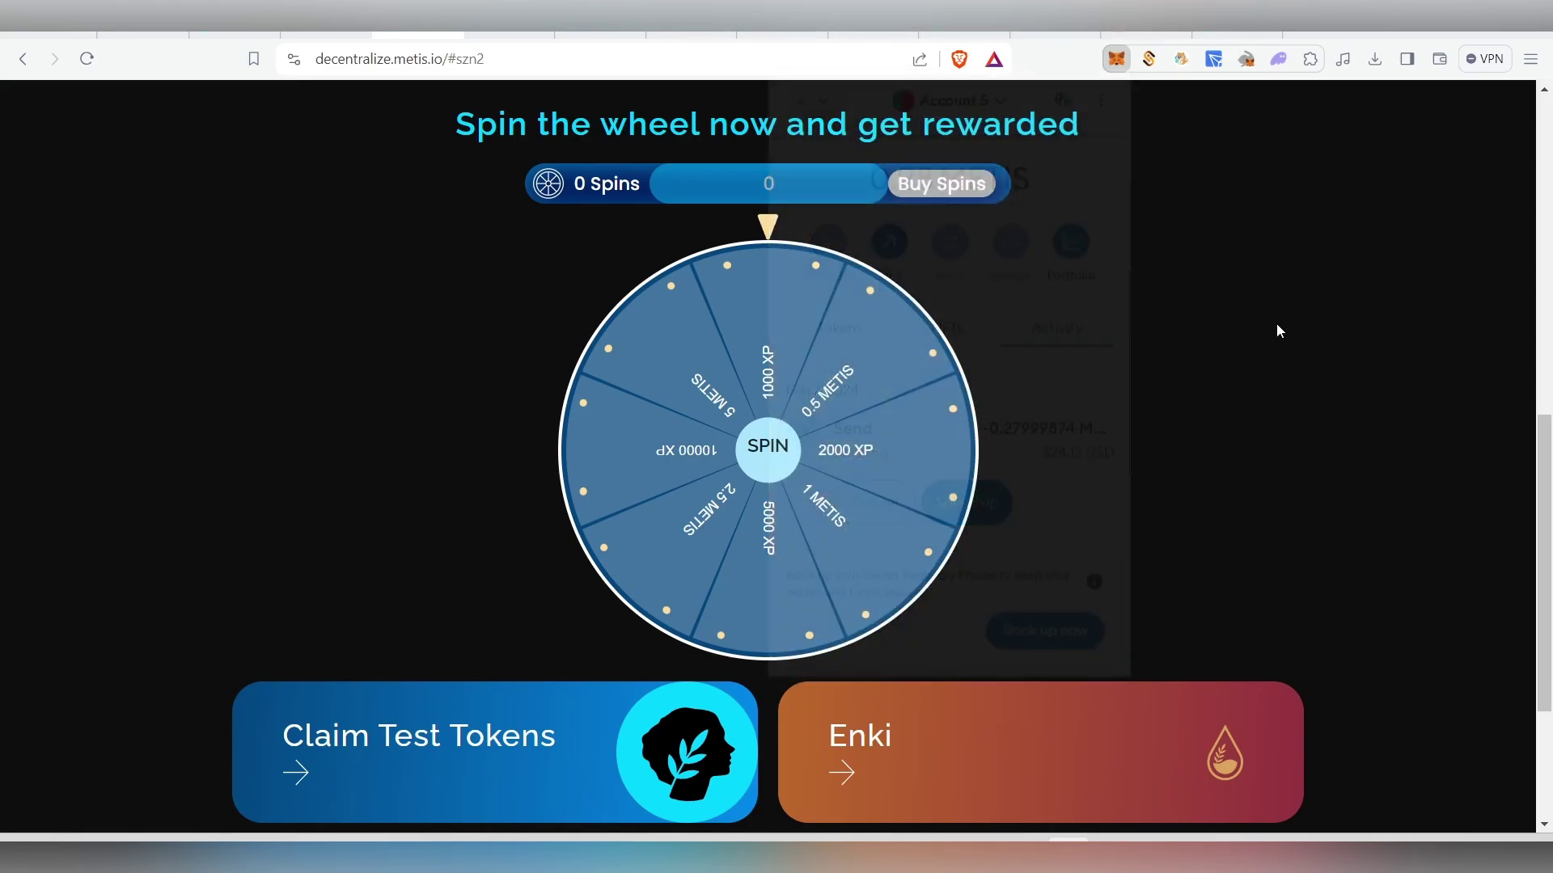
{"action": "scroll", "coordinate": [1025, 317], "scroll_direction": "down", "scroll_amount": 3}
{"action": "scroll", "coordinate": [1026, 317], "scroll_direction": "up", "scroll_amount": 15}
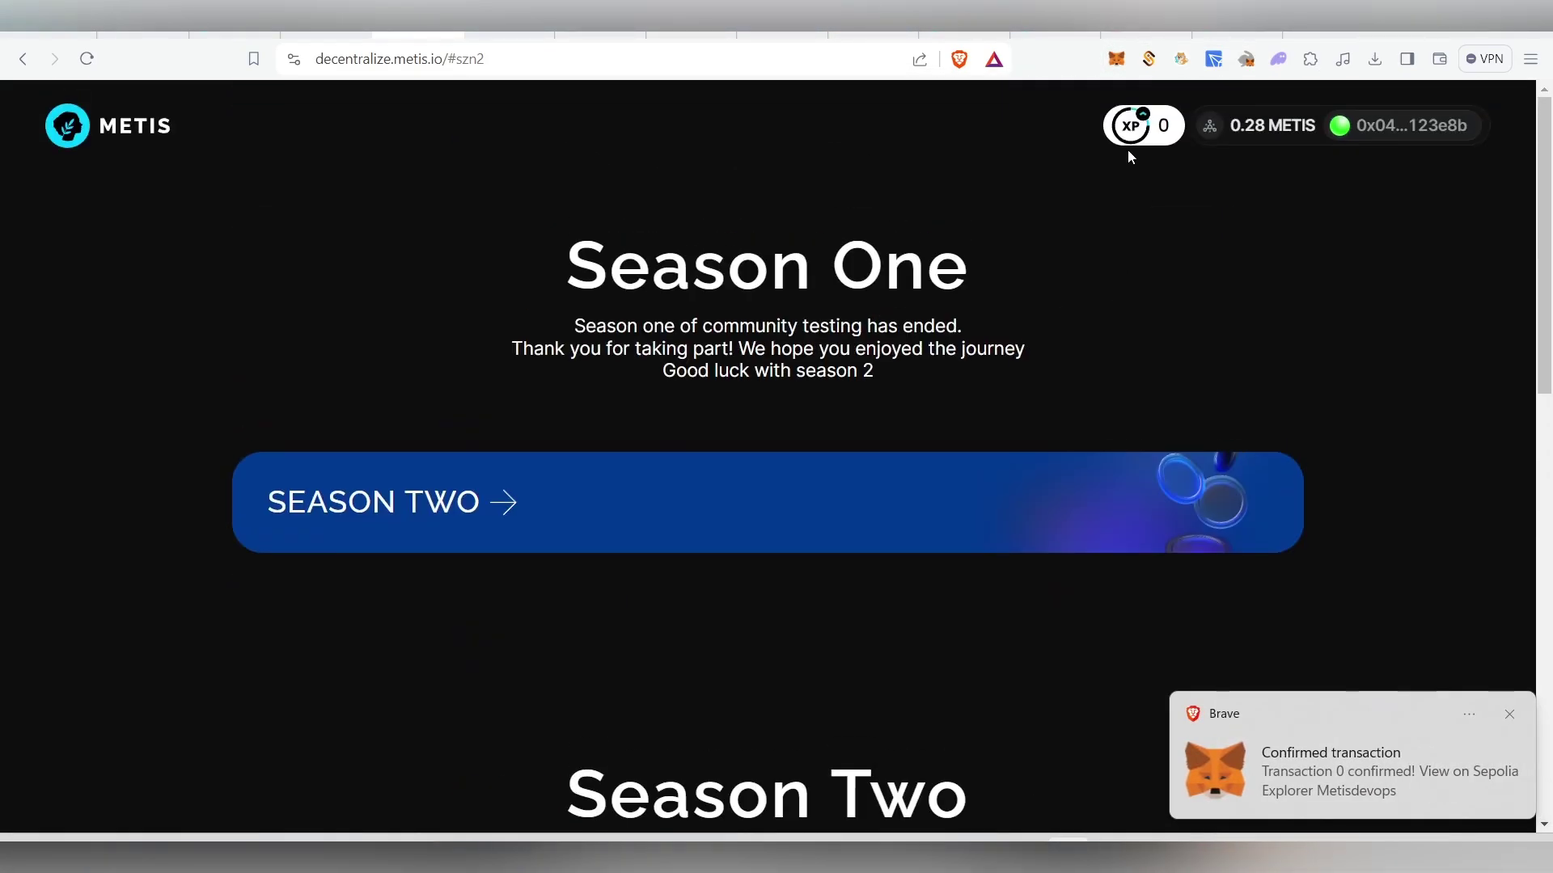
{"action": "left_click", "coordinate": [1387, 126]}
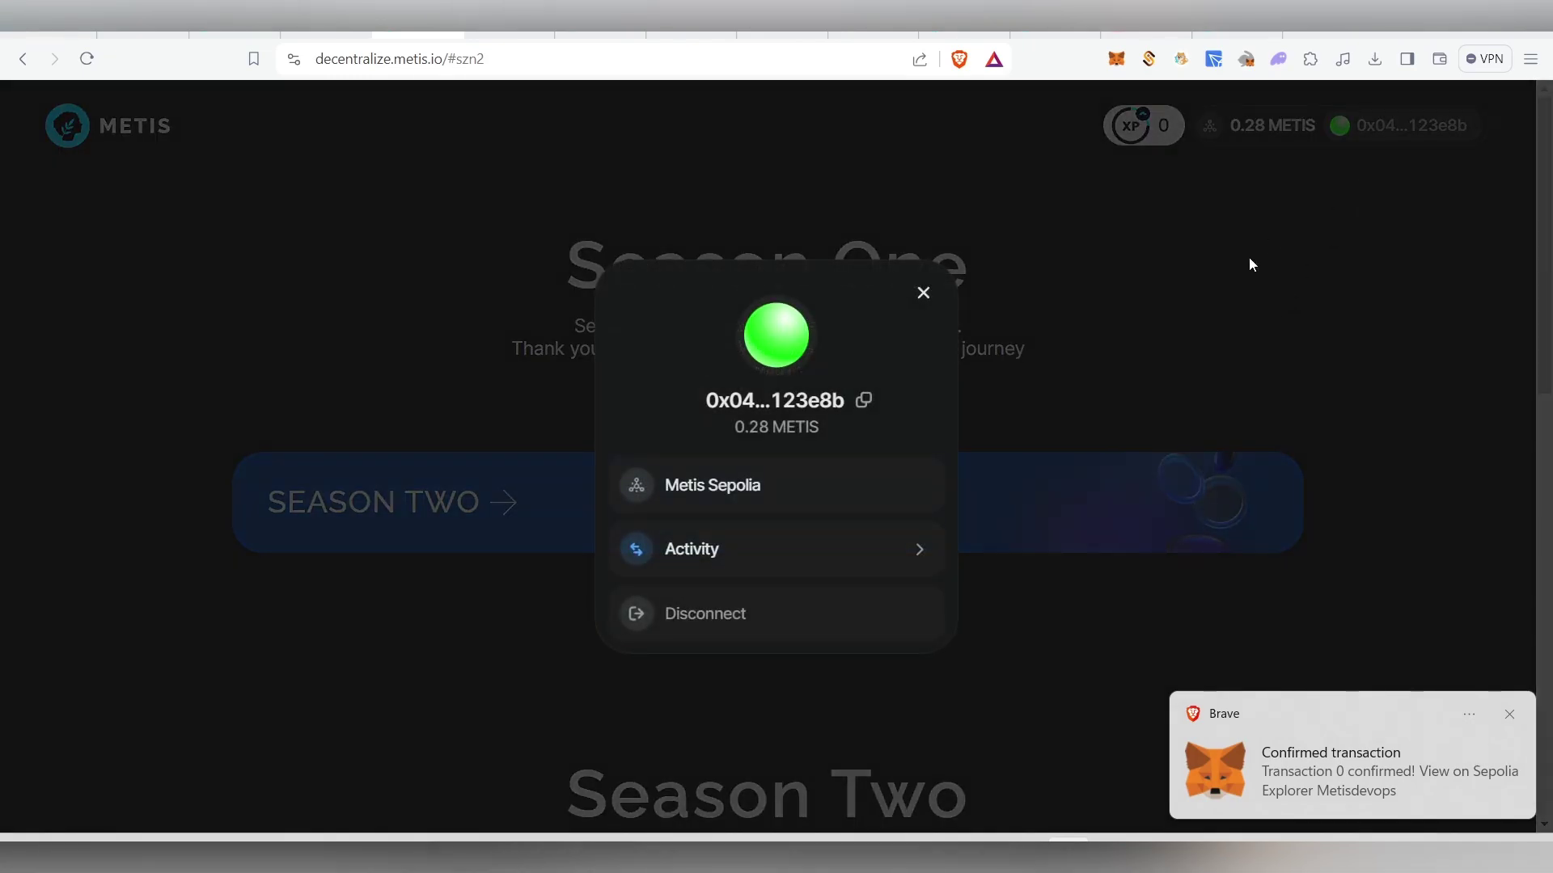
{"action": "left_click", "coordinate": [803, 621]}
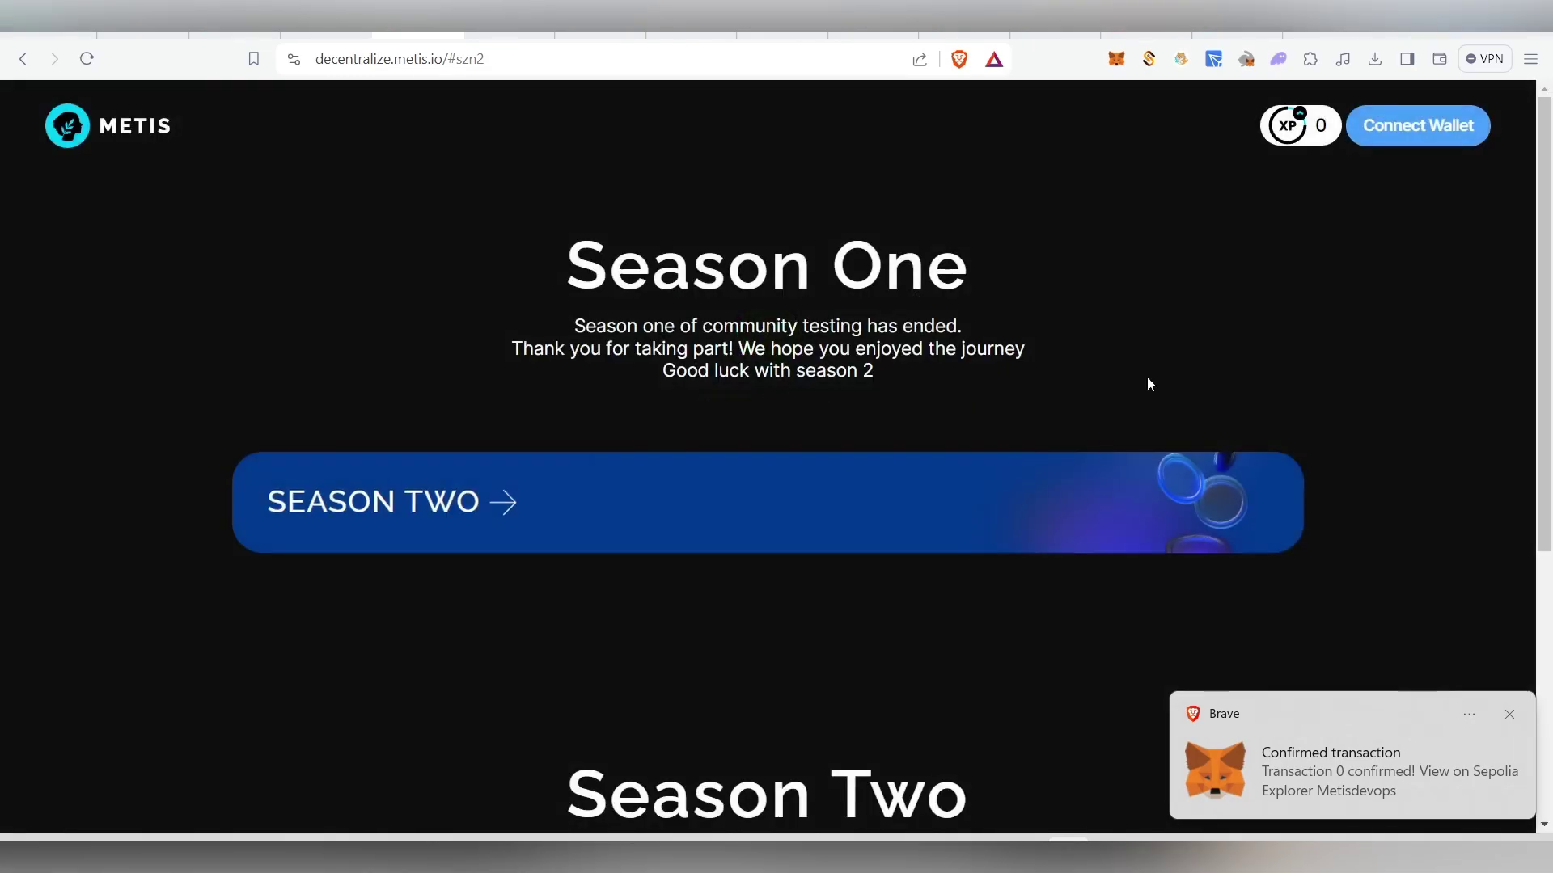
Switch the MetaMask wallet to Account 3 and connect it to the Metis site
{"action": "left_click", "coordinate": [1116, 60]}
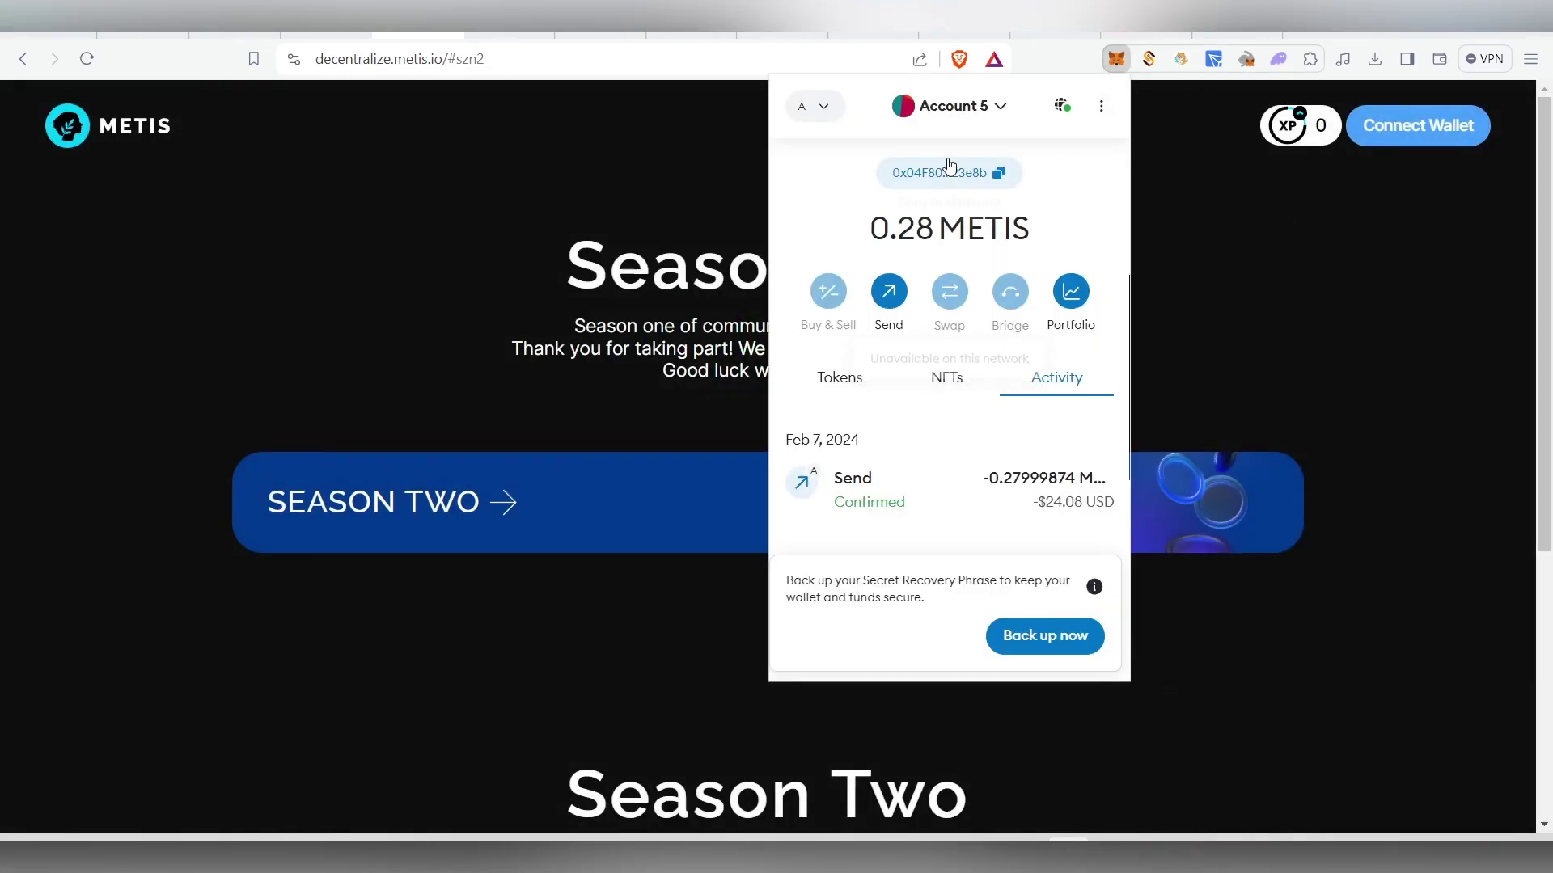
{"action": "left_click", "coordinate": [957, 107]}
{"action": "scroll", "coordinate": [941, 395], "scroll_direction": "up", "scroll_amount": 1}
{"action": "left_click", "coordinate": [936, 440]}
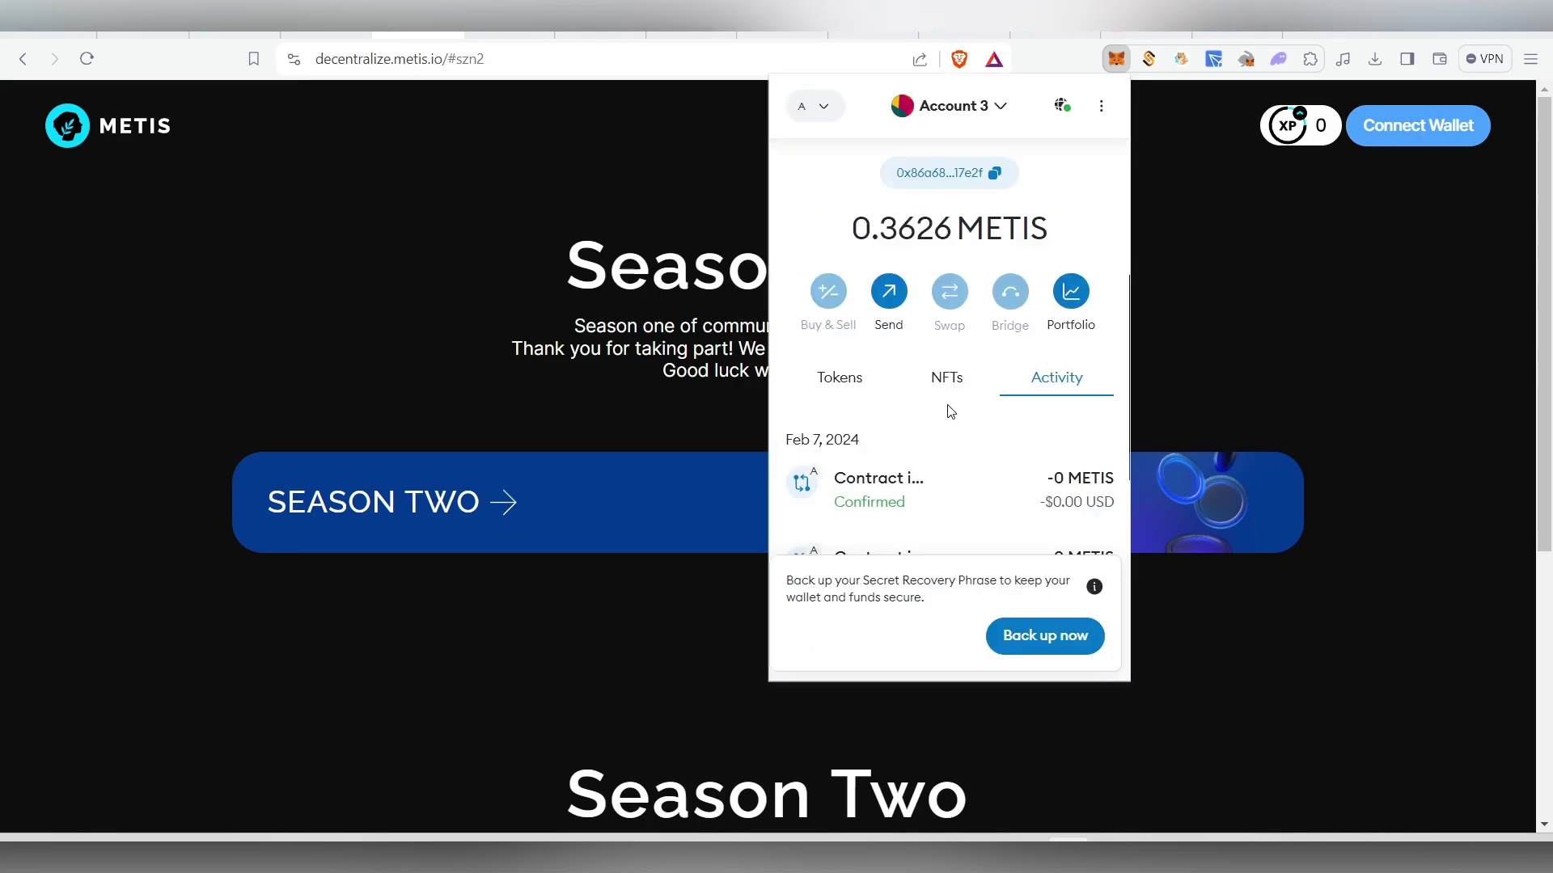
{"action": "left_click", "coordinate": [1429, 133]}
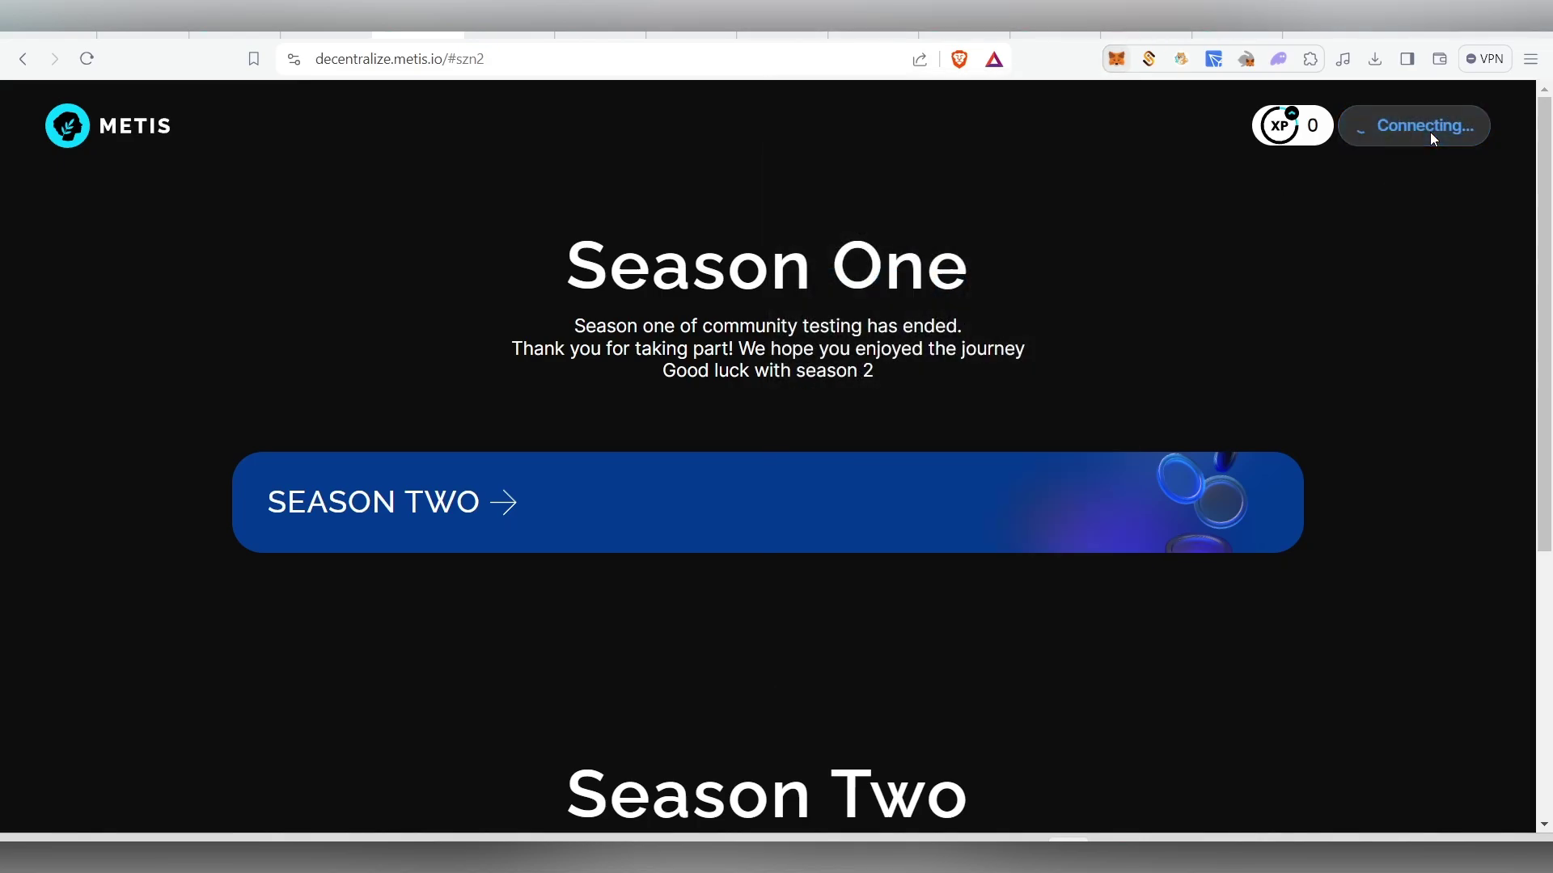
{"action": "left_click", "coordinate": [747, 473]}
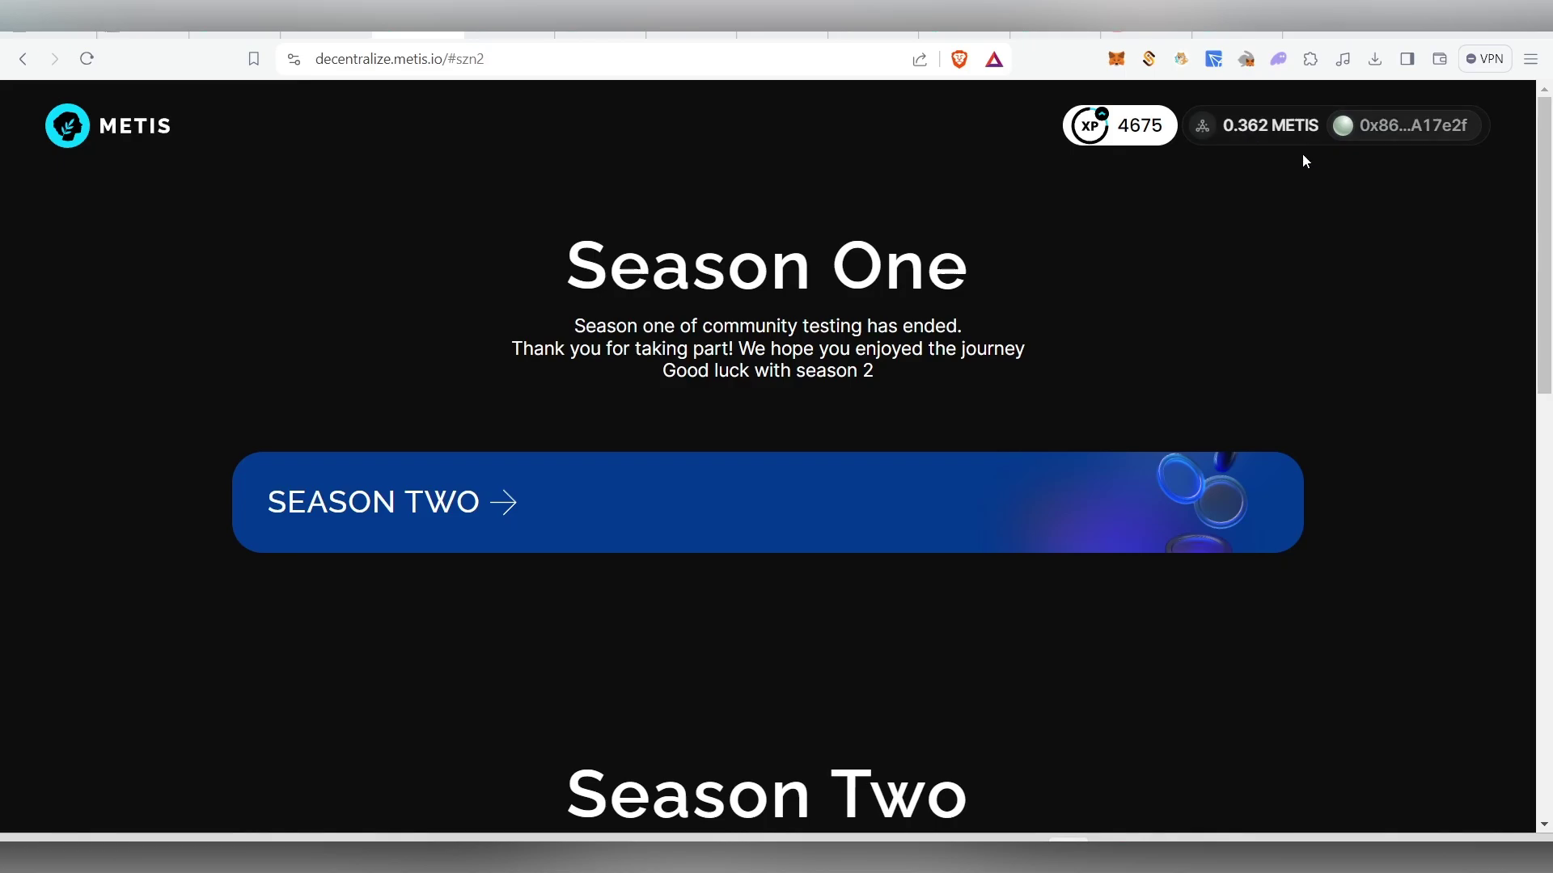
Examine the Season Two spin wheel, the Claim Test Tokens and Enki task cards, and the account's XP and METIS balance
{"action": "scroll", "coordinate": [1335, 385], "scroll_direction": "down", "scroll_amount": 8}
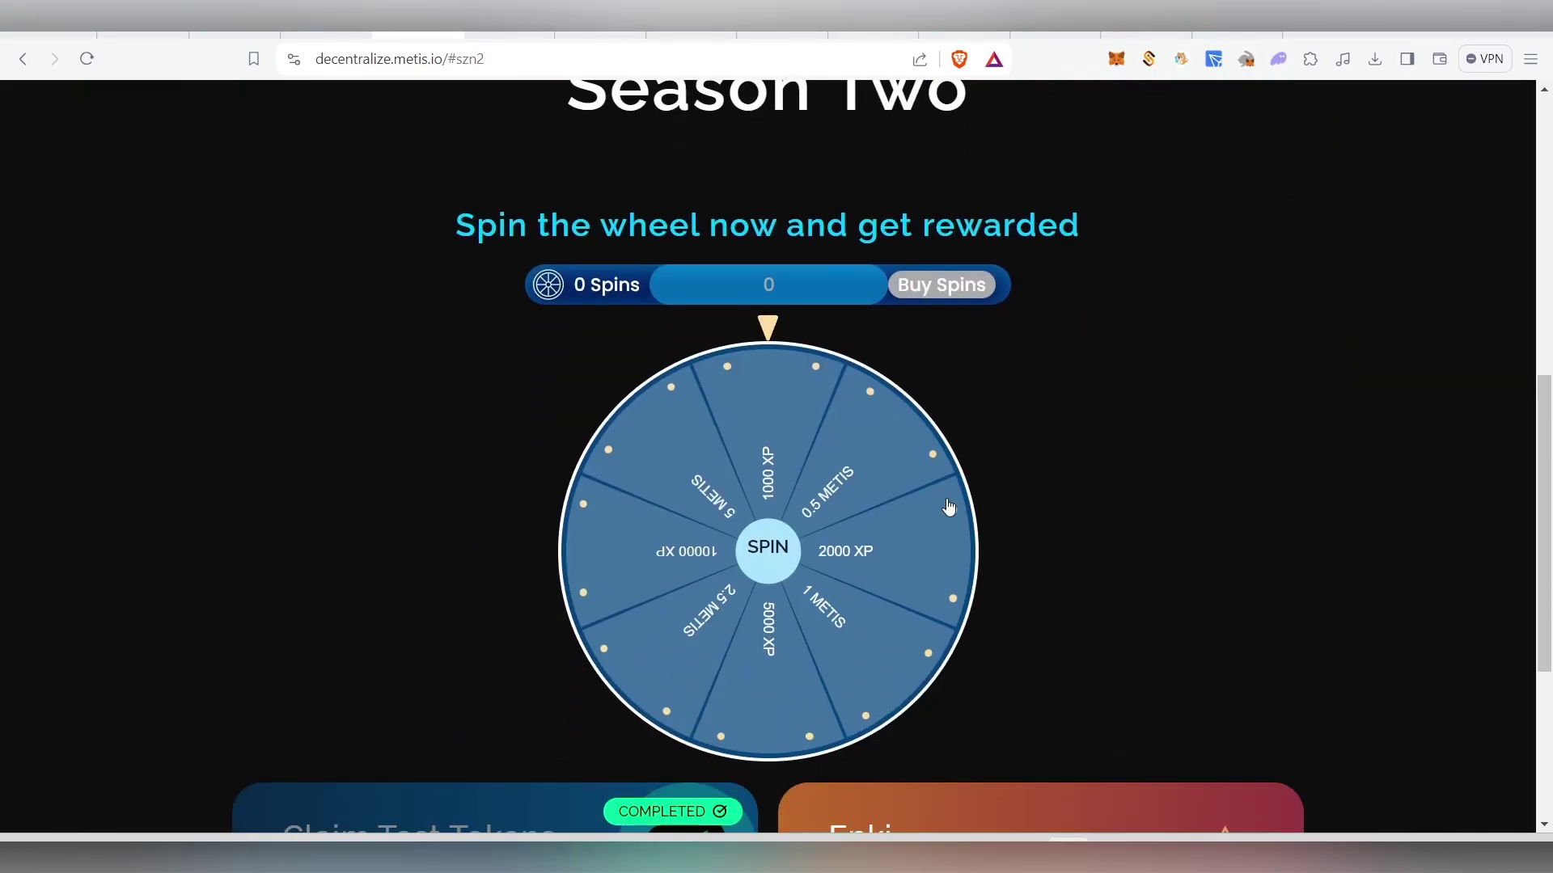
{"action": "scroll", "coordinate": [1037, 648], "scroll_direction": "down", "scroll_amount": 4}
{"action": "scroll", "coordinate": [1162, 405], "scroll_direction": "up", "scroll_amount": 4}
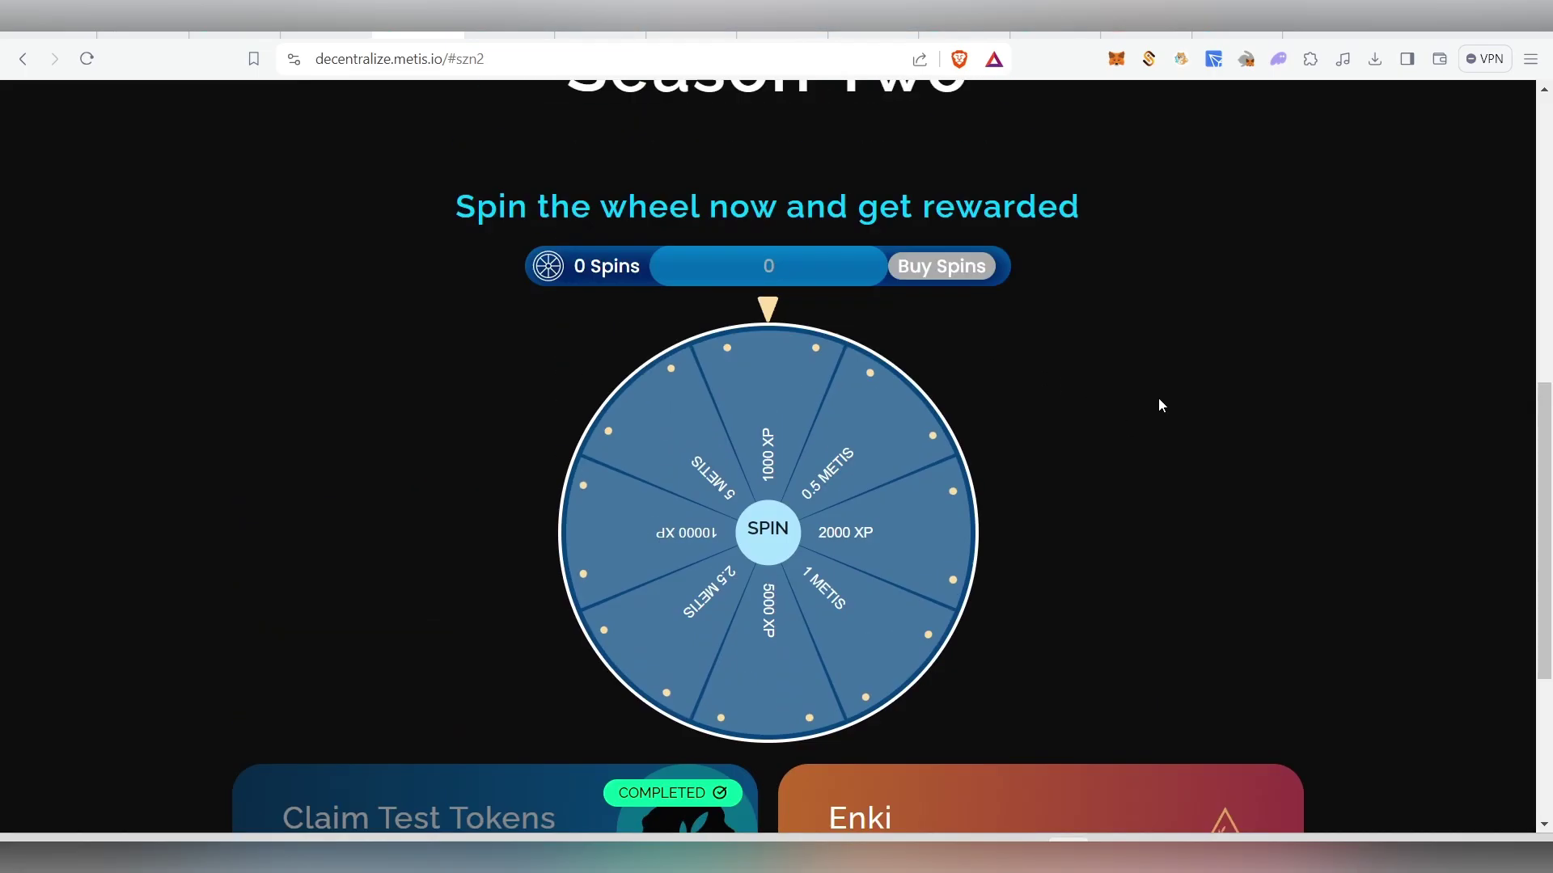
{"action": "scroll", "coordinate": [1158, 405], "scroll_direction": "up", "scroll_amount": 8}
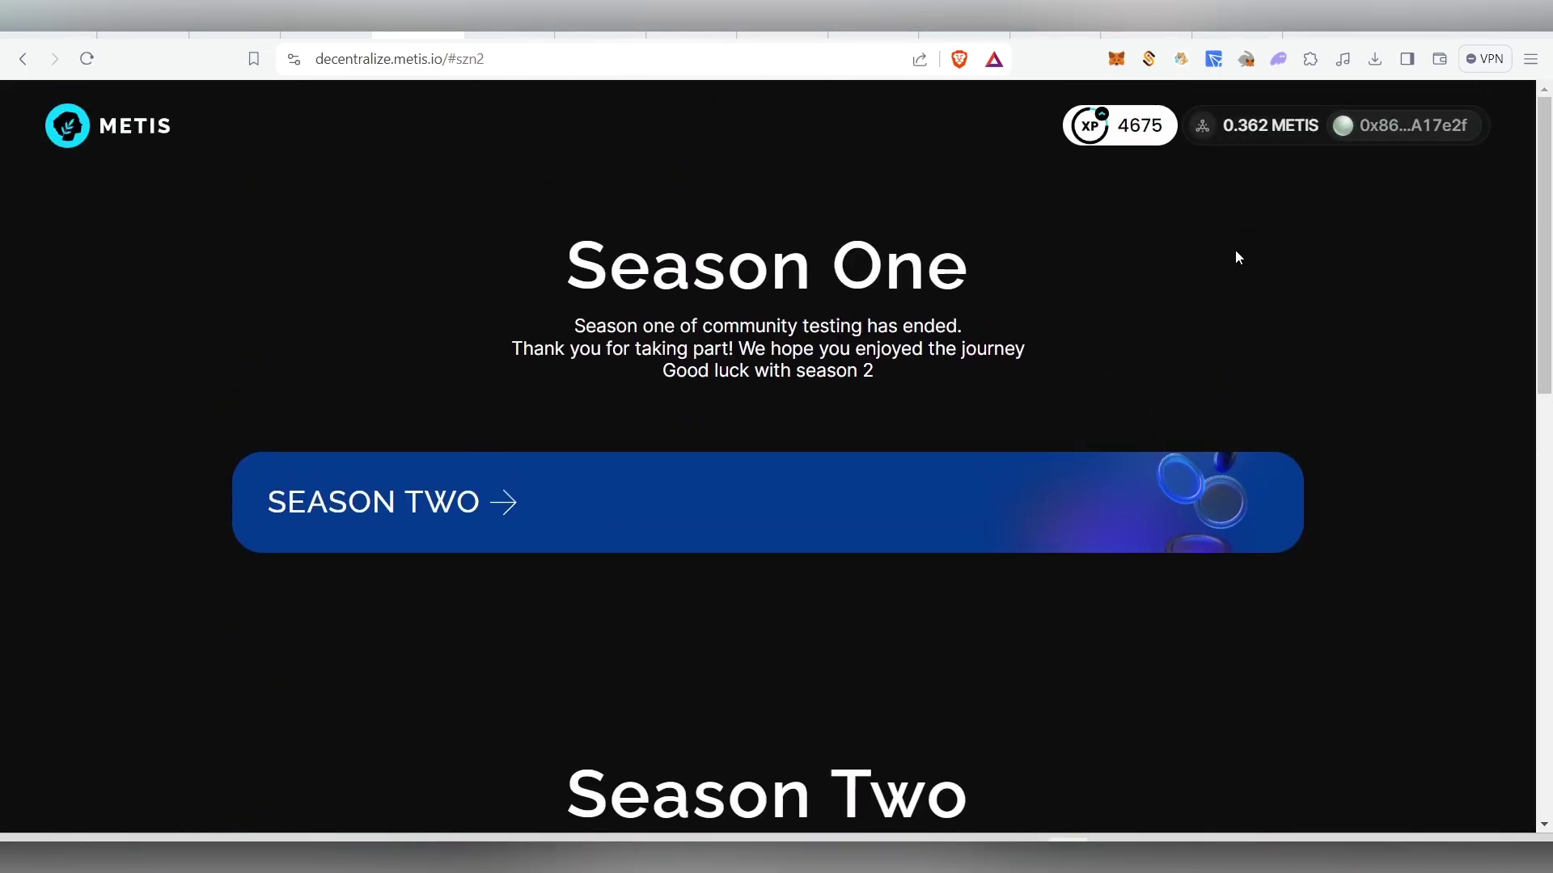
{"action": "scroll", "coordinate": [1234, 252], "scroll_direction": "down", "scroll_amount": 7}
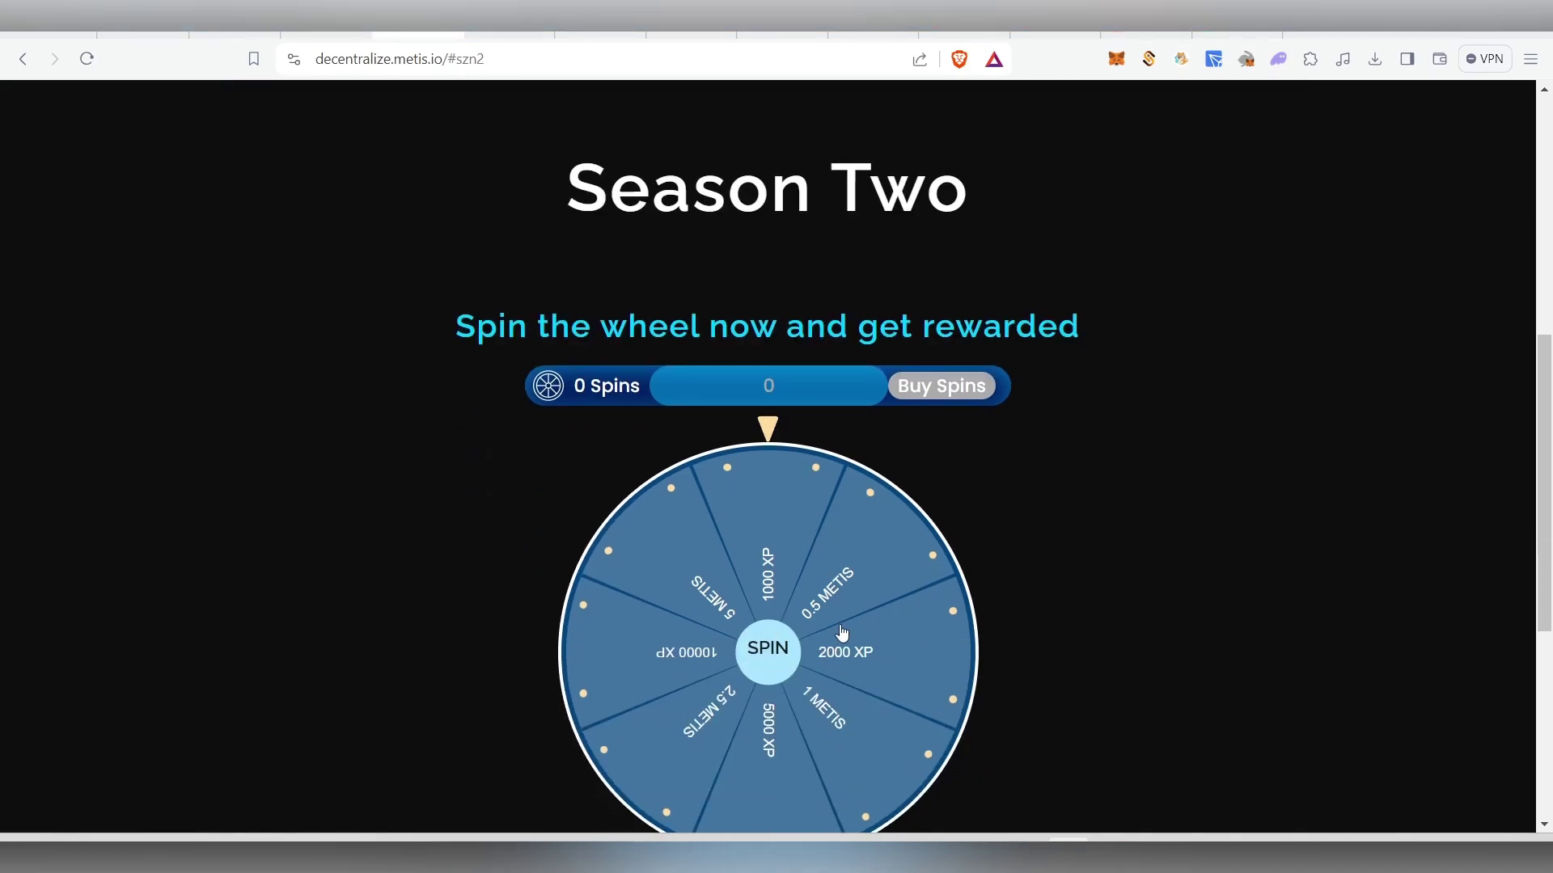
{"action": "scroll", "coordinate": [846, 635], "scroll_direction": "up", "scroll_amount": 8}
{"action": "scroll", "coordinate": [1121, 180], "scroll_direction": "down", "scroll_amount": 6}
{"action": "scroll", "coordinate": [978, 584], "scroll_direction": "down", "scroll_amount": 5}
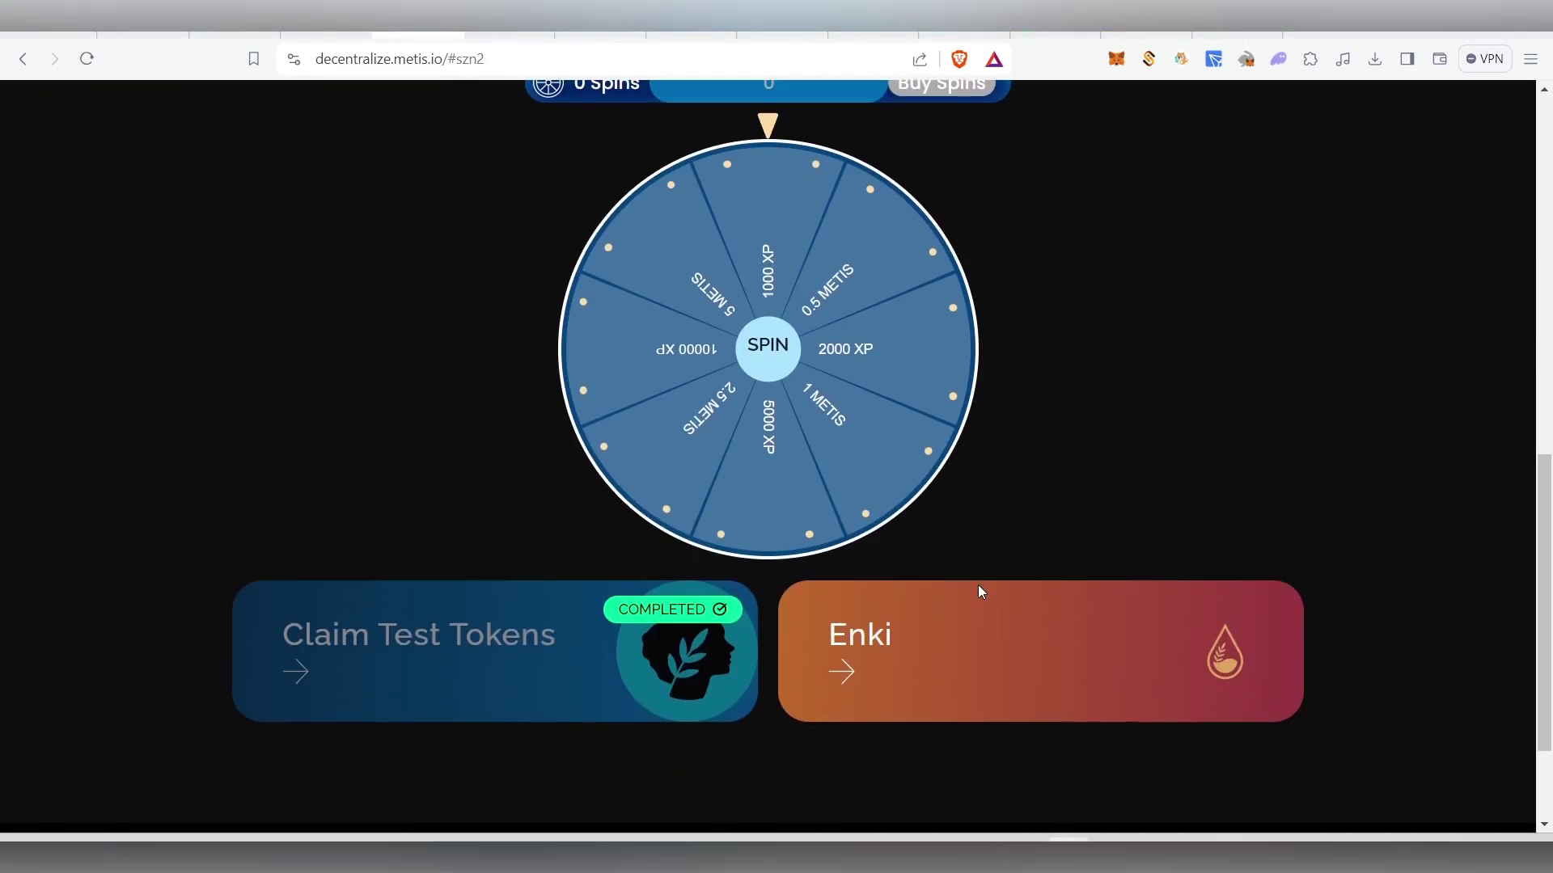
{"action": "scroll", "coordinate": [978, 585], "scroll_direction": "up", "scroll_amount": 10}
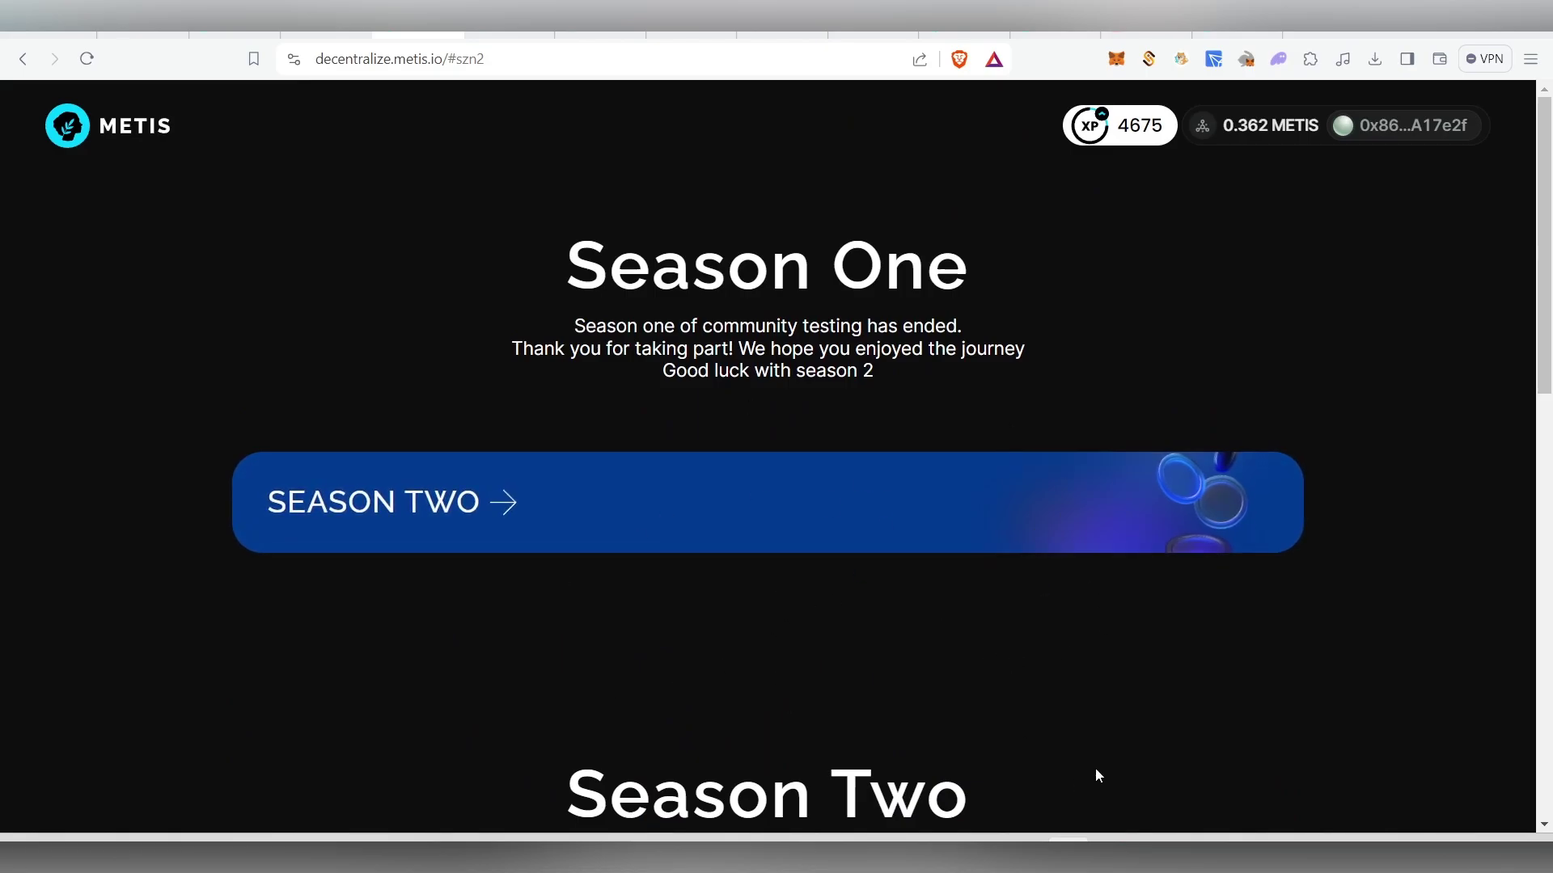
{"action": "left_click", "coordinate": [1157, 727]}
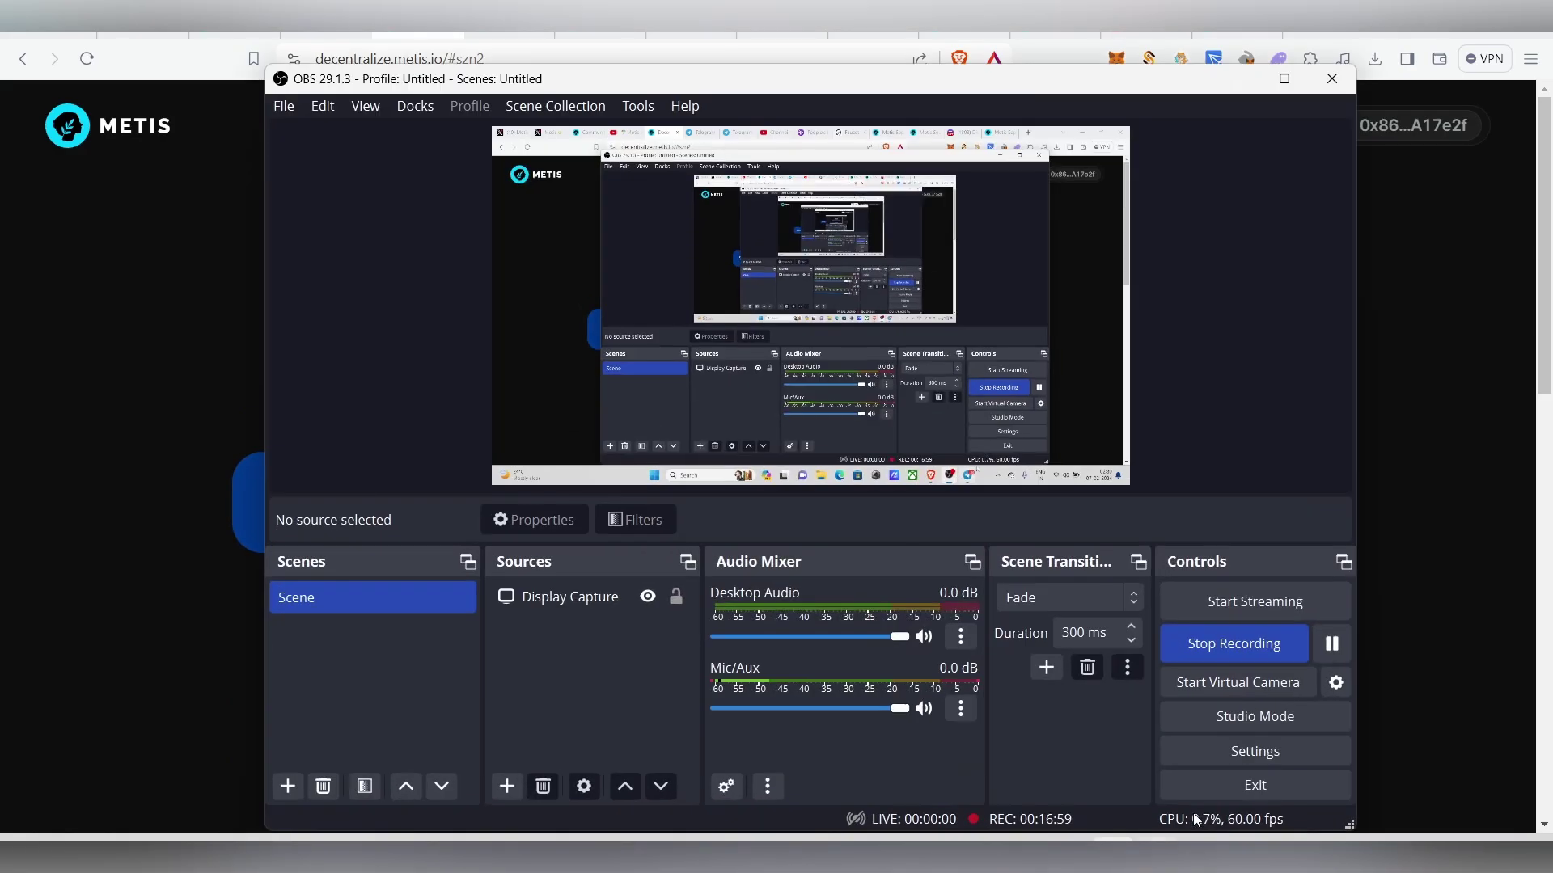
{"action": "left_click", "coordinate": [1143, 461]}
Reload the Metis page to refresh the connected wallet's balance
{"action": "scroll", "coordinate": [1085, 441], "scroll_direction": "down", "scroll_amount": 5}
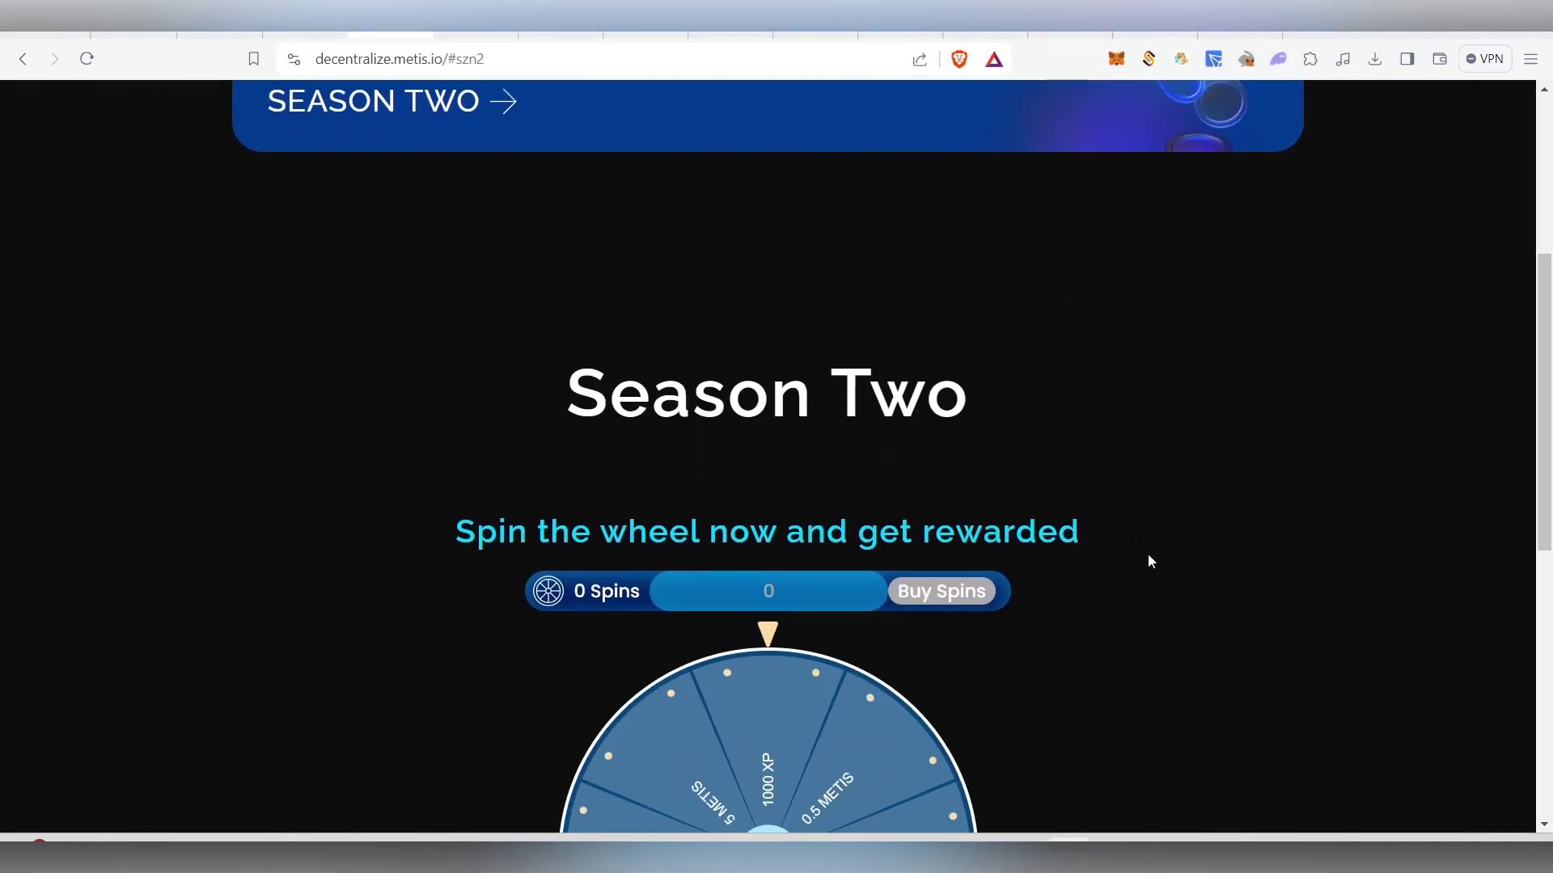
{"action": "scroll", "coordinate": [1147, 555], "scroll_direction": "up", "scroll_amount": 5}
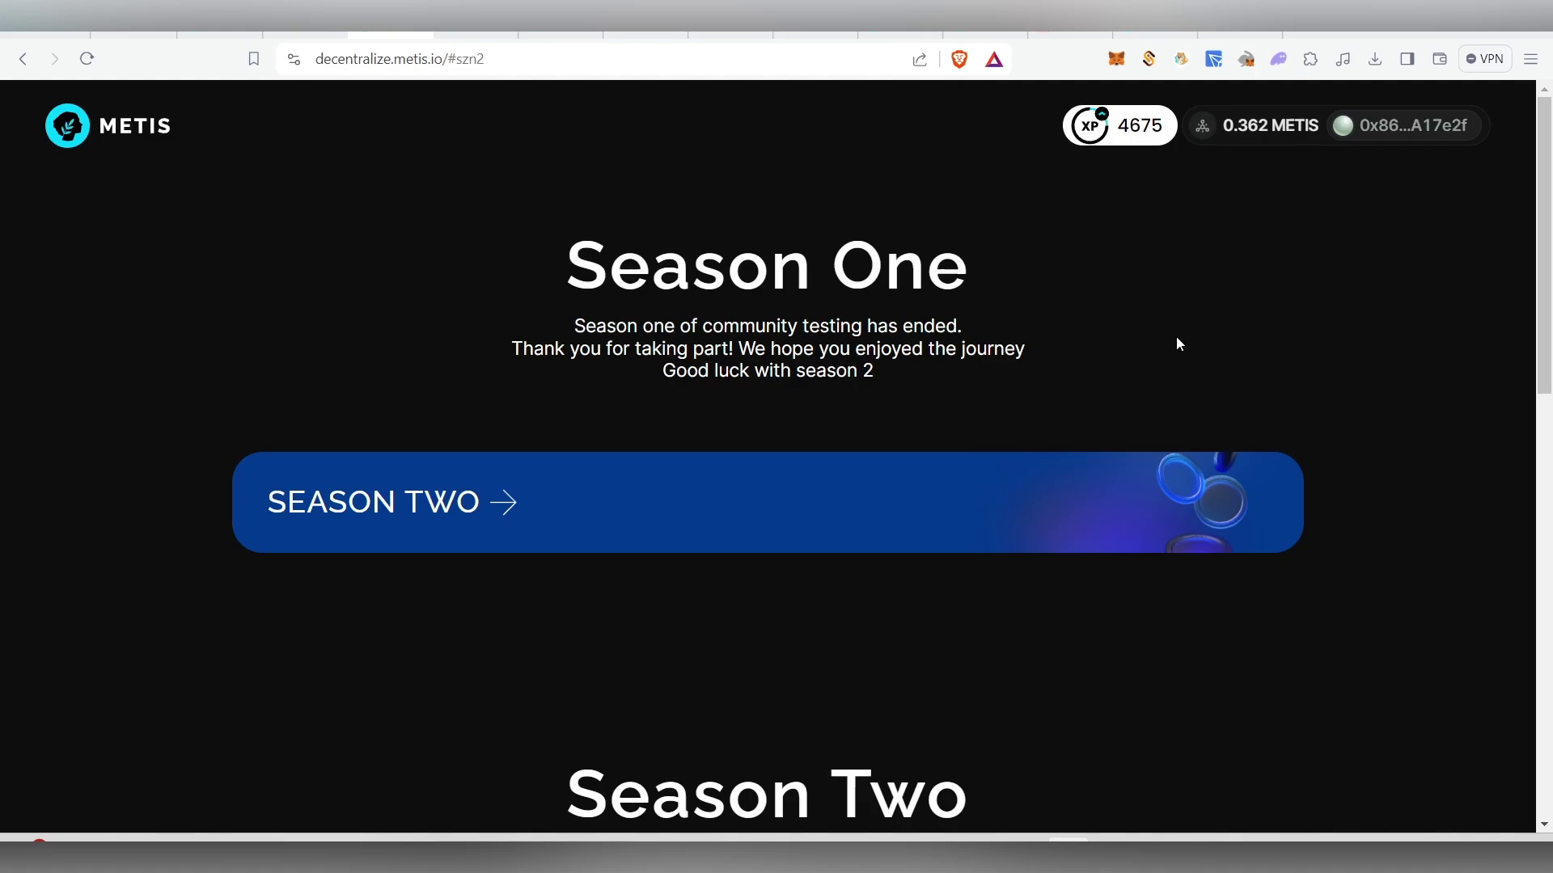
{"action": "left_click", "coordinate": [88, 59]}
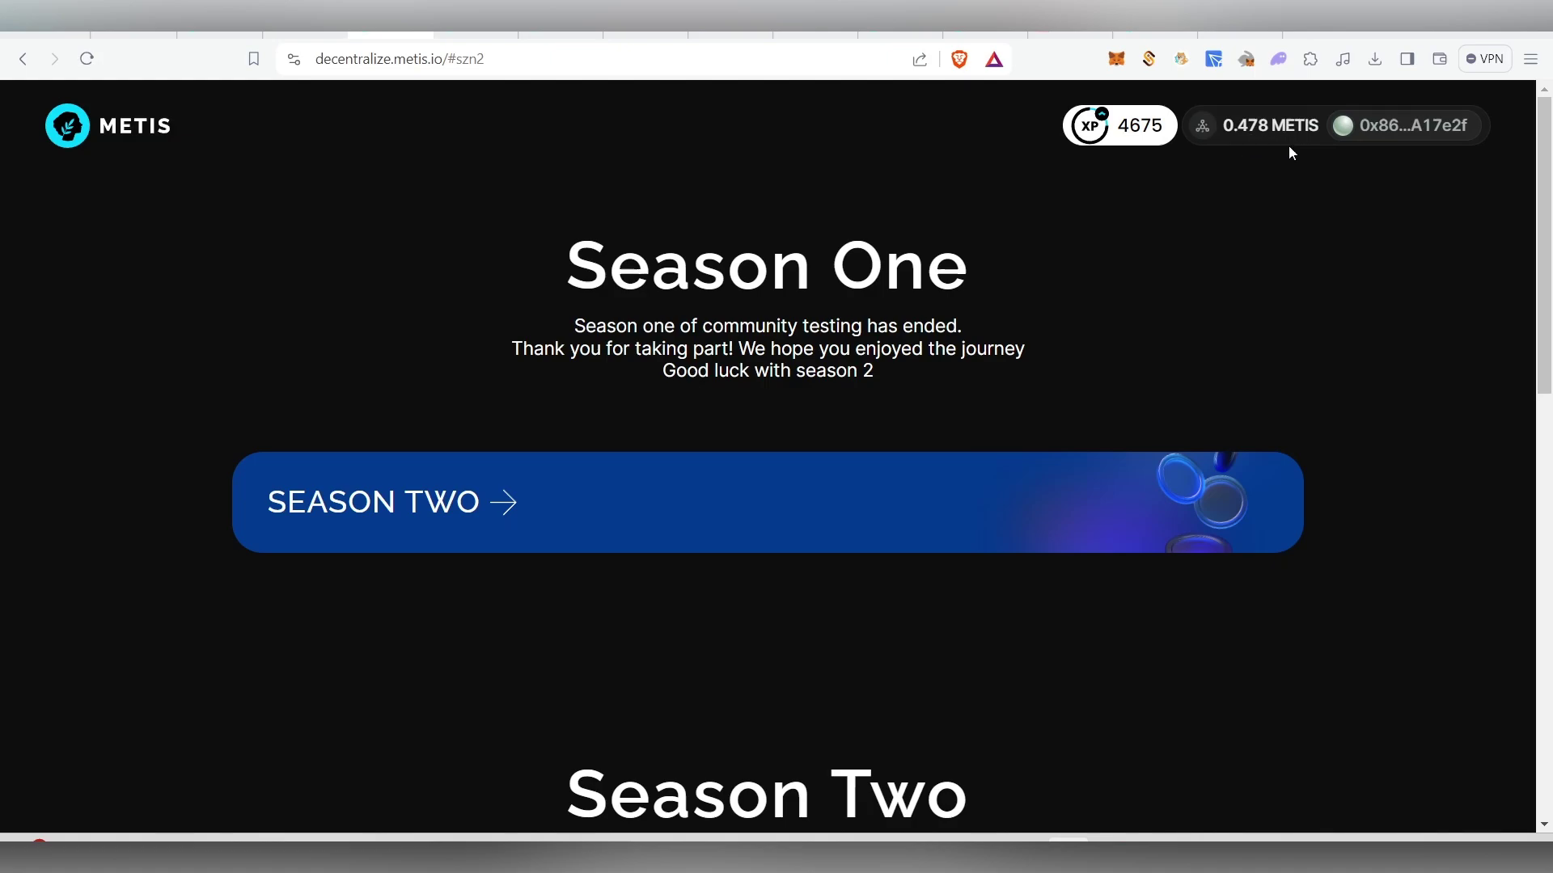
Switch to the Netswap swap page and choose AAVE as the token to swap into METIS
{"action": "left_click", "coordinate": [1240, 36]}
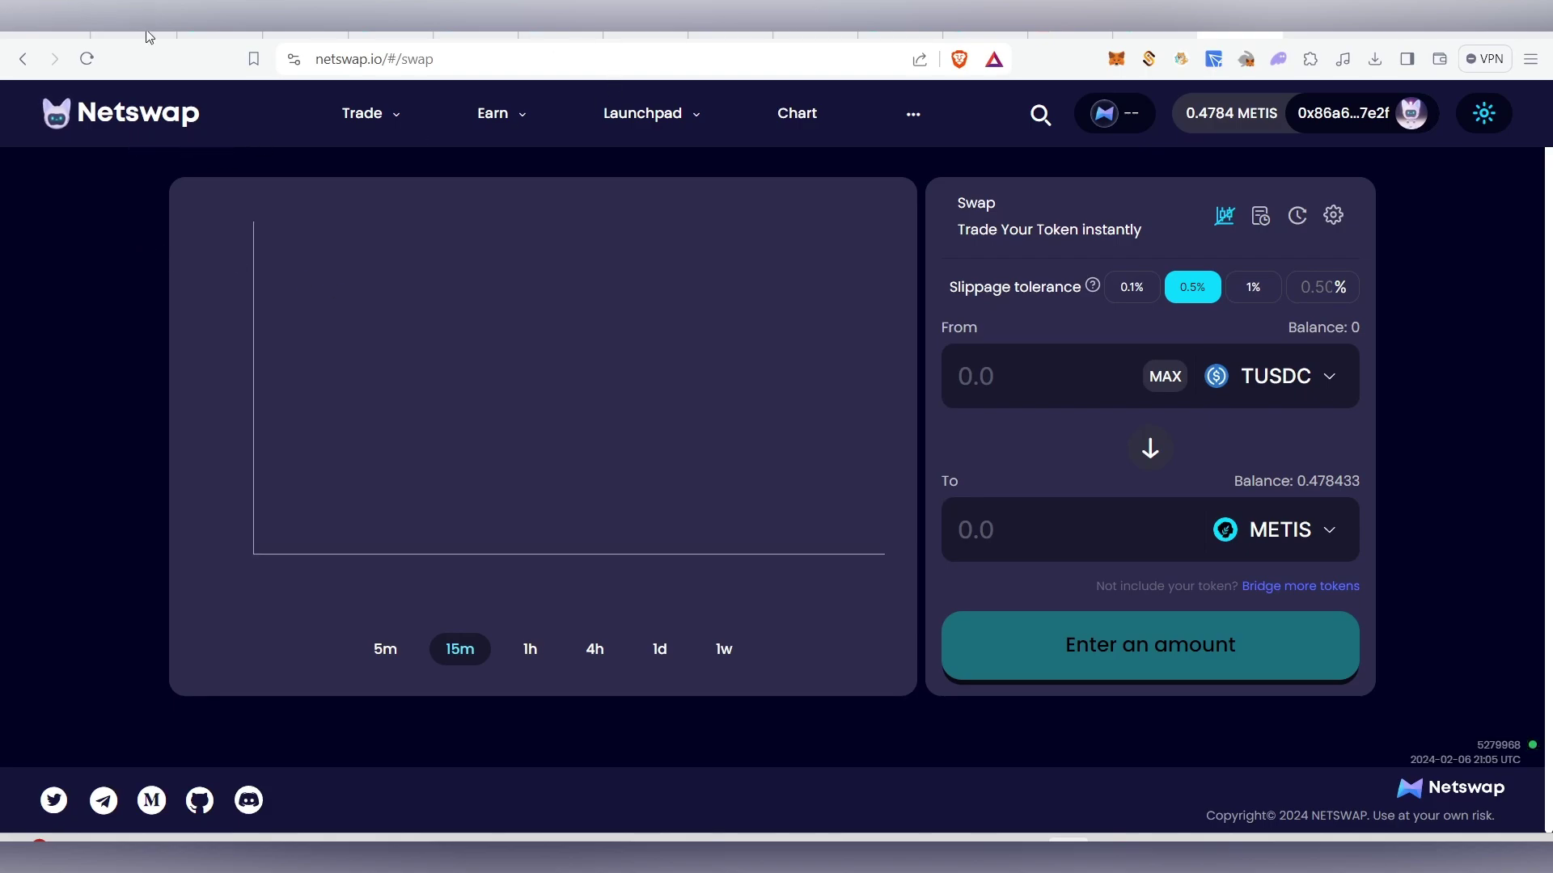
{"action": "left_click", "coordinate": [1331, 388]}
{"action": "scroll", "coordinate": [857, 471], "scroll_direction": "down", "scroll_amount": 1}
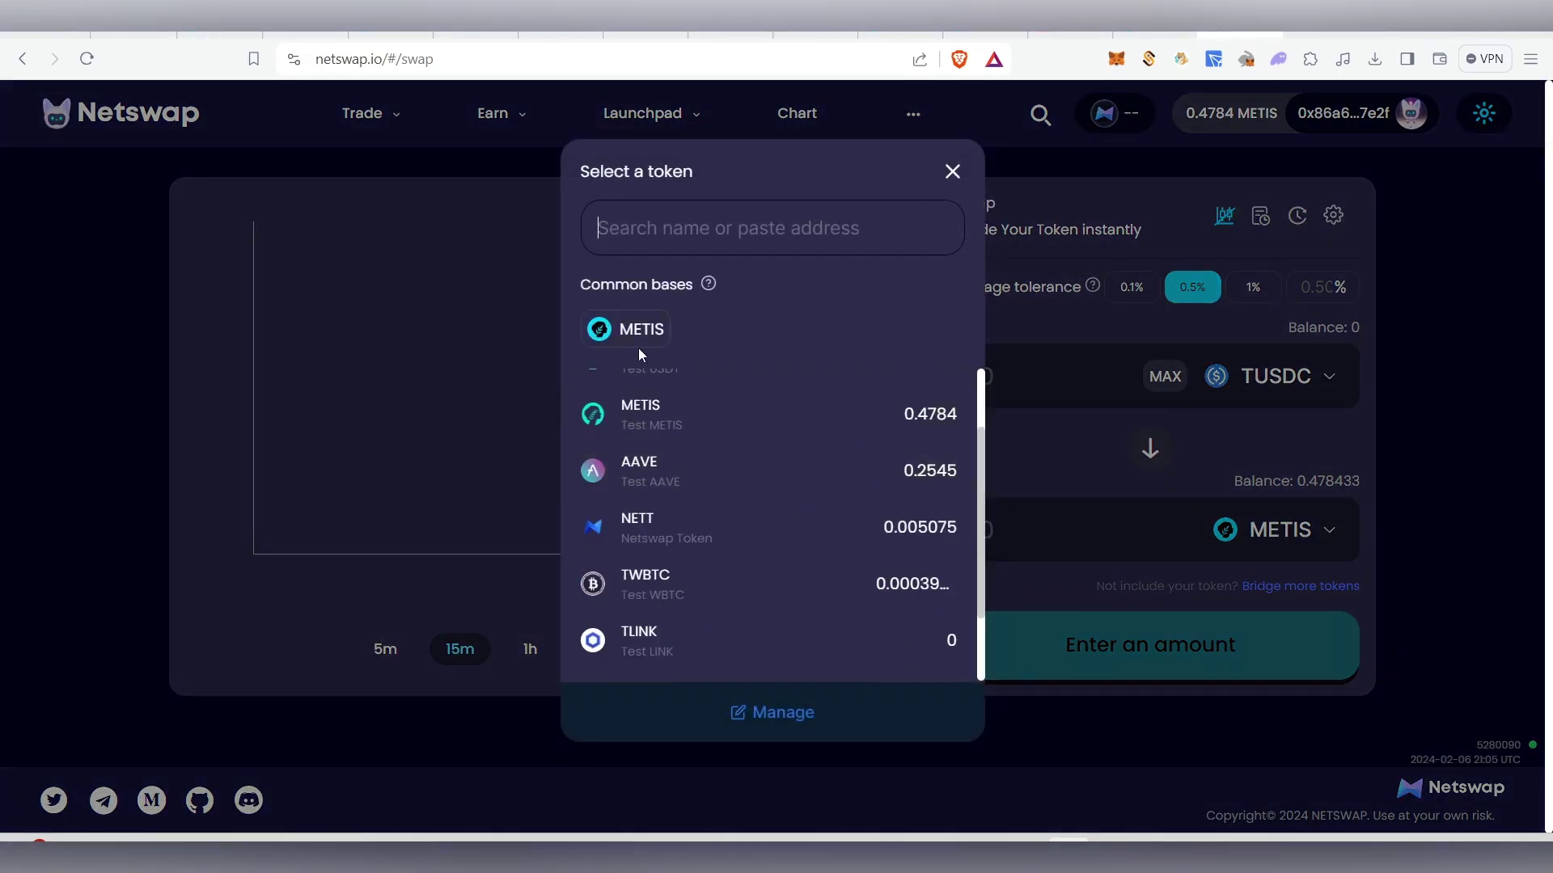
{"action": "left_click", "coordinate": [732, 473]}
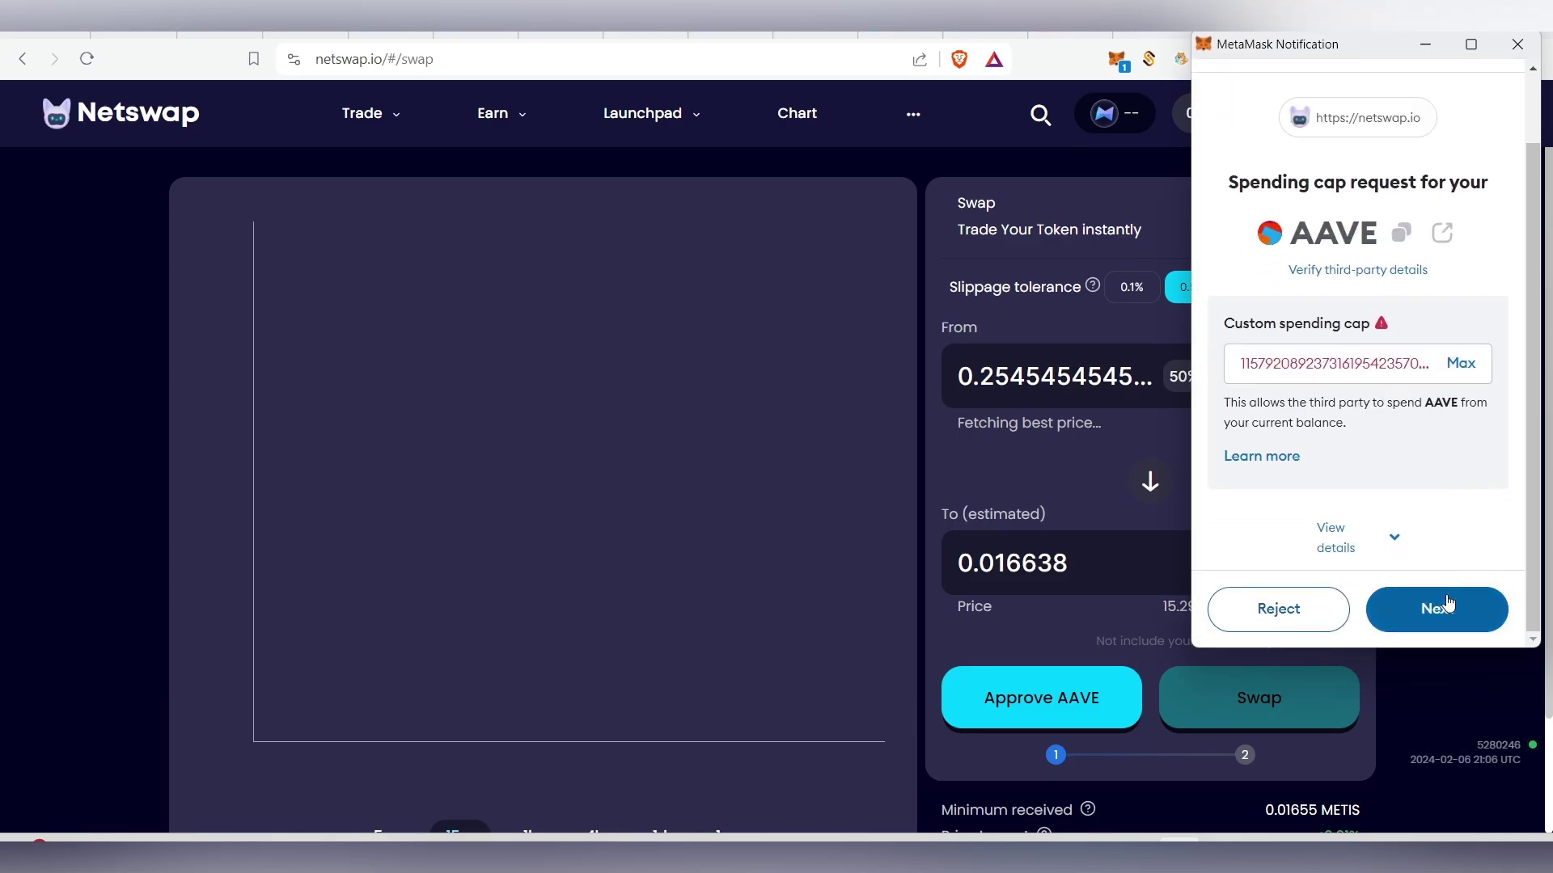
Approve Netswap's requested AAVE spending cap in MetaMask
{"action": "left_click", "coordinate": [1438, 616]}
{"action": "scroll", "coordinate": [1436, 616], "scroll_direction": "down", "scroll_amount": 1}
{"action": "left_click", "coordinate": [1437, 612]}
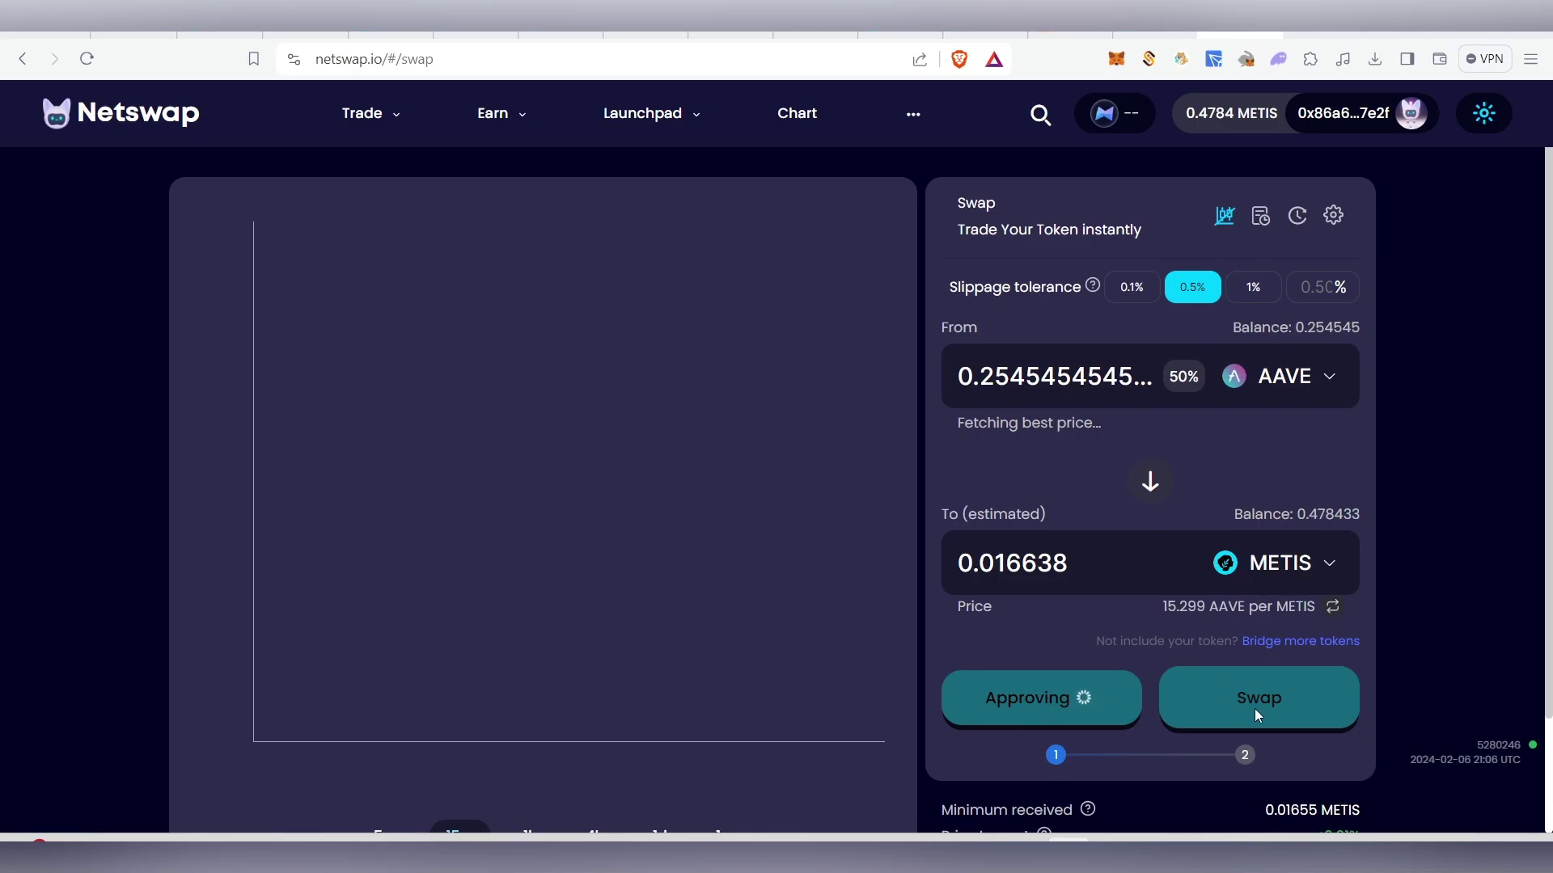
Swap 0.254545 AAVE for METIS, confirm the transaction in MetaMask, and dismiss the resulting notices
{"action": "left_click", "coordinate": [1282, 709]}
{"action": "left_click", "coordinate": [838, 708]}
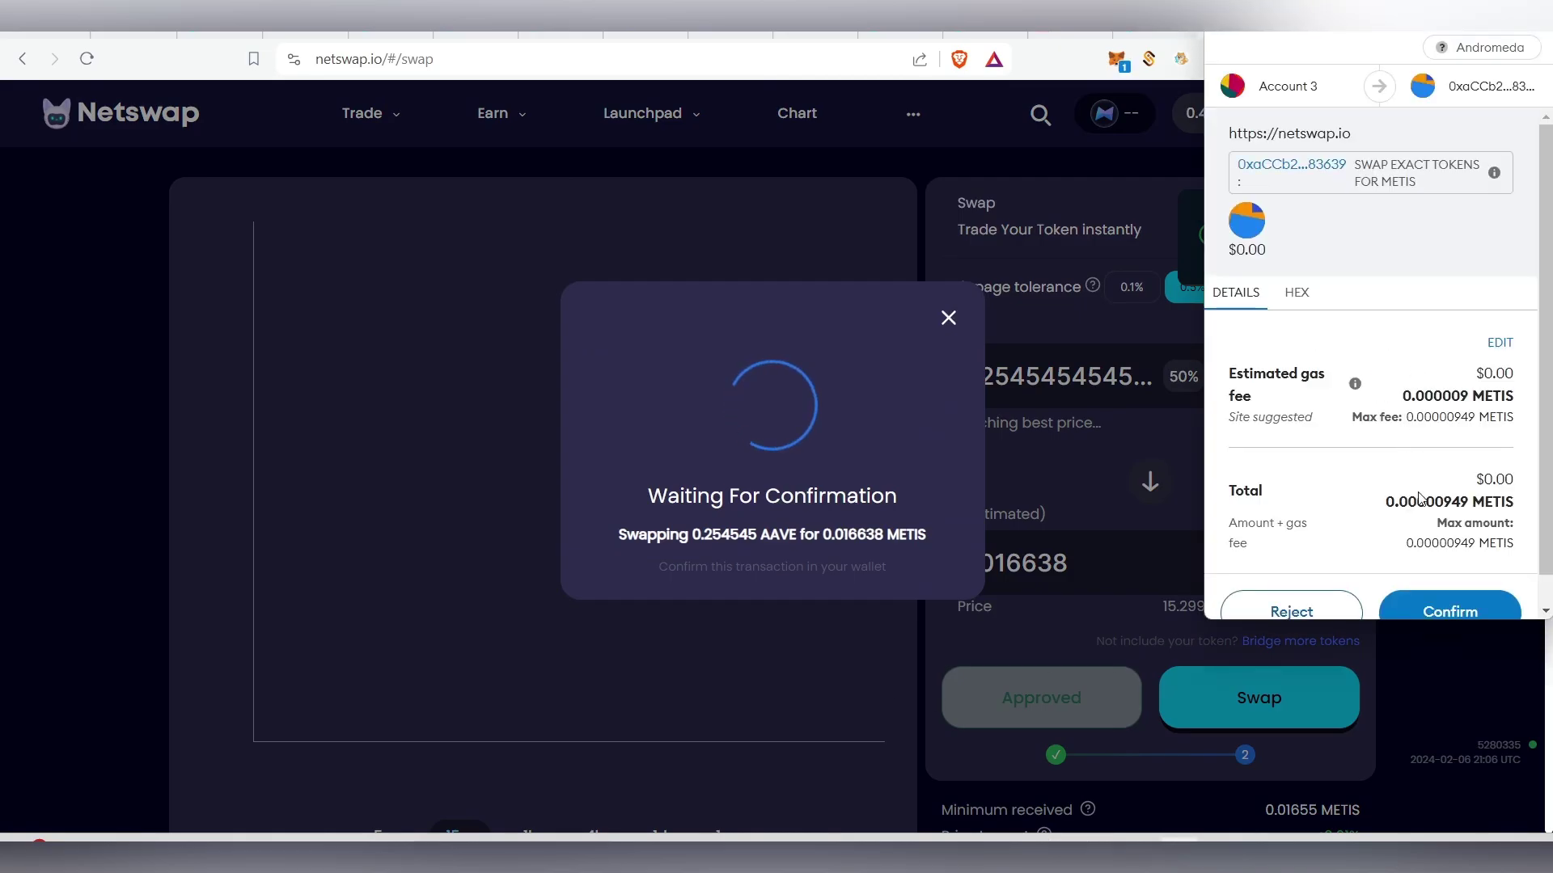
{"action": "left_click", "coordinate": [1447, 612]}
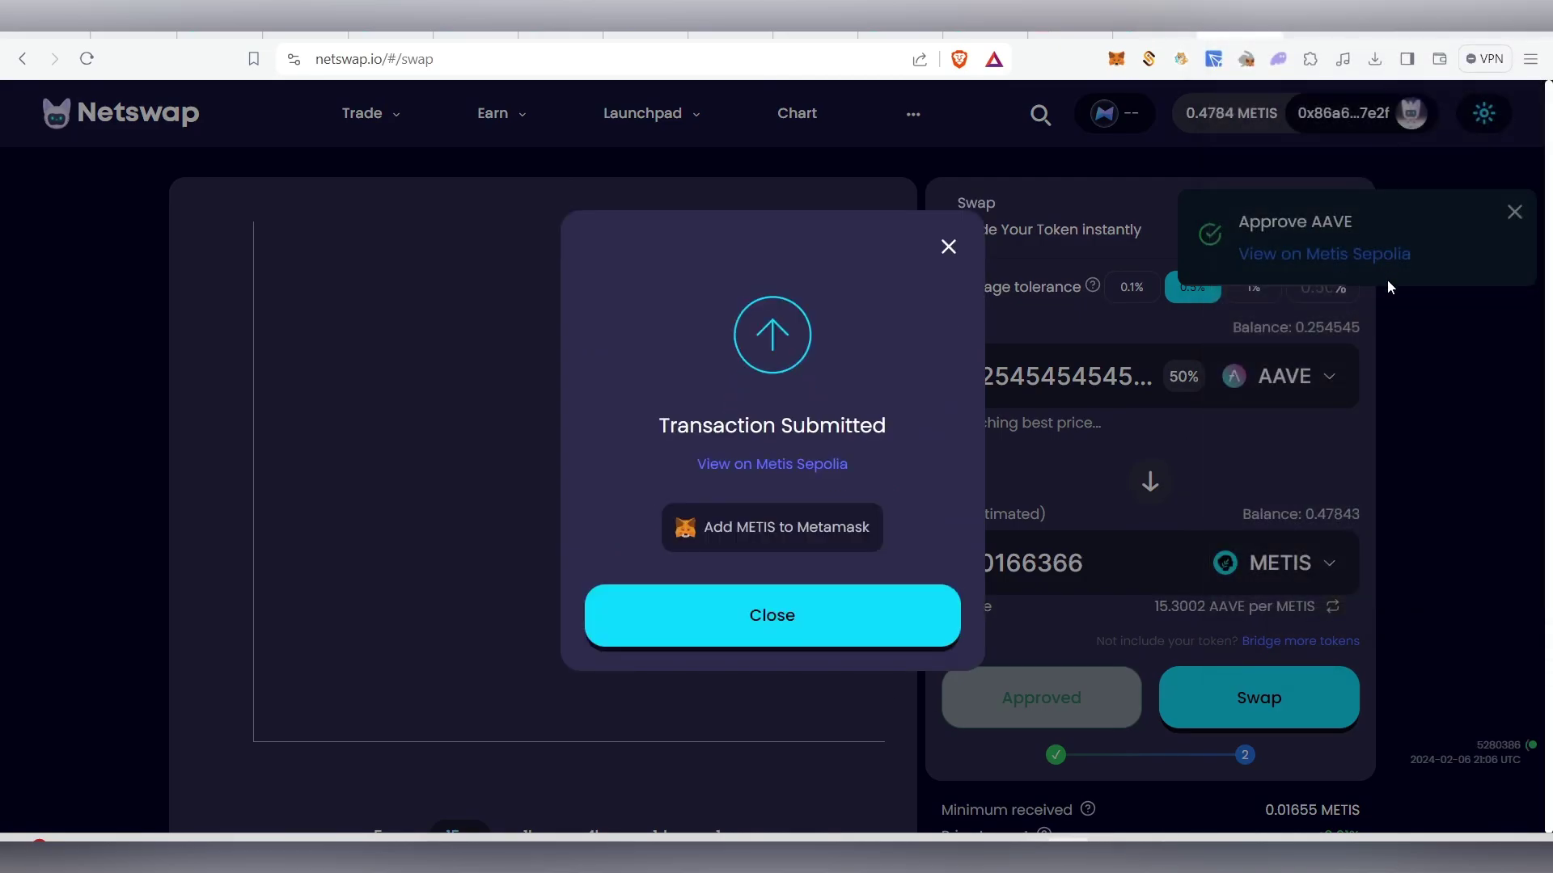
{"action": "left_click", "coordinate": [948, 248]}
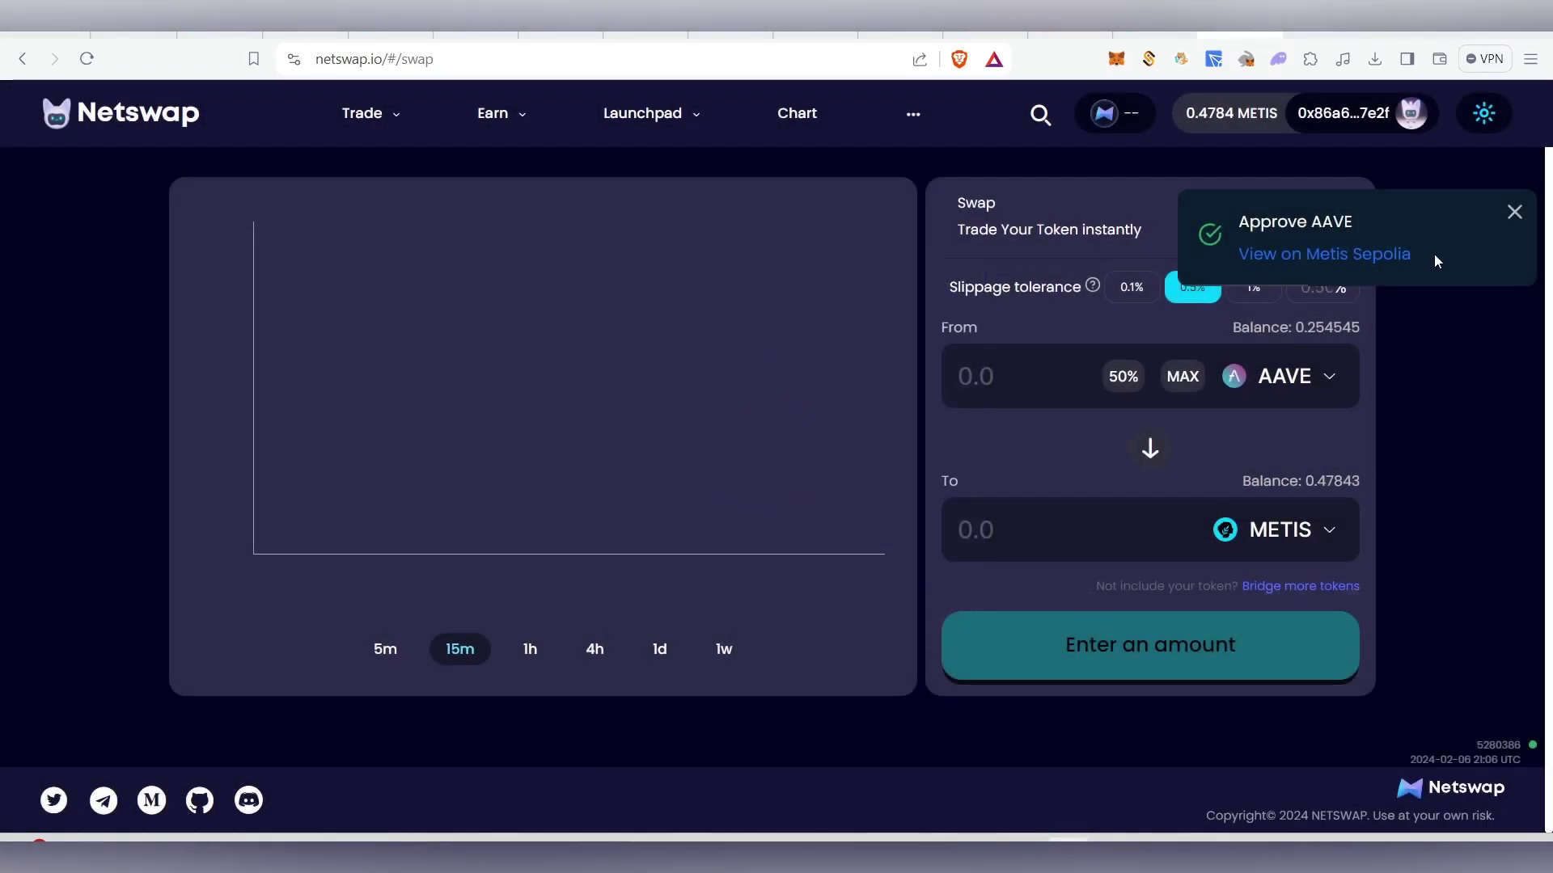
{"action": "left_click", "coordinate": [1514, 220]}
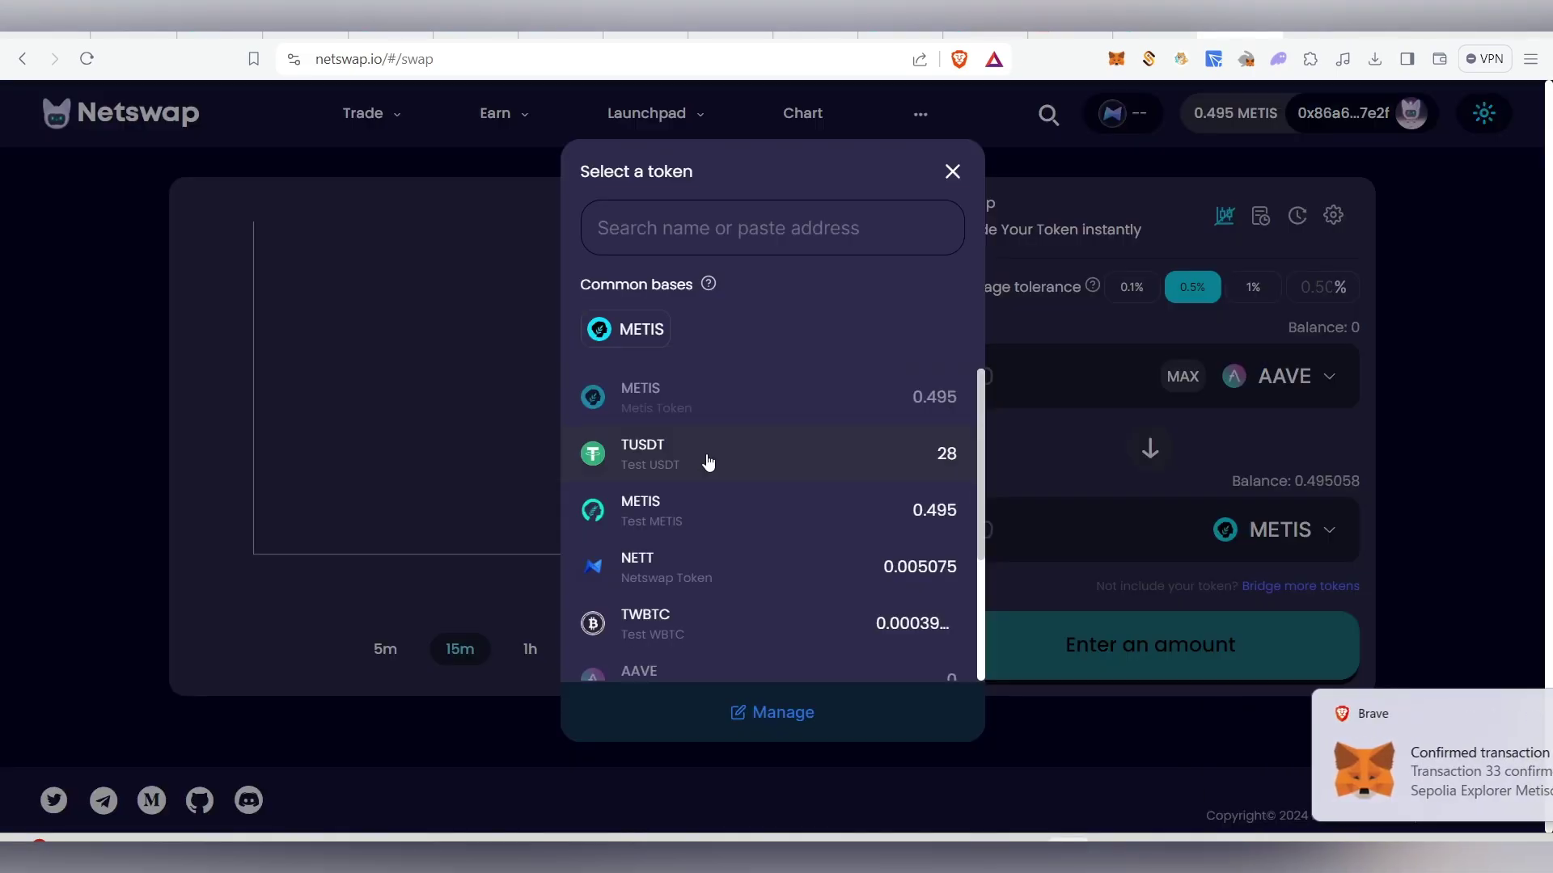
Set the swap source to the maximum amount of 28 TUSDT and approve its requested spending cap in MetaMask
{"action": "left_click", "coordinate": [760, 453]}
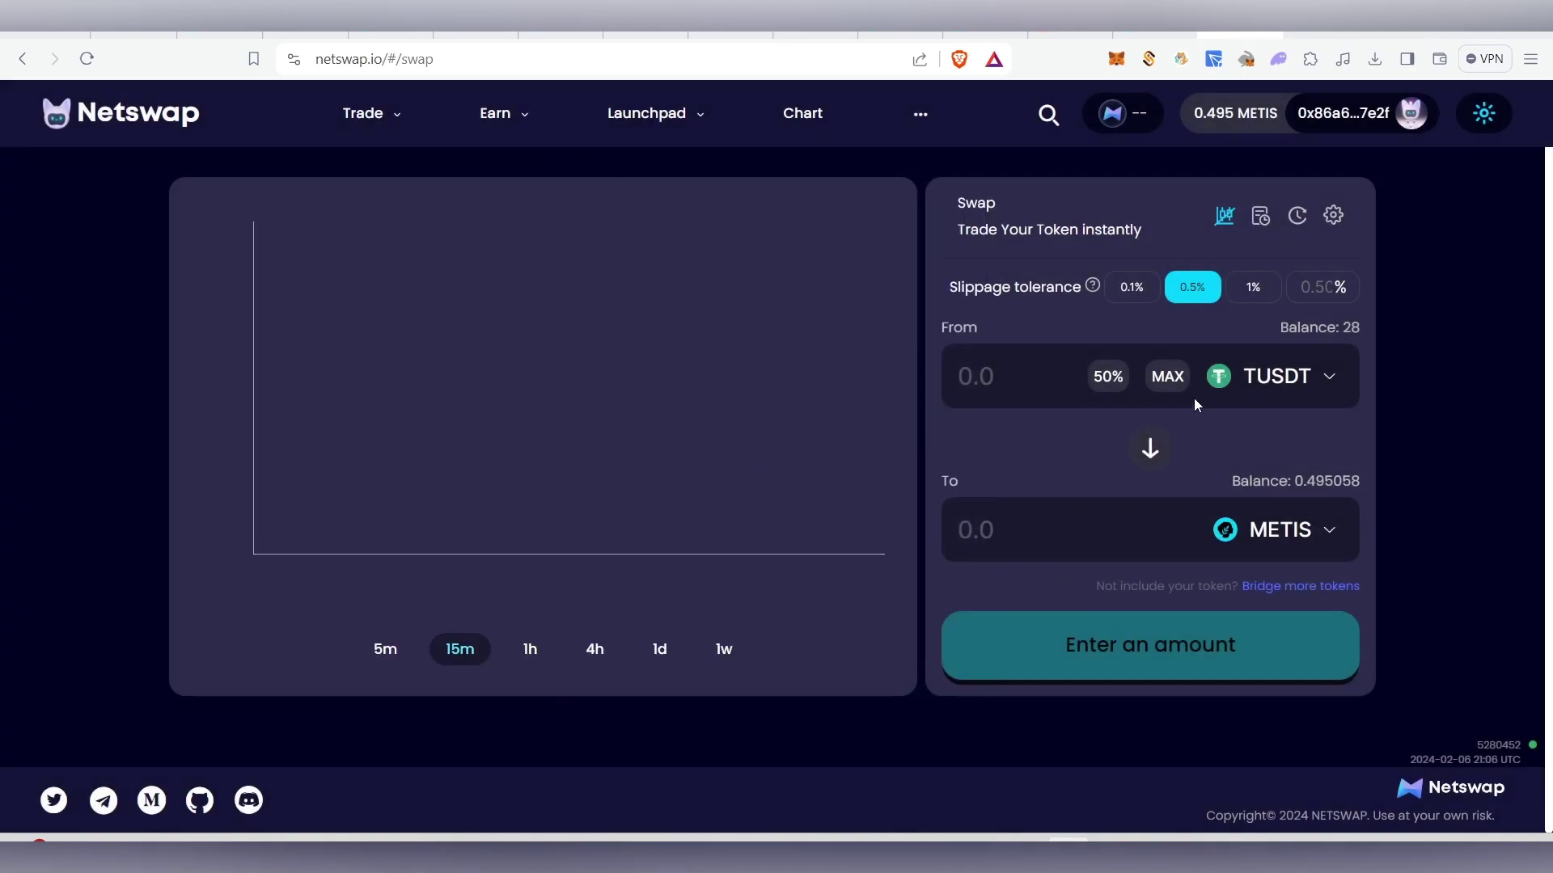
{"action": "left_click", "coordinate": [1165, 377]}
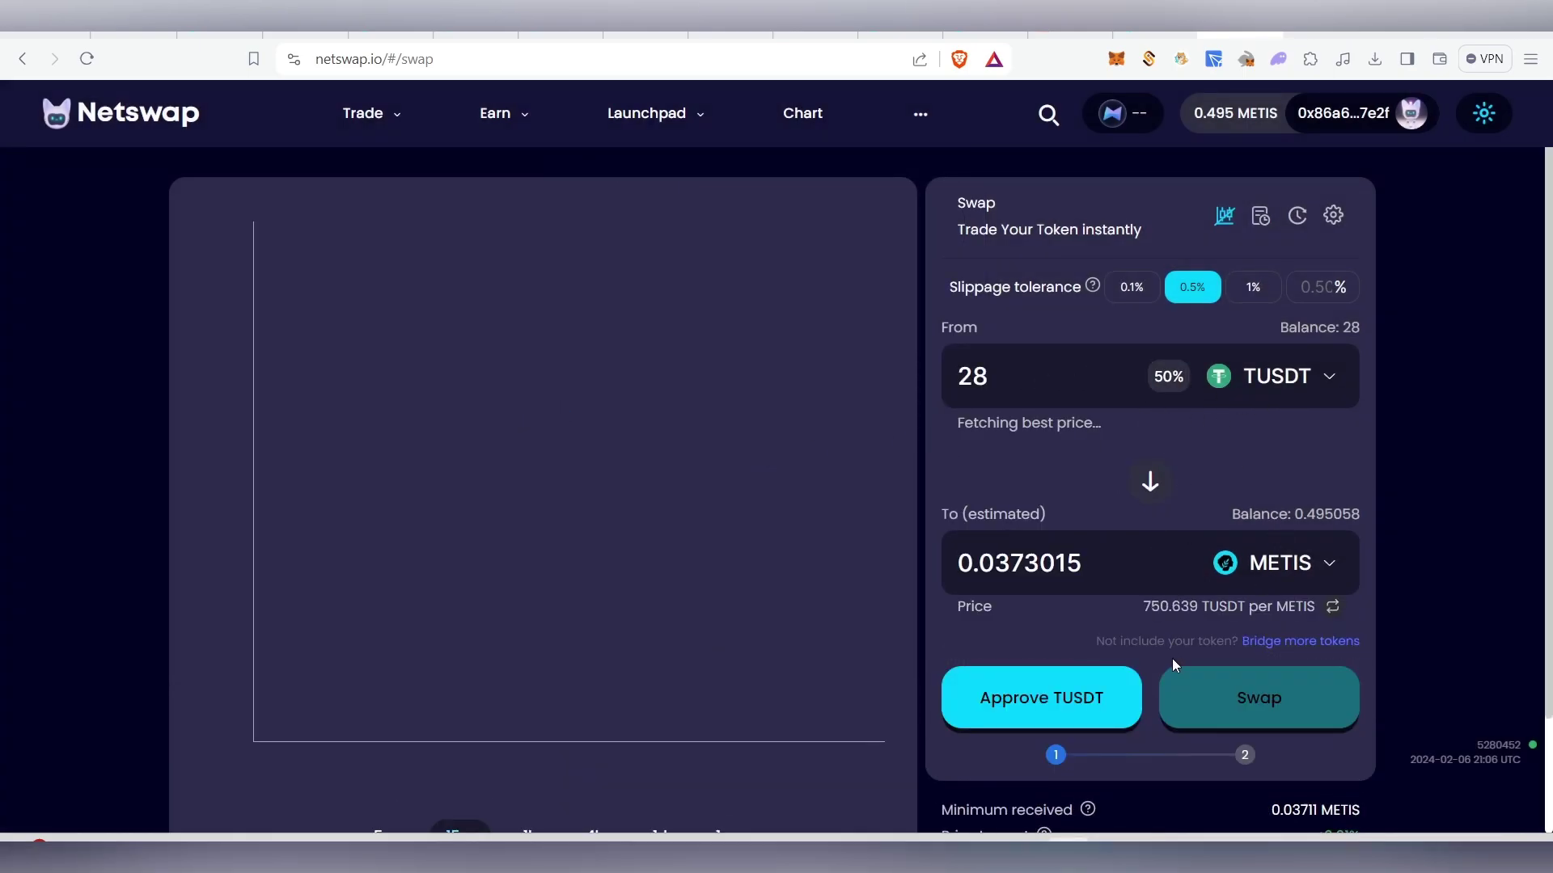
{"action": "left_click", "coordinate": [1132, 698]}
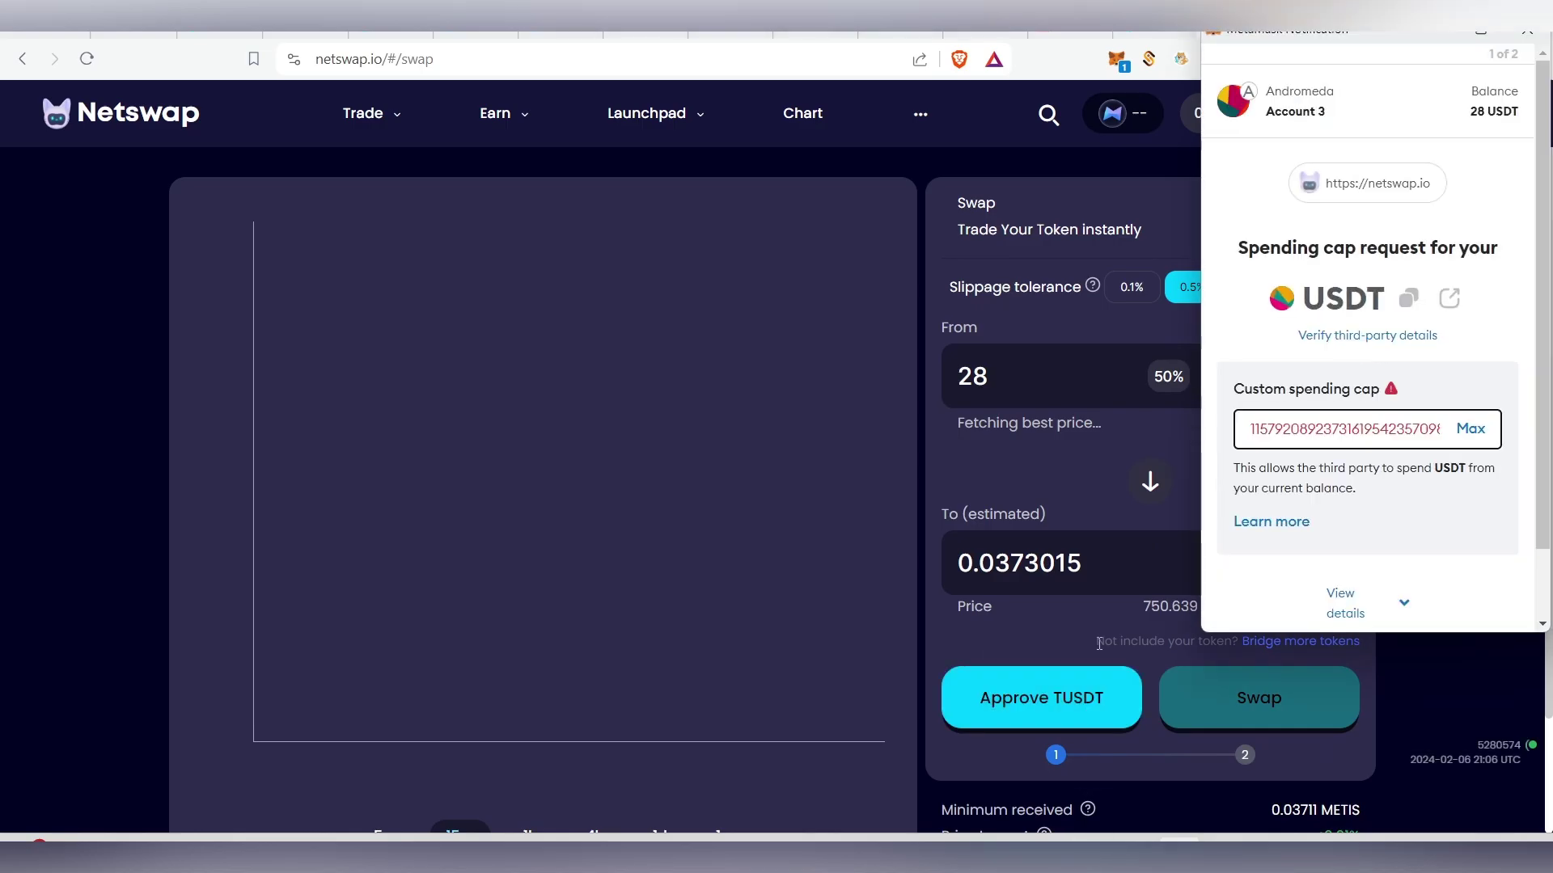
{"action": "scroll", "coordinate": [1448, 545], "scroll_direction": "down", "scroll_amount": 1}
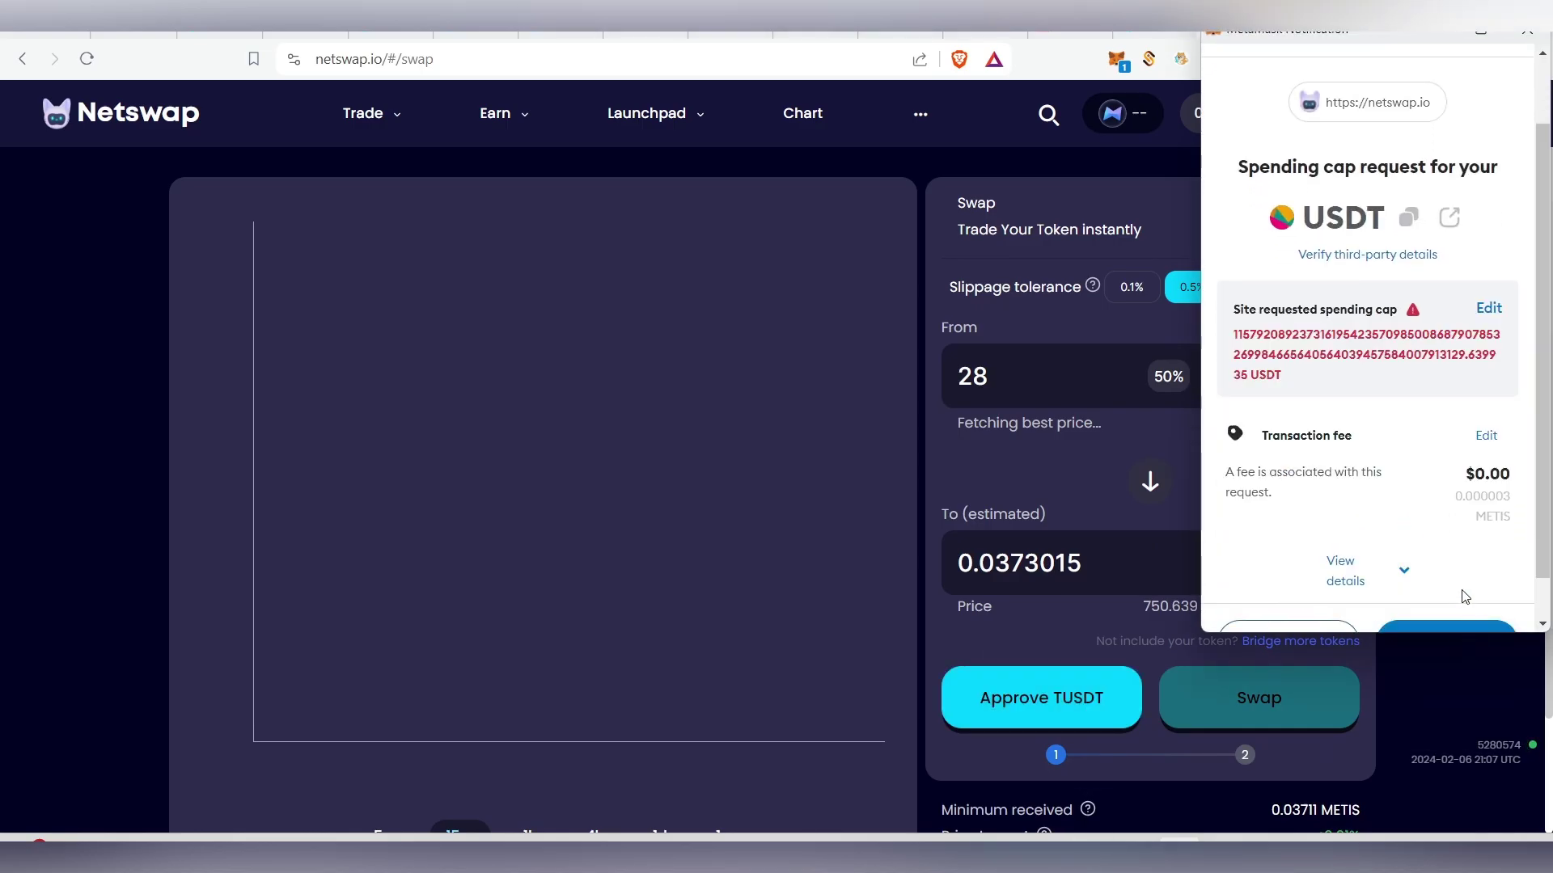
{"action": "scroll", "coordinate": [1459, 595], "scroll_direction": "down", "scroll_amount": 1}
{"action": "left_click", "coordinate": [1444, 593]}
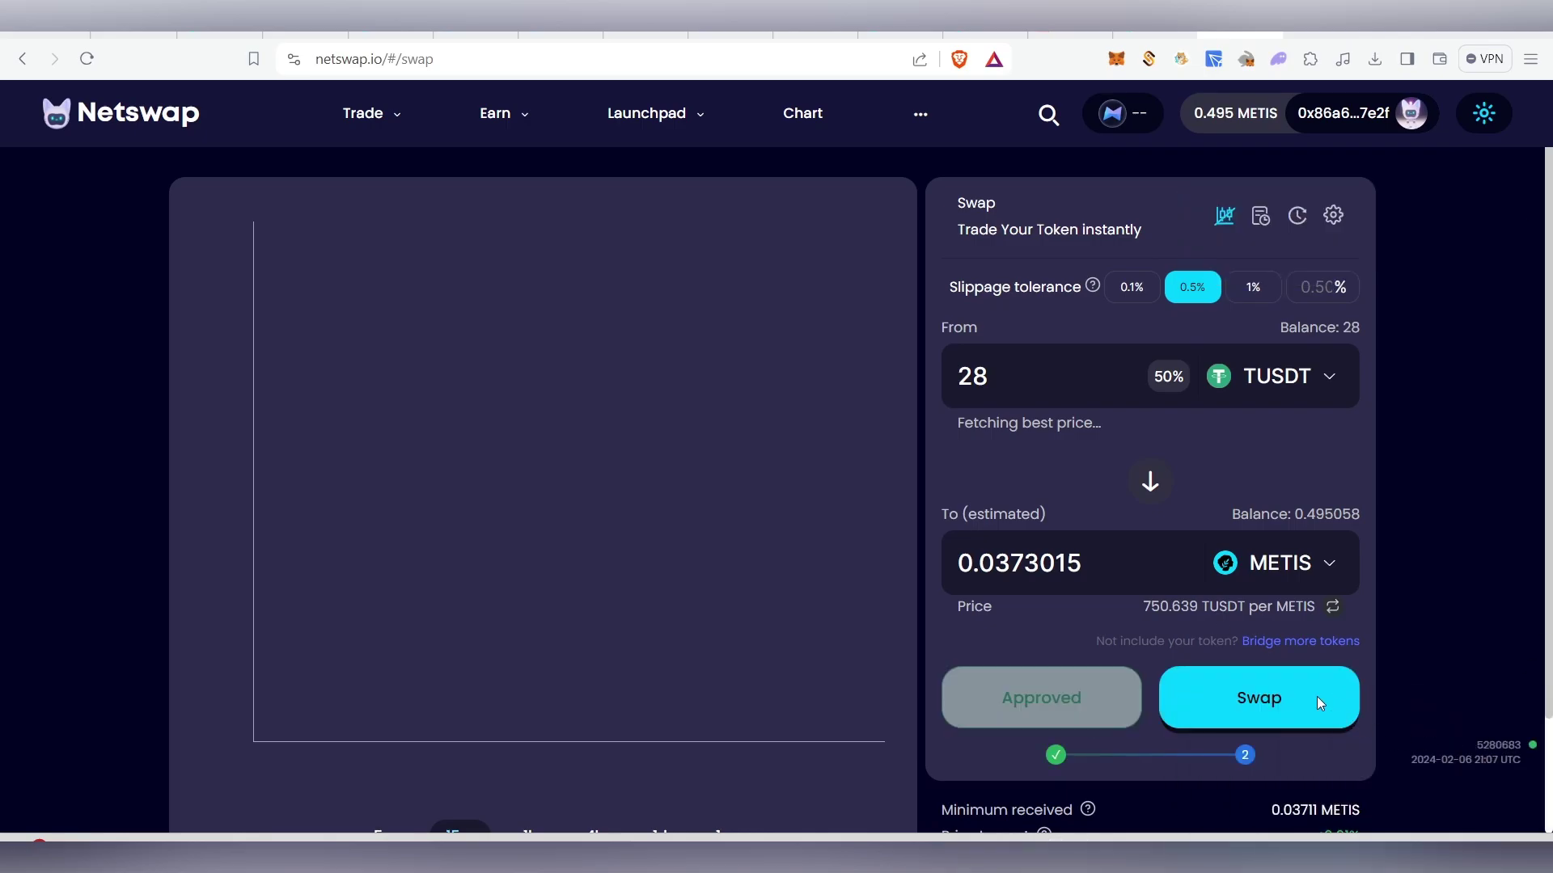
Submit the swap of 28 TUSDT for METIS and close the submission dialog
{"action": "left_click", "coordinate": [1319, 705]}
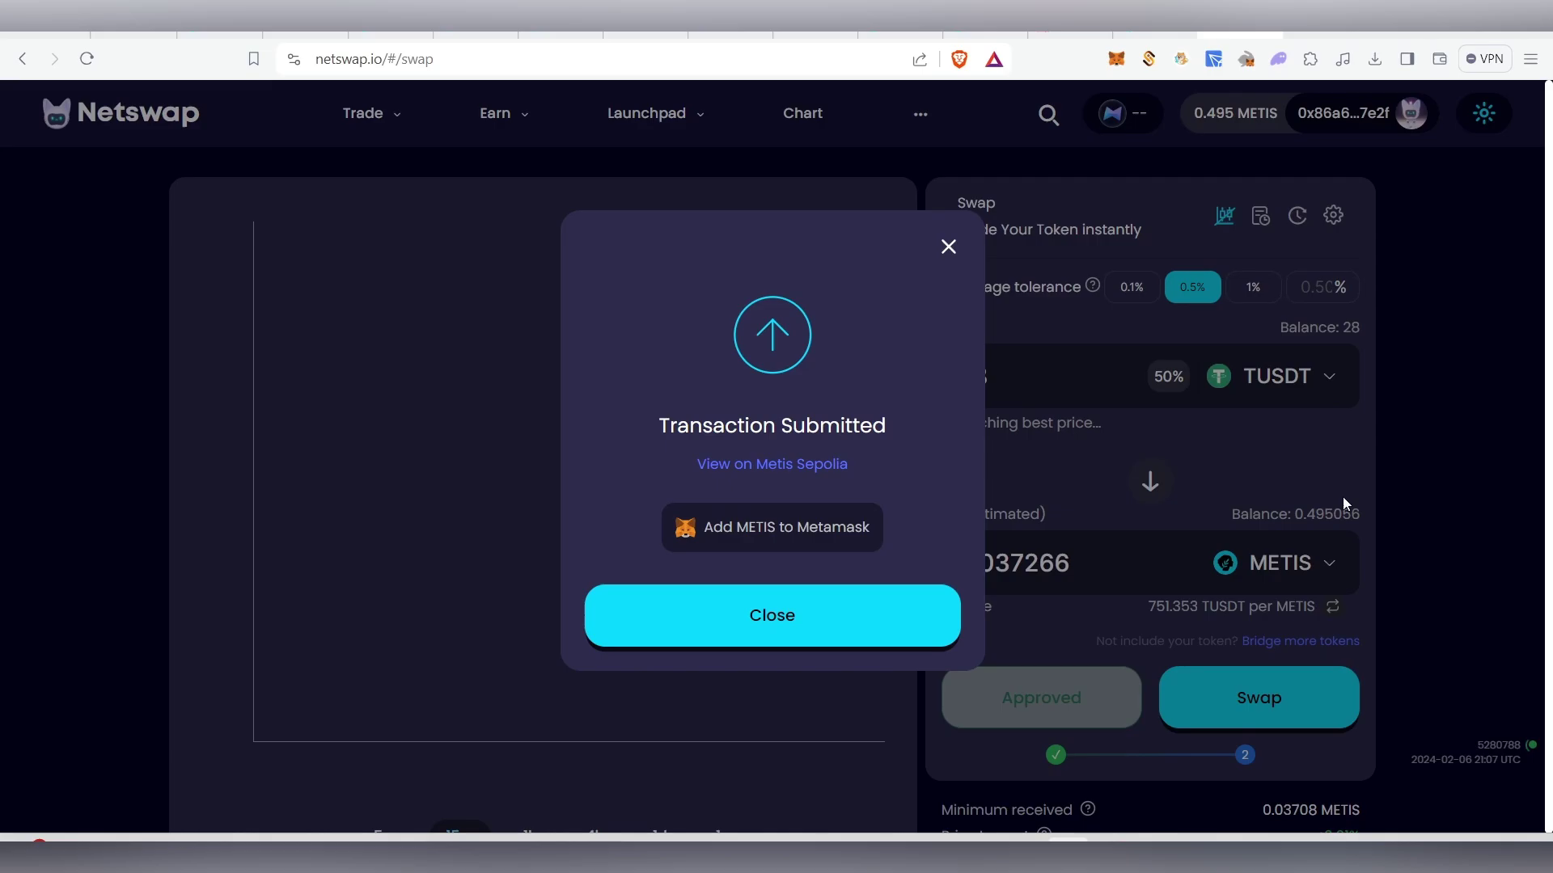
{"action": "left_click", "coordinate": [866, 627]}
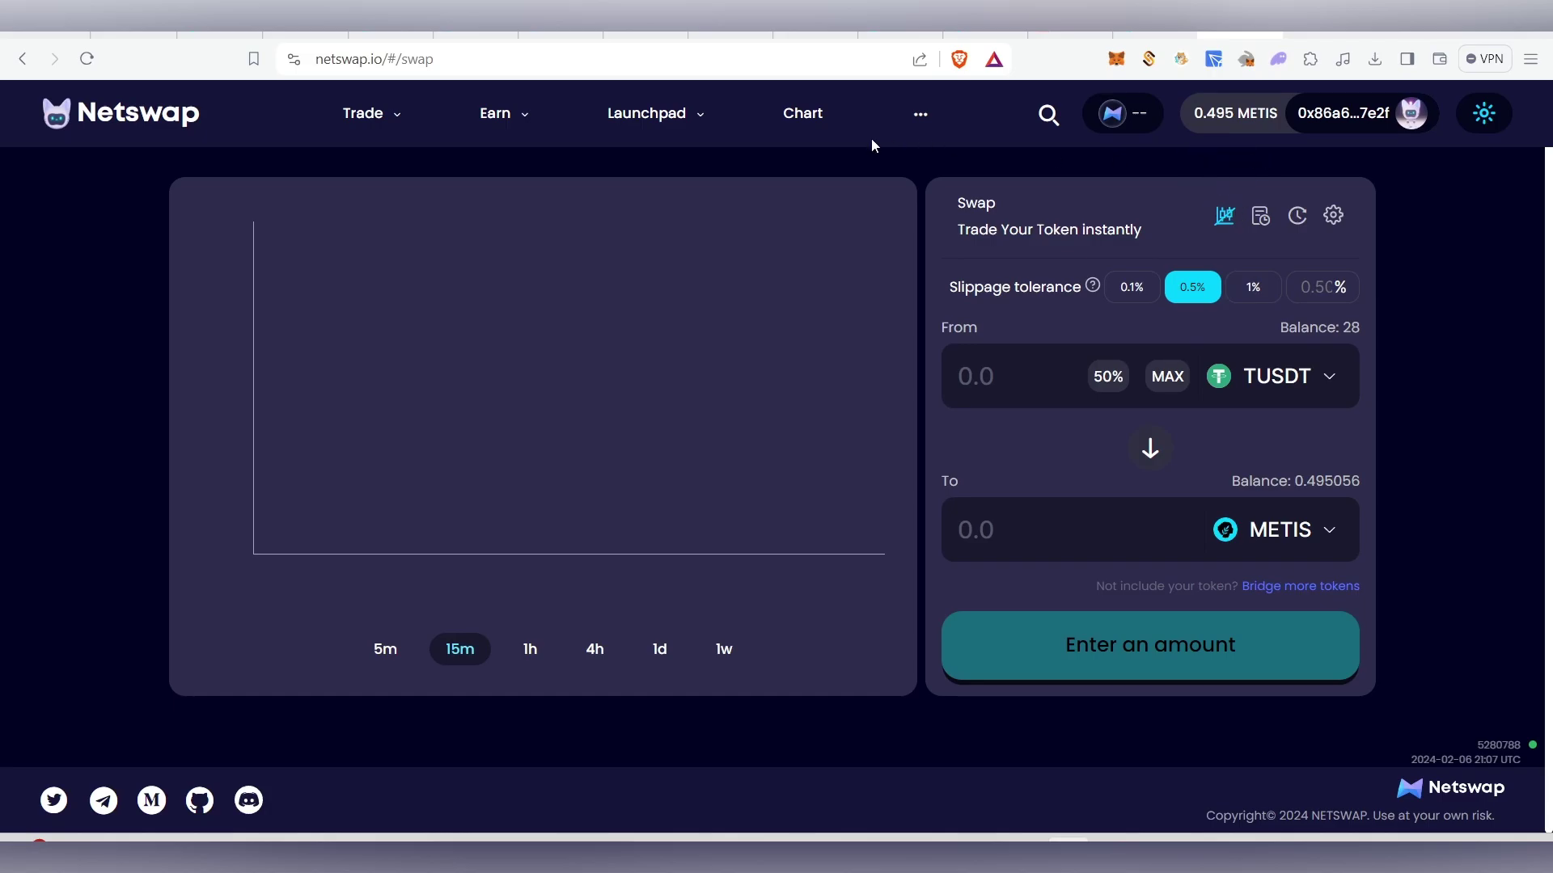
Switch to the Metis Sepolia faucet page
{"action": "left_click", "coordinate": [900, 35]}
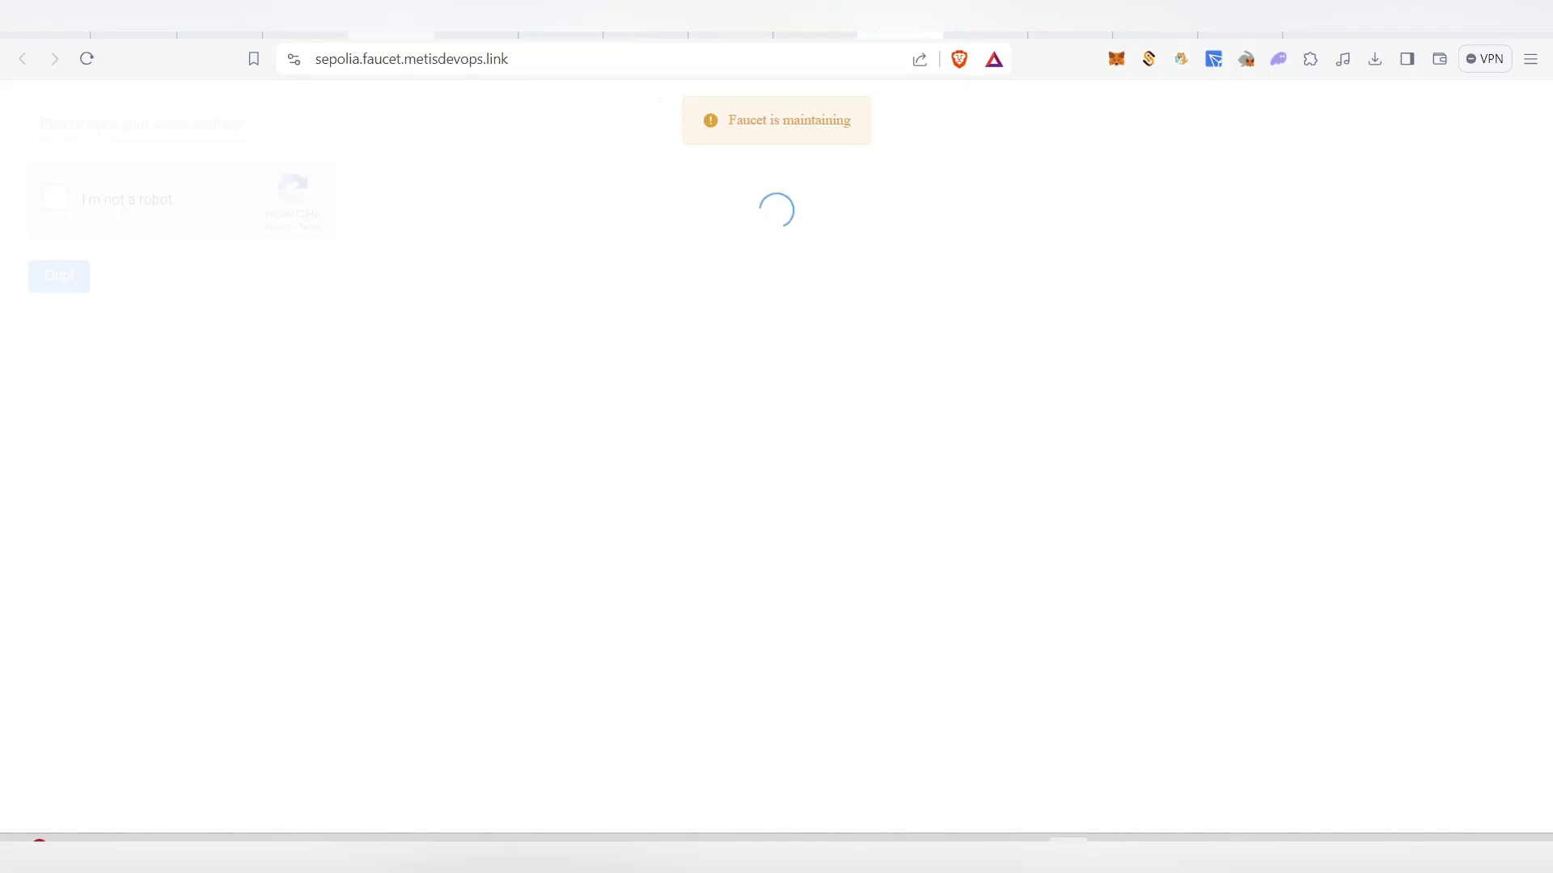
Return to the Metis Decentralize page and reload it to check the wallet's METIS balance
{"action": "left_click", "coordinate": [391, 35]}
{"action": "left_click", "coordinate": [86, 59]}
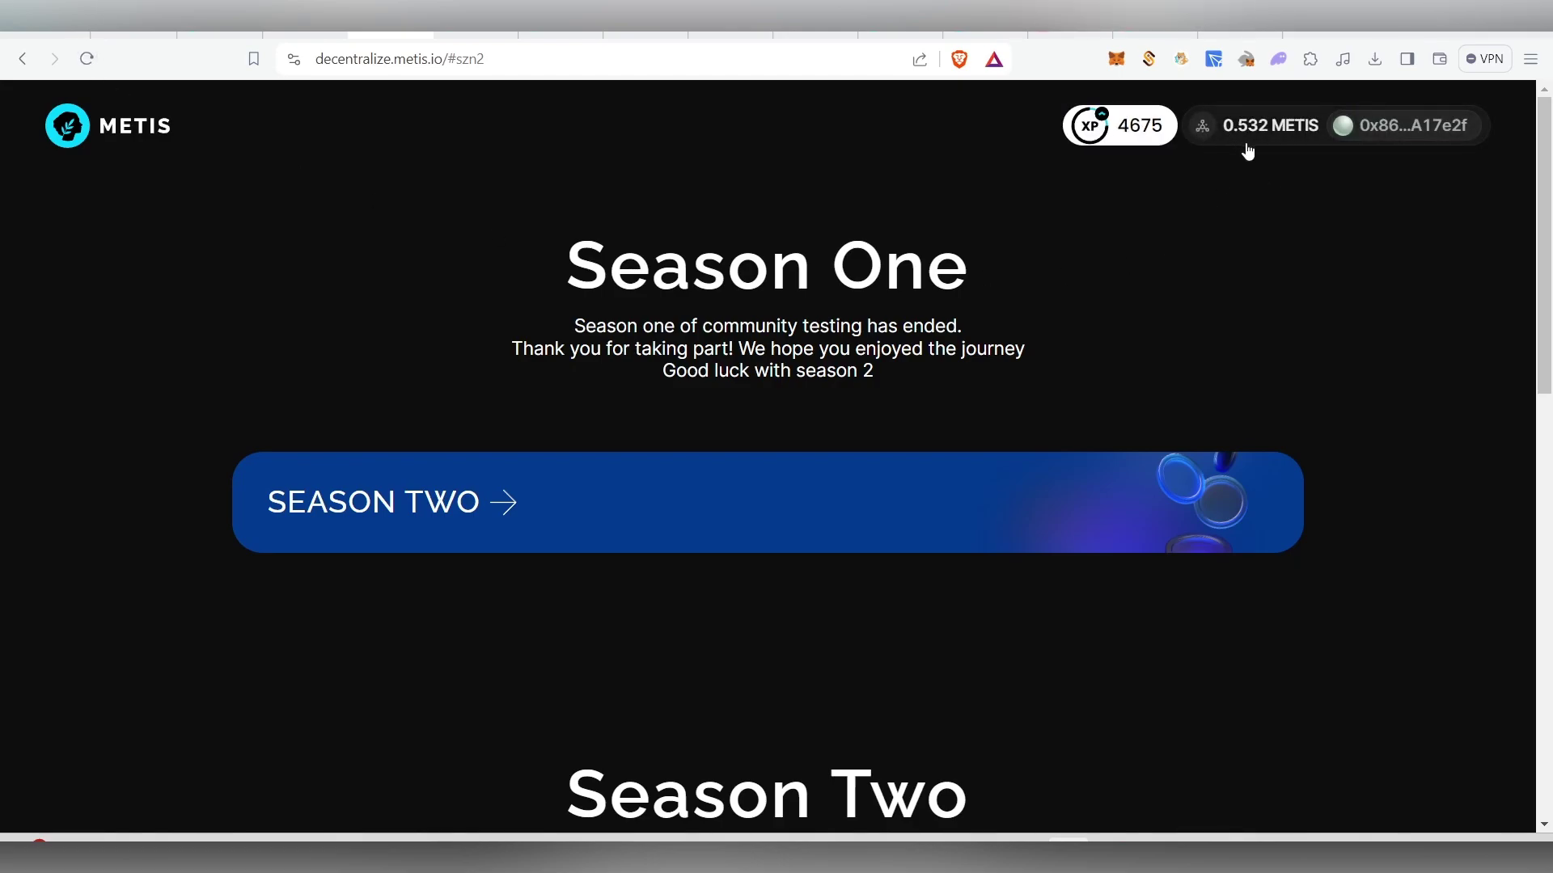
{"action": "scroll", "coordinate": [1253, 242], "scroll_direction": "down", "scroll_amount": 5}
{"action": "scroll", "coordinate": [1262, 350], "scroll_direction": "up", "scroll_amount": 5}
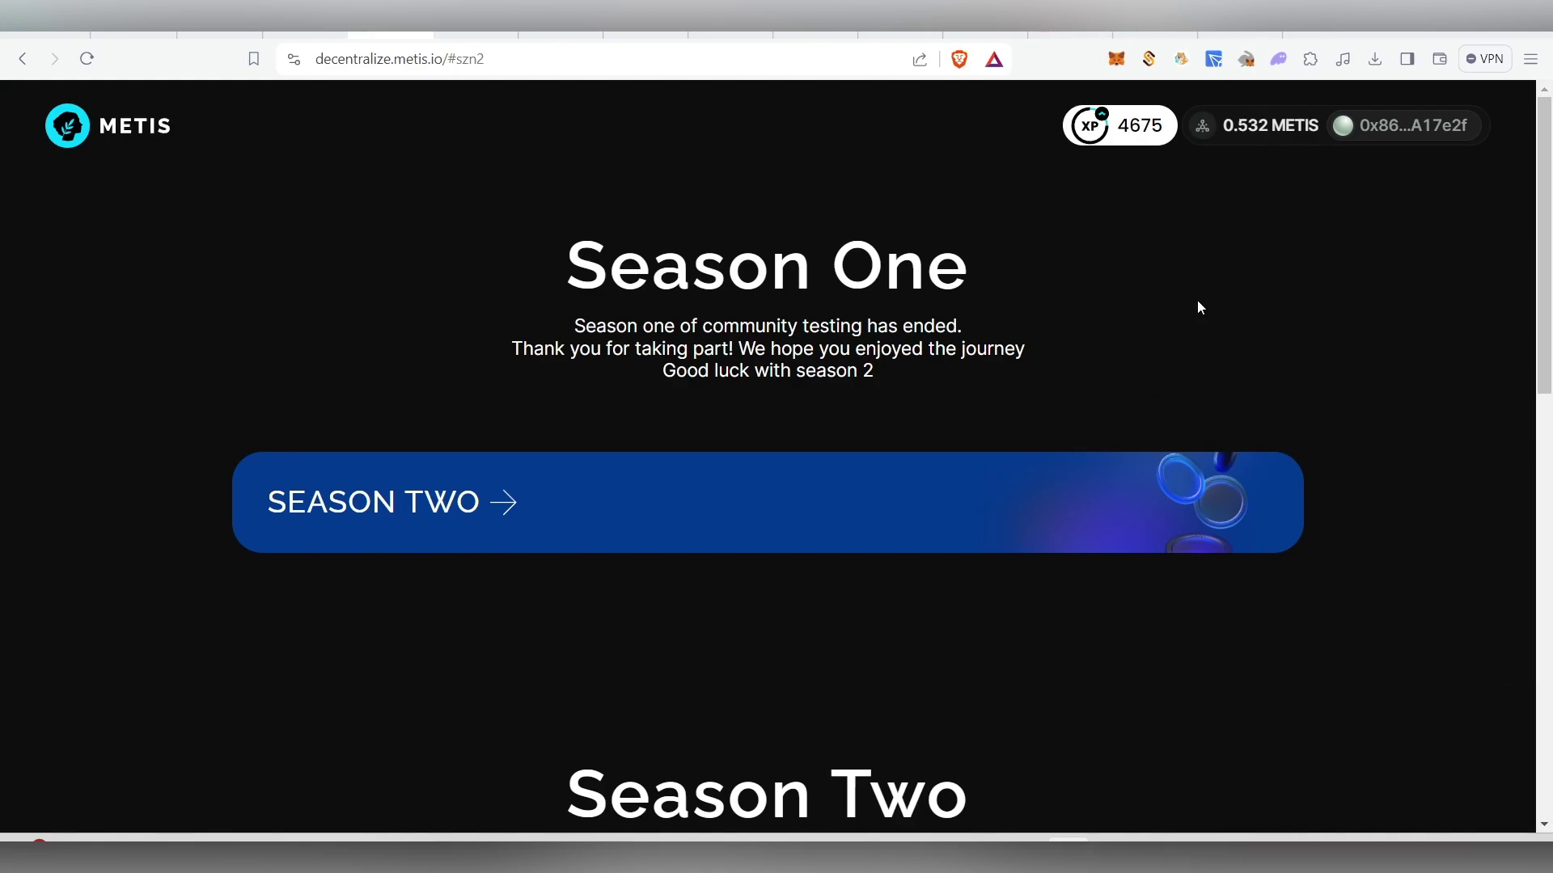
Switch MetaMask to Account 5 to check its METIS balance, and close the wallet
{"action": "left_click", "coordinate": [1119, 66]}
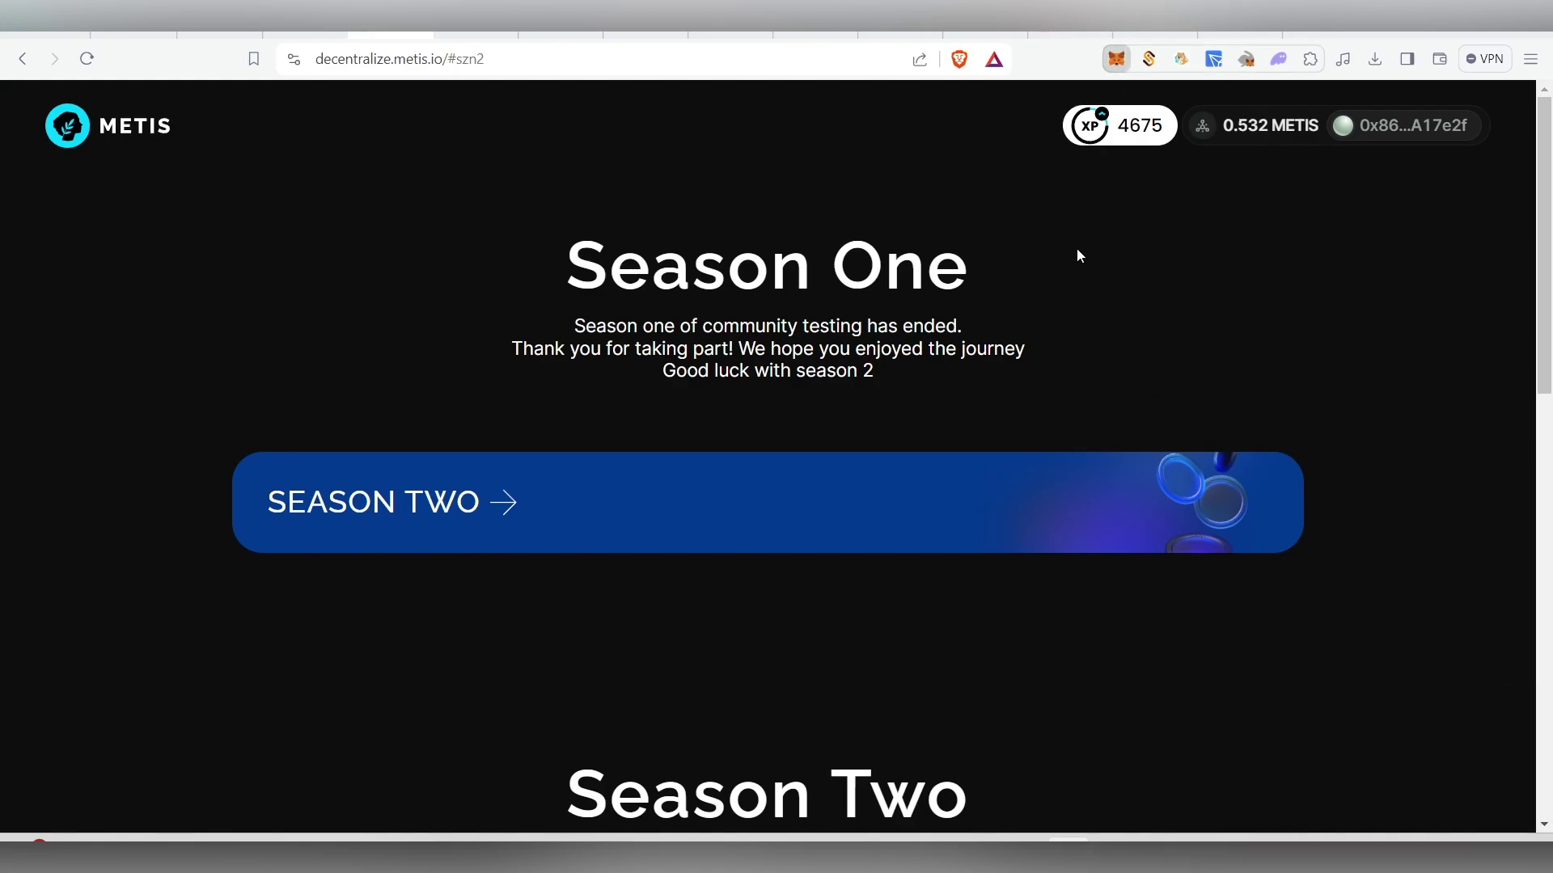
{"action": "left_click", "coordinate": [1001, 110]}
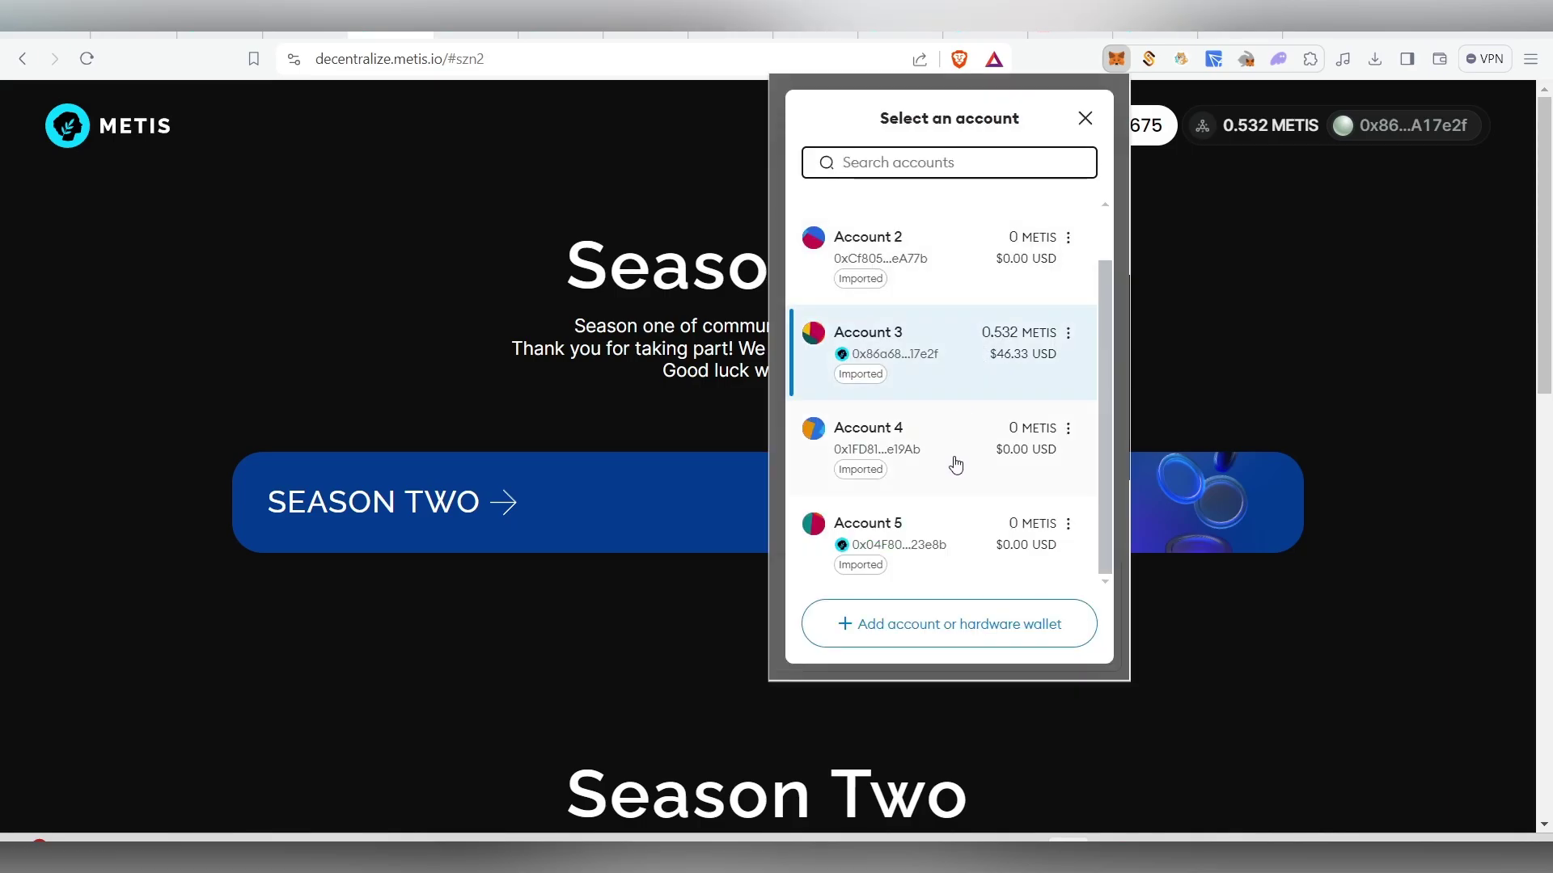
{"action": "left_click", "coordinate": [954, 558]}
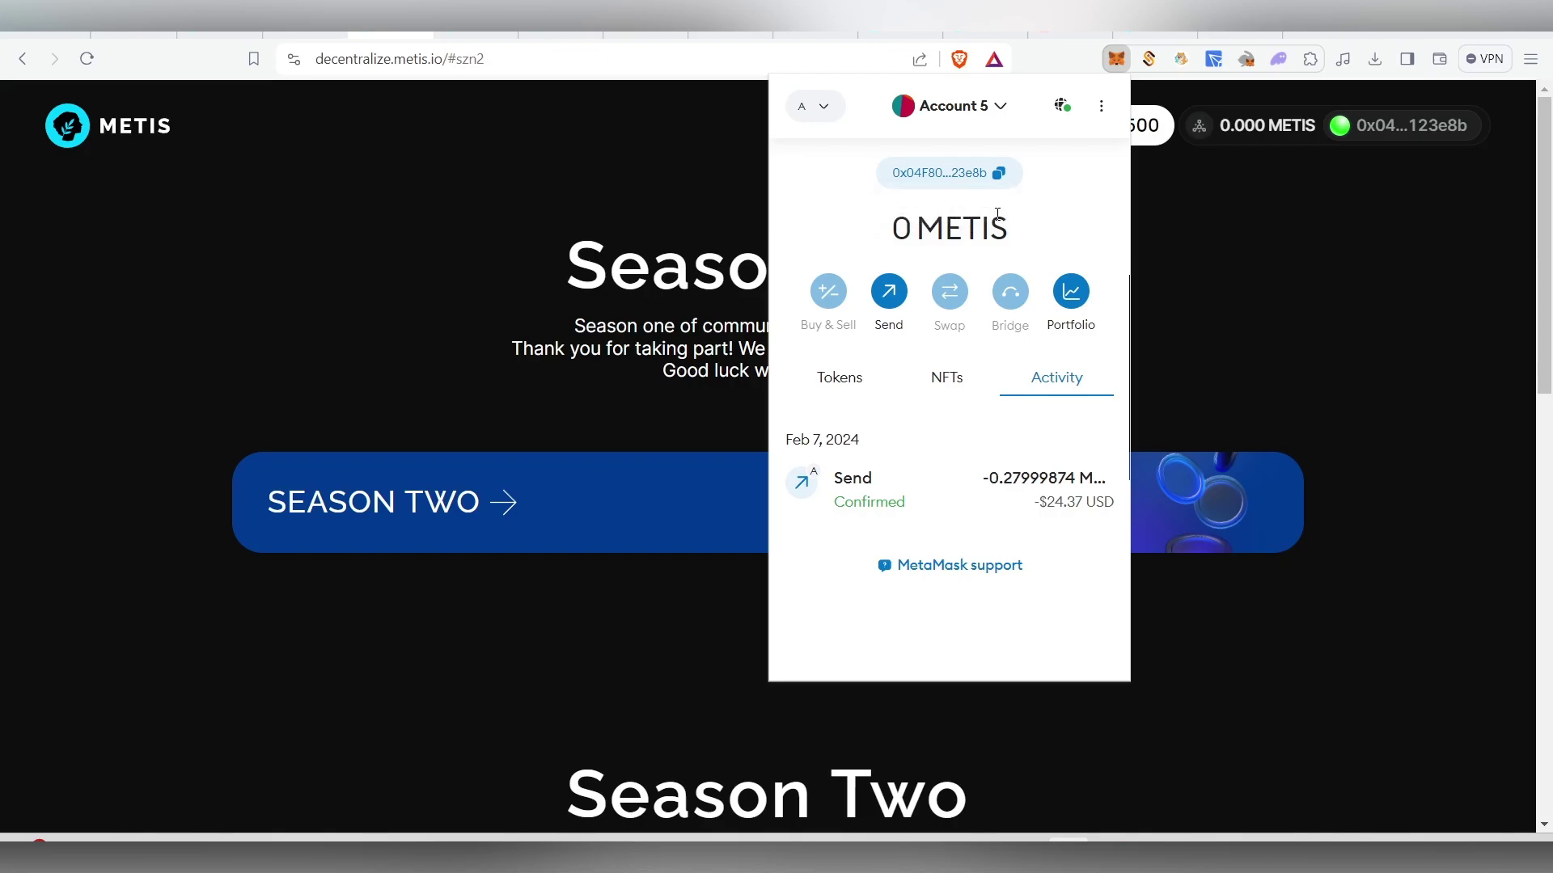
{"action": "left_click", "coordinate": [1237, 277]}
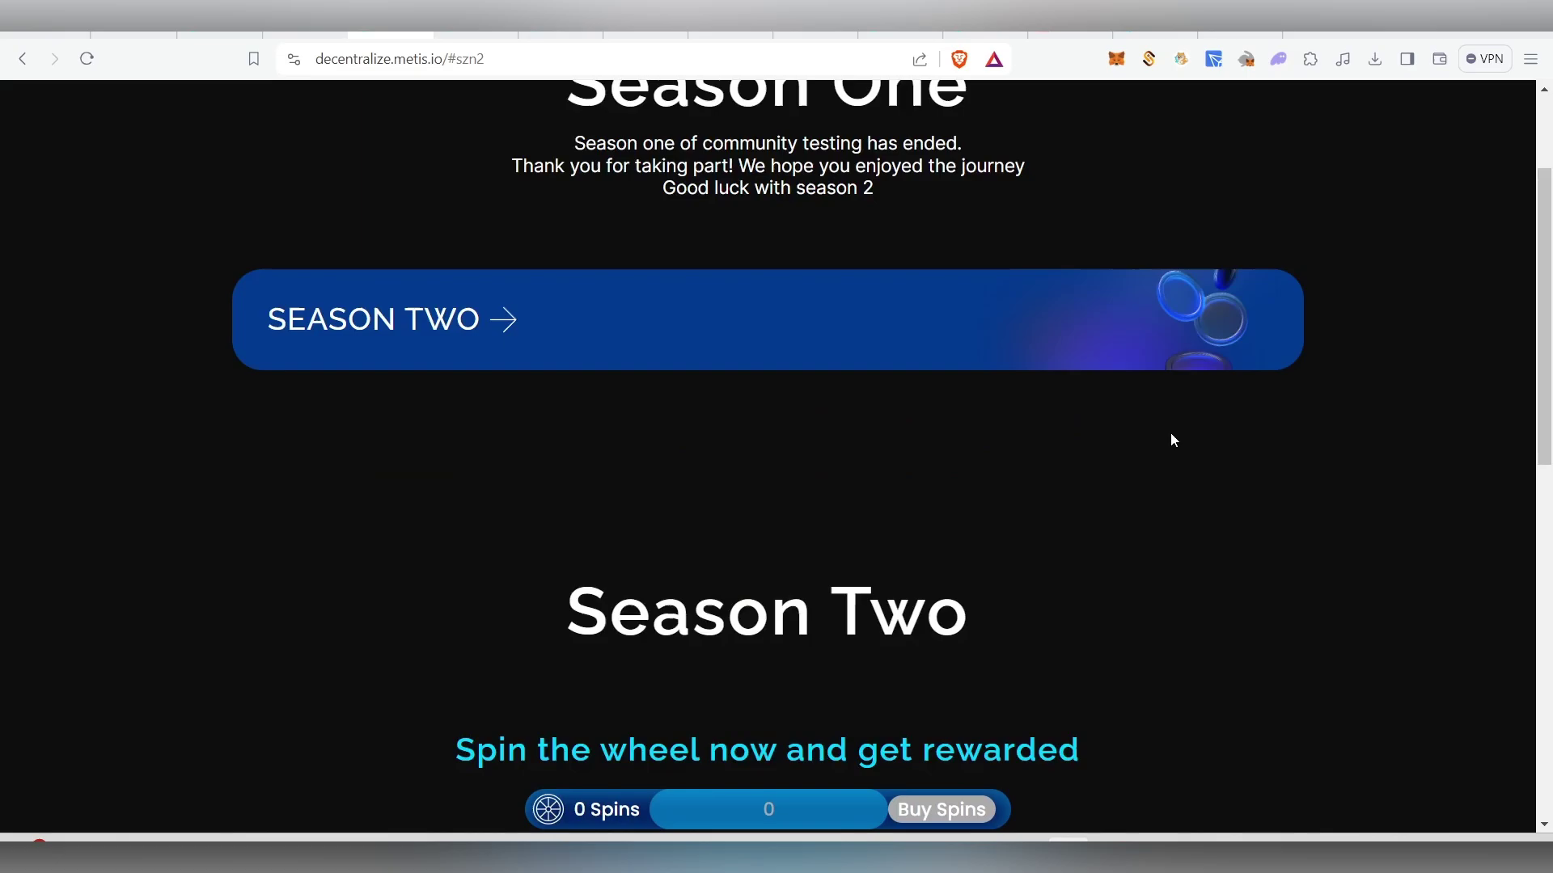
Request the purchase of 1 wheel spin for 0.5 METIS, and dismiss the MetaMask request and the error dialog
{"action": "scroll", "coordinate": [1171, 433], "scroll_direction": "up", "scroll_amount": 2}
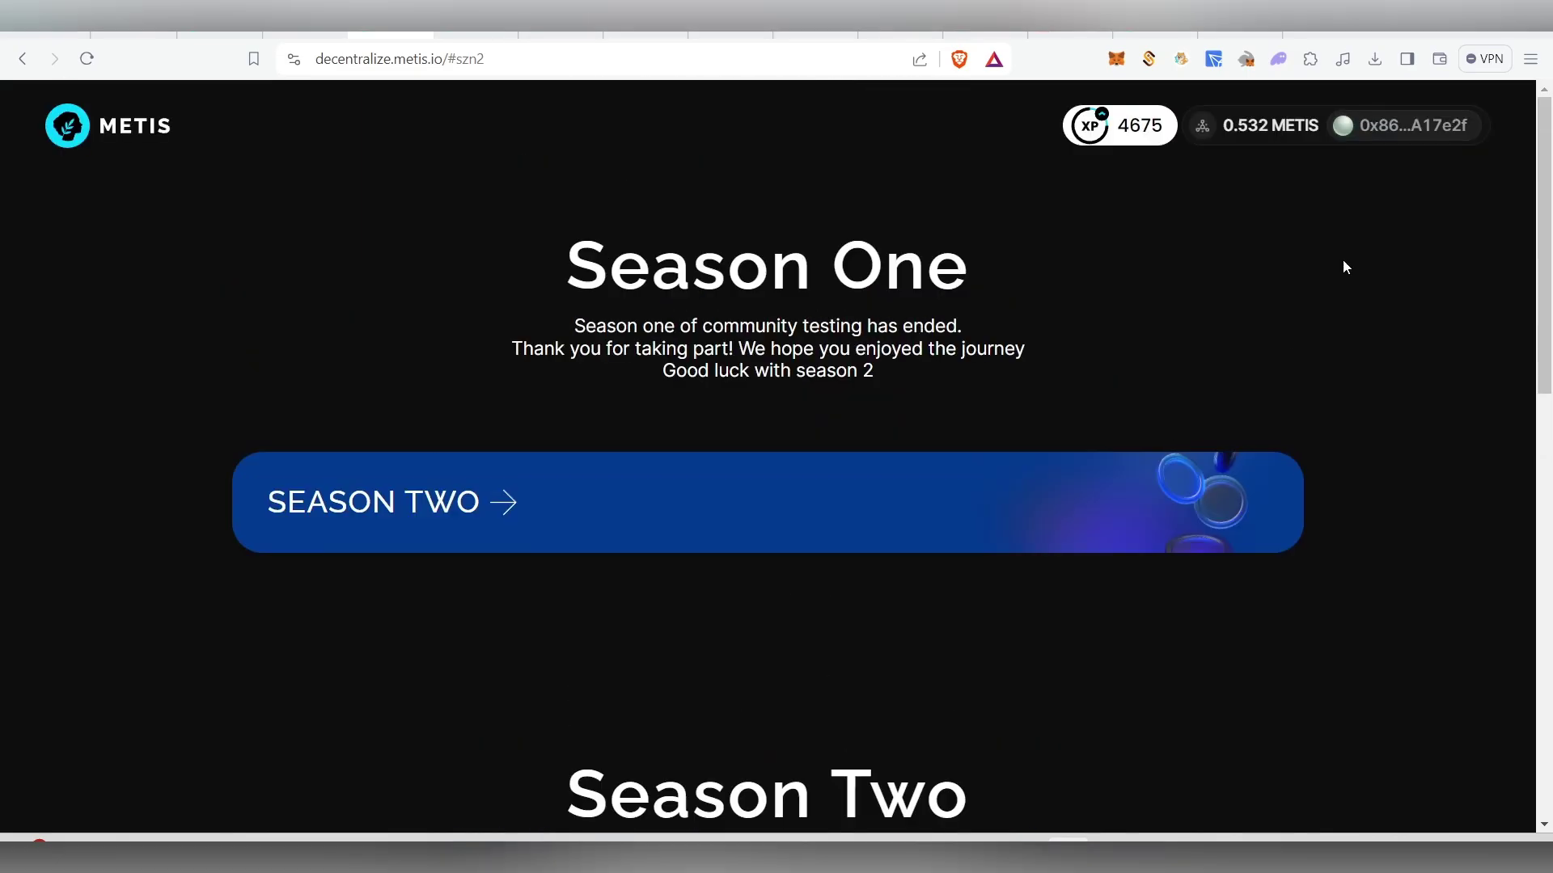
{"action": "scroll", "coordinate": [1245, 453], "scroll_direction": "down", "scroll_amount": 5}
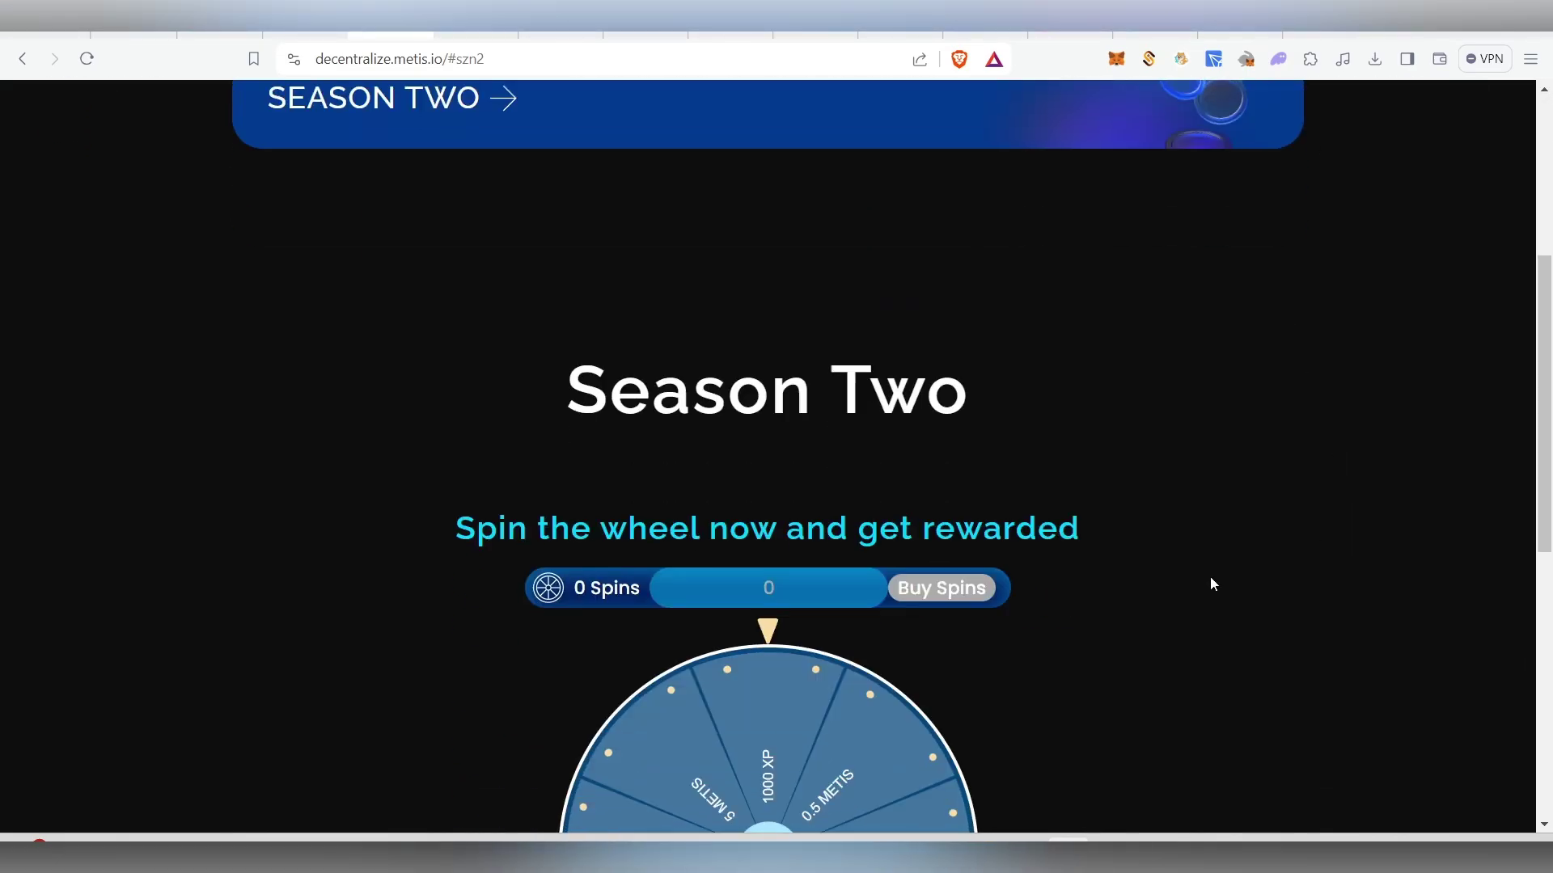
{"action": "scroll", "coordinate": [1209, 582], "scroll_direction": "up", "scroll_amount": 5}
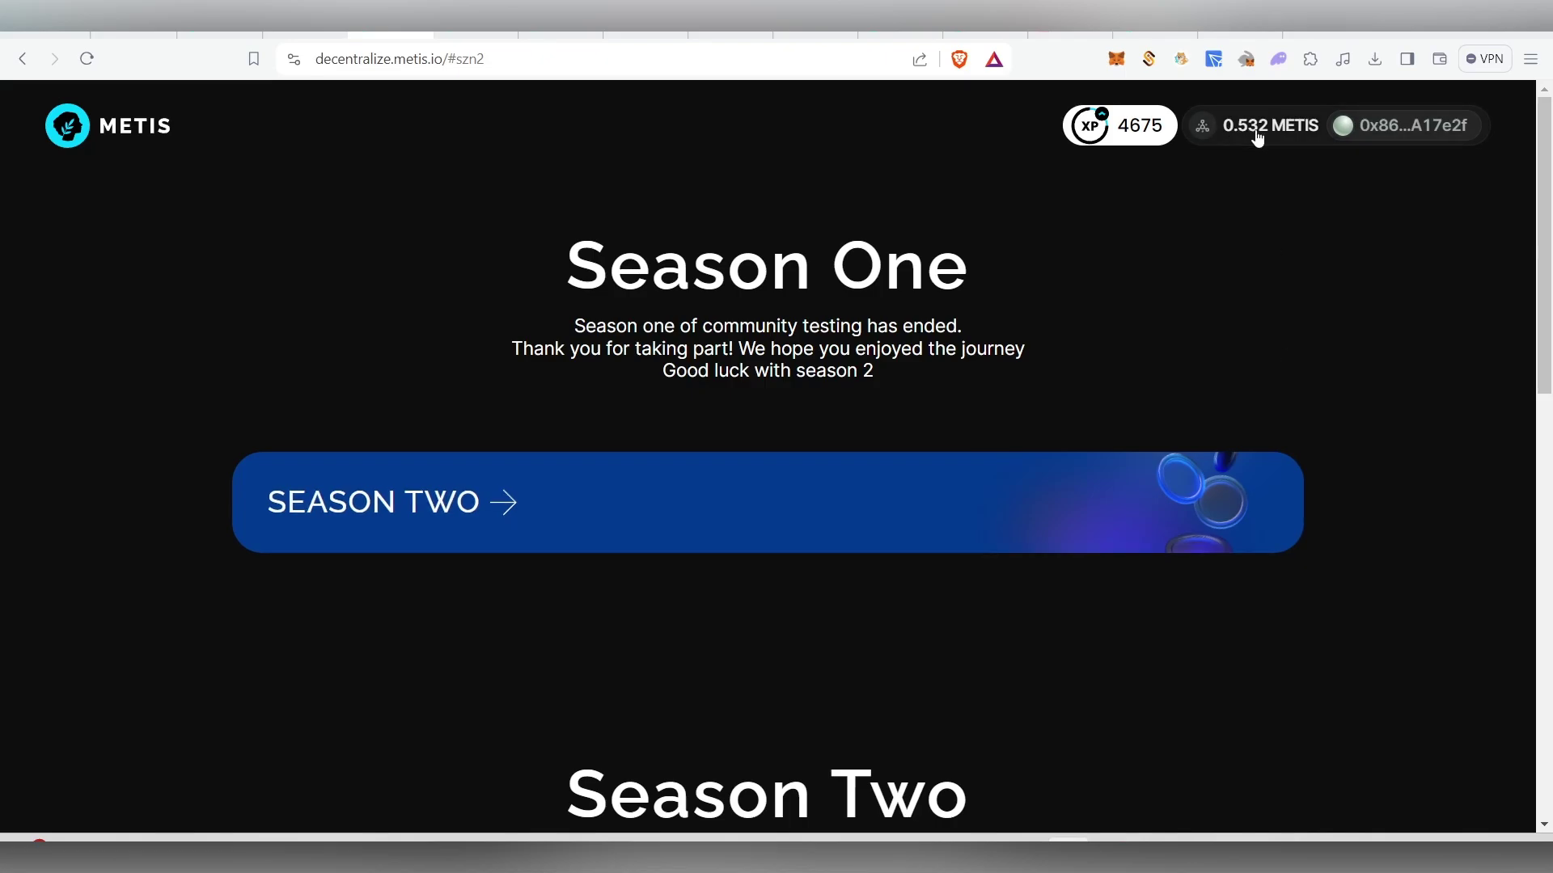
{"action": "scroll", "coordinate": [1197, 283], "scroll_direction": "down", "scroll_amount": 5}
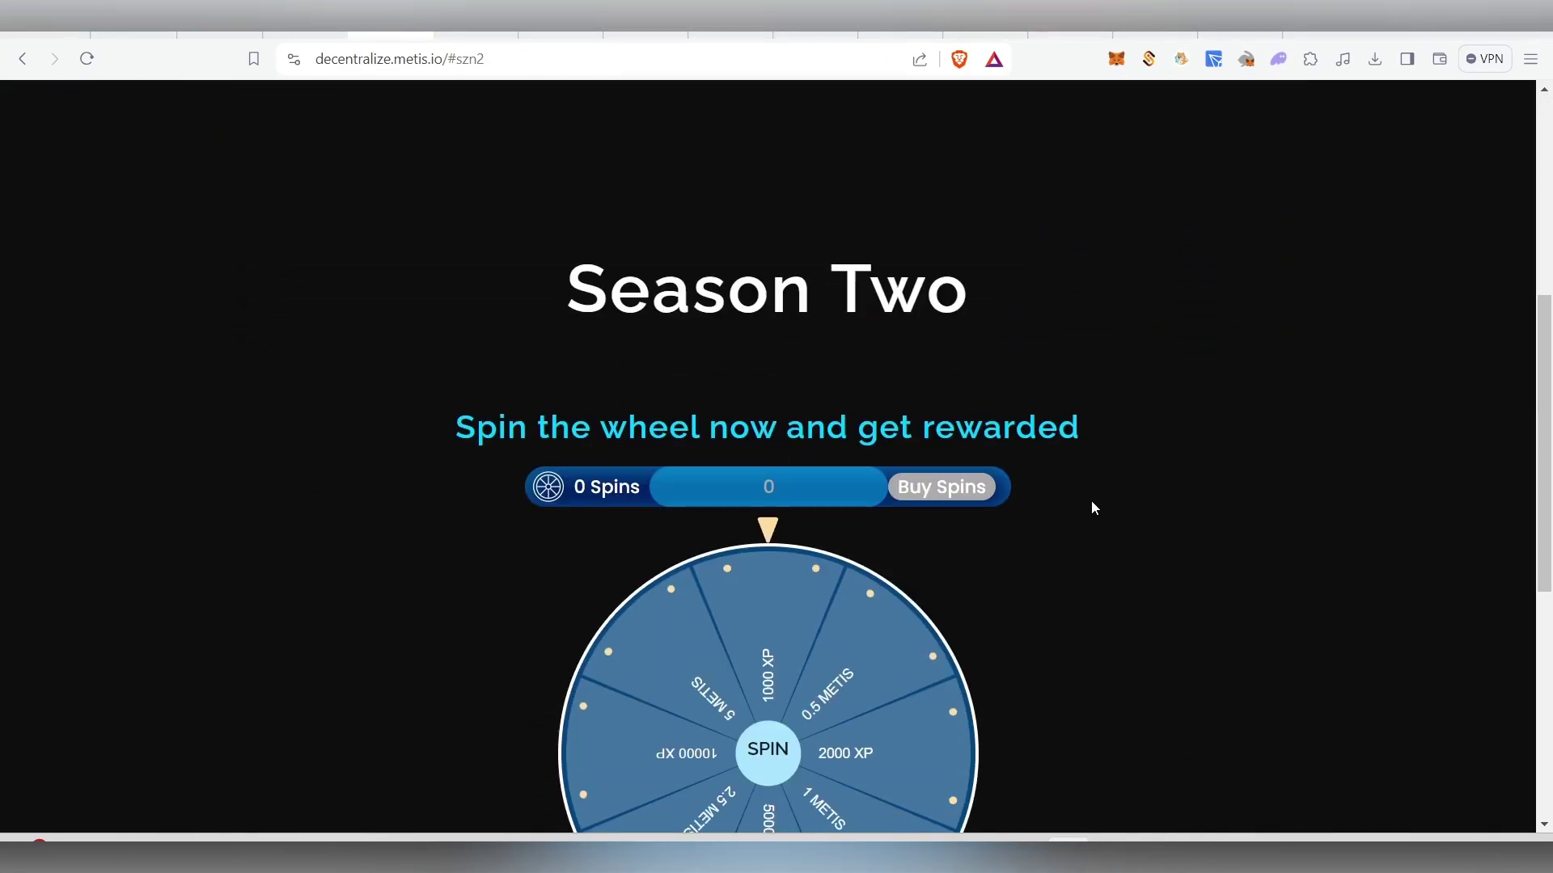
{"action": "scroll", "coordinate": [1090, 500], "scroll_direction": "down", "scroll_amount": 3}
{"action": "scroll", "coordinate": [1092, 504], "scroll_direction": "up", "scroll_amount": 2}
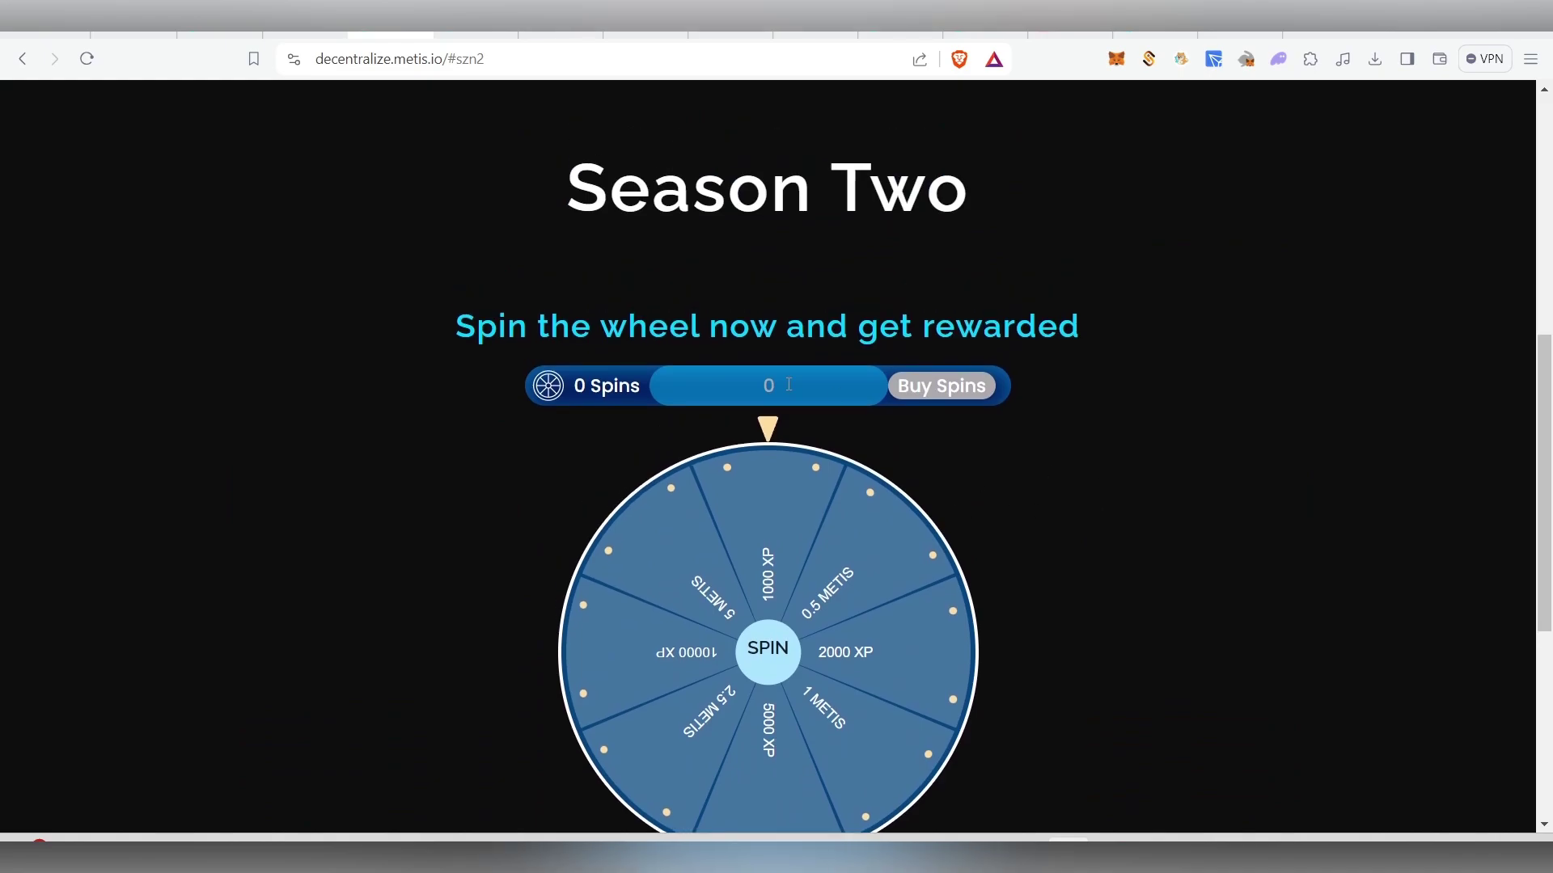
{"action": "type", "text": "1"}
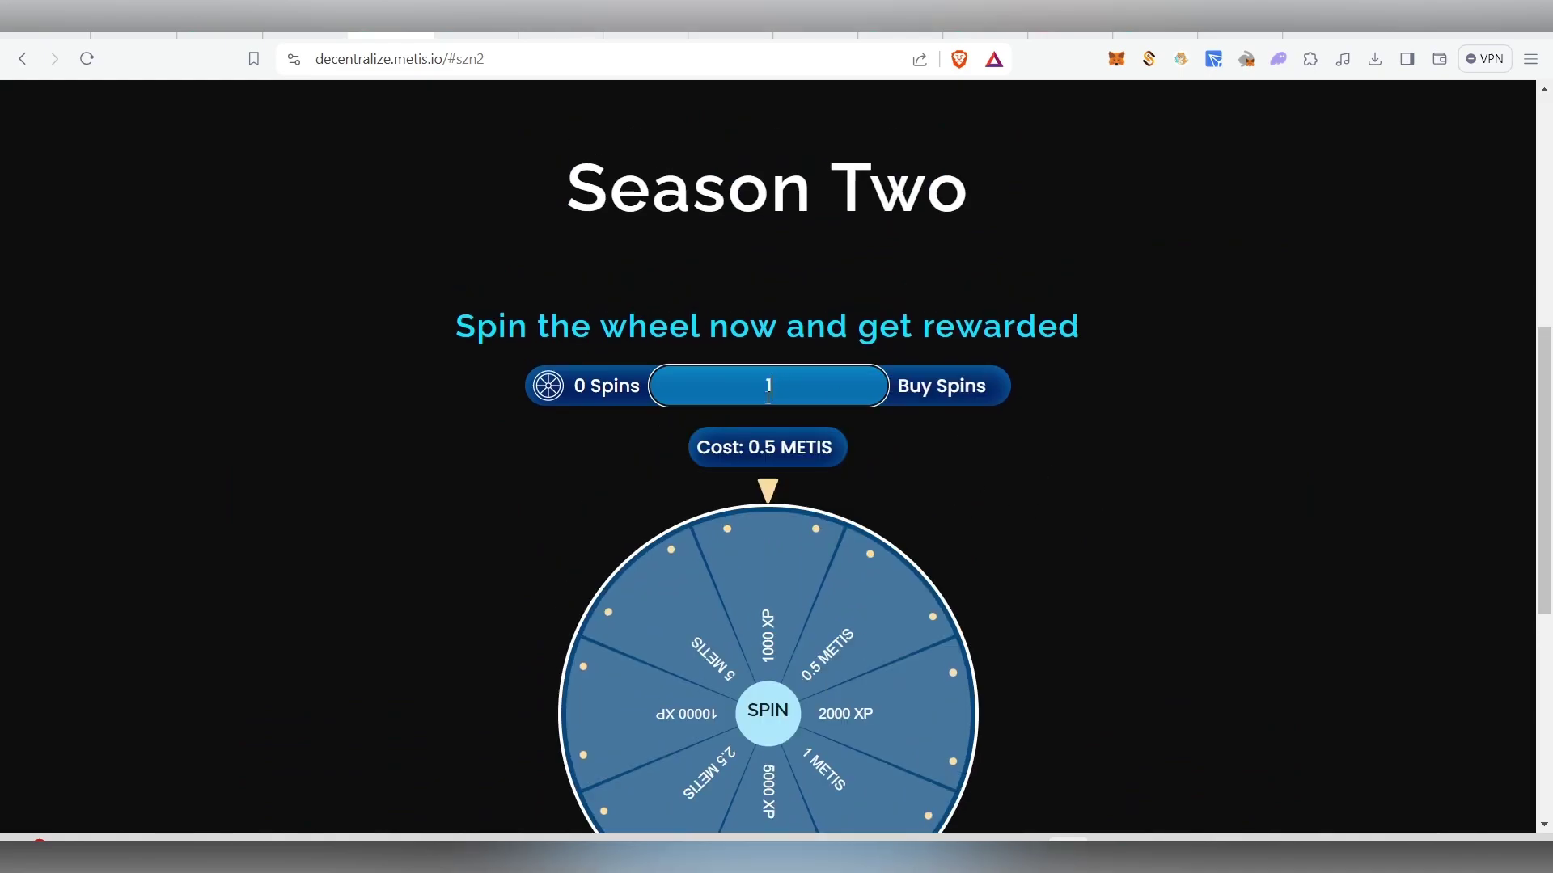
{"action": "left_click", "coordinate": [981, 404]}
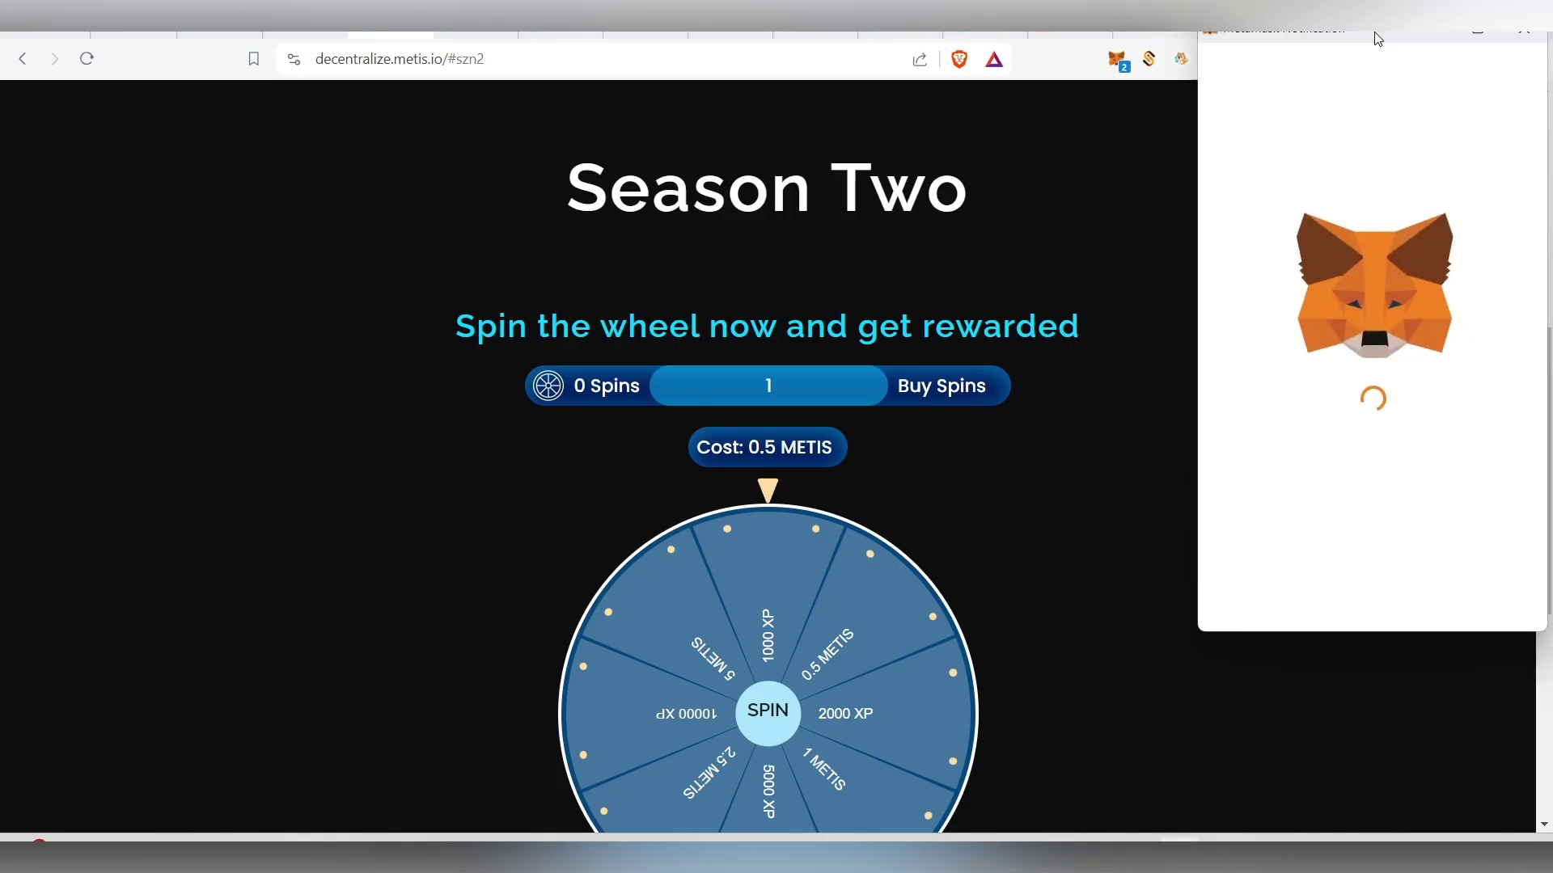
{"action": "scroll", "coordinate": [1346, 348], "scroll_direction": "down", "scroll_amount": 2}
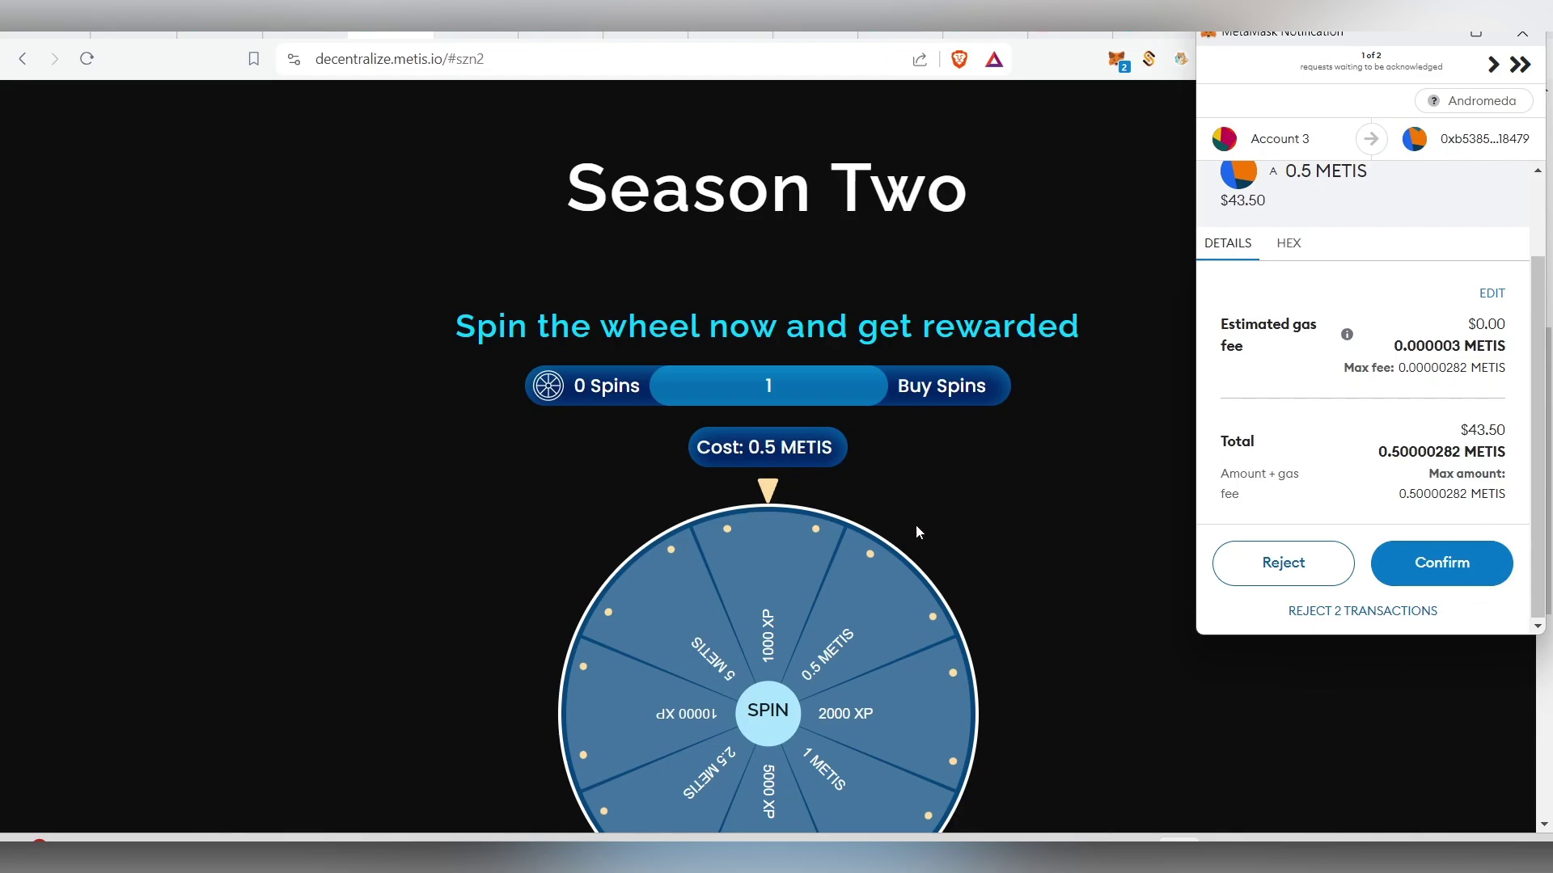
{"action": "left_click", "coordinate": [1522, 37]}
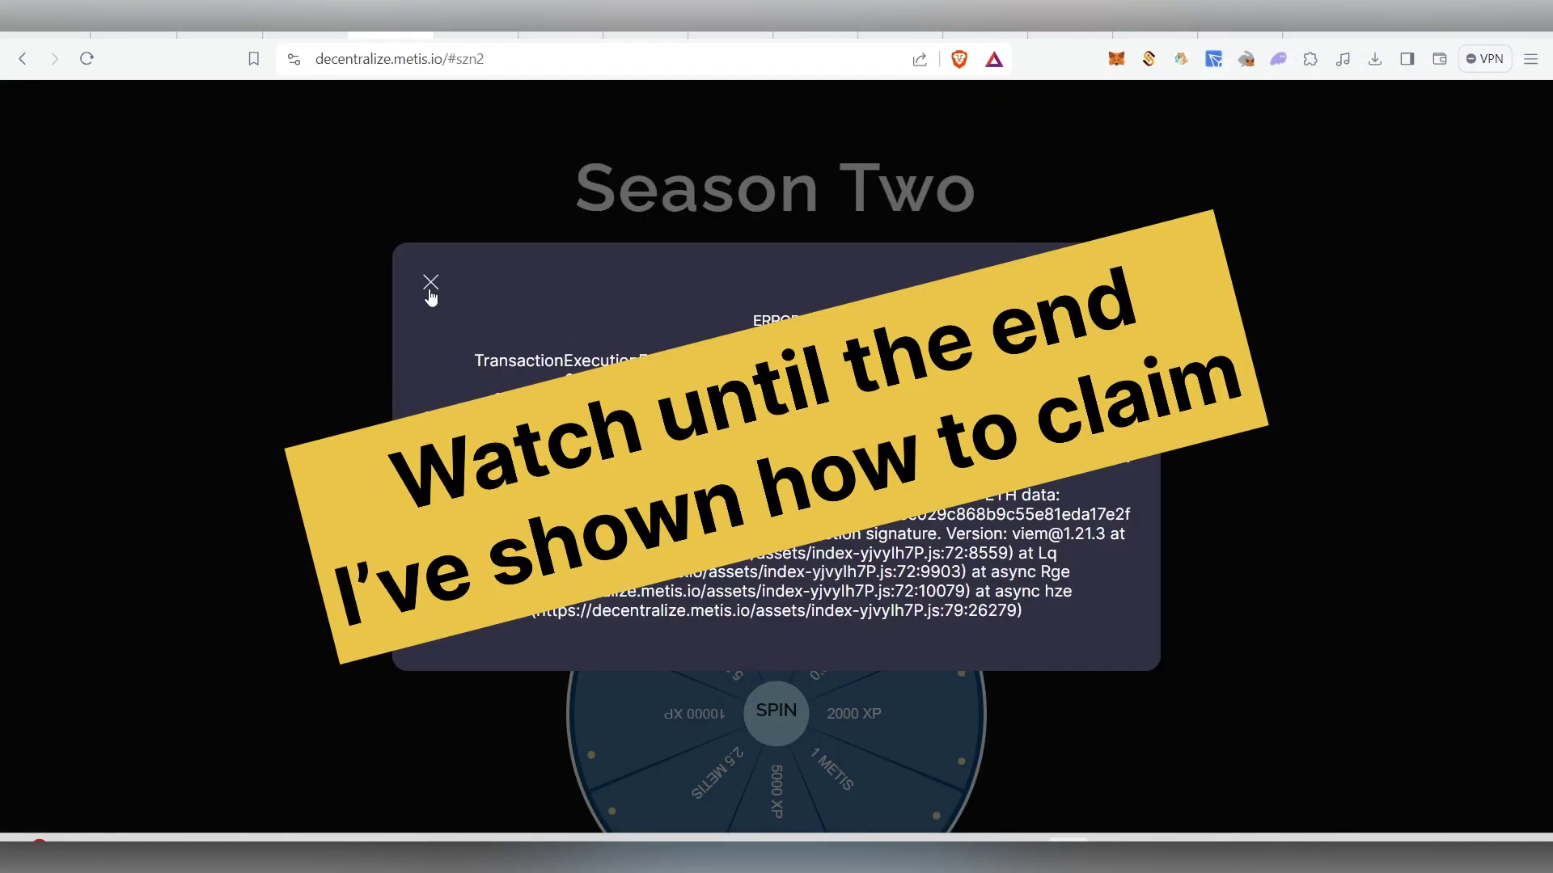
{"action": "left_click", "coordinate": [430, 293]}
Open the Enki task below the Season Two wheel and start it to reach the ENKI testnet site
{"action": "scroll", "coordinate": [974, 553], "scroll_direction": "down", "scroll_amount": 6}
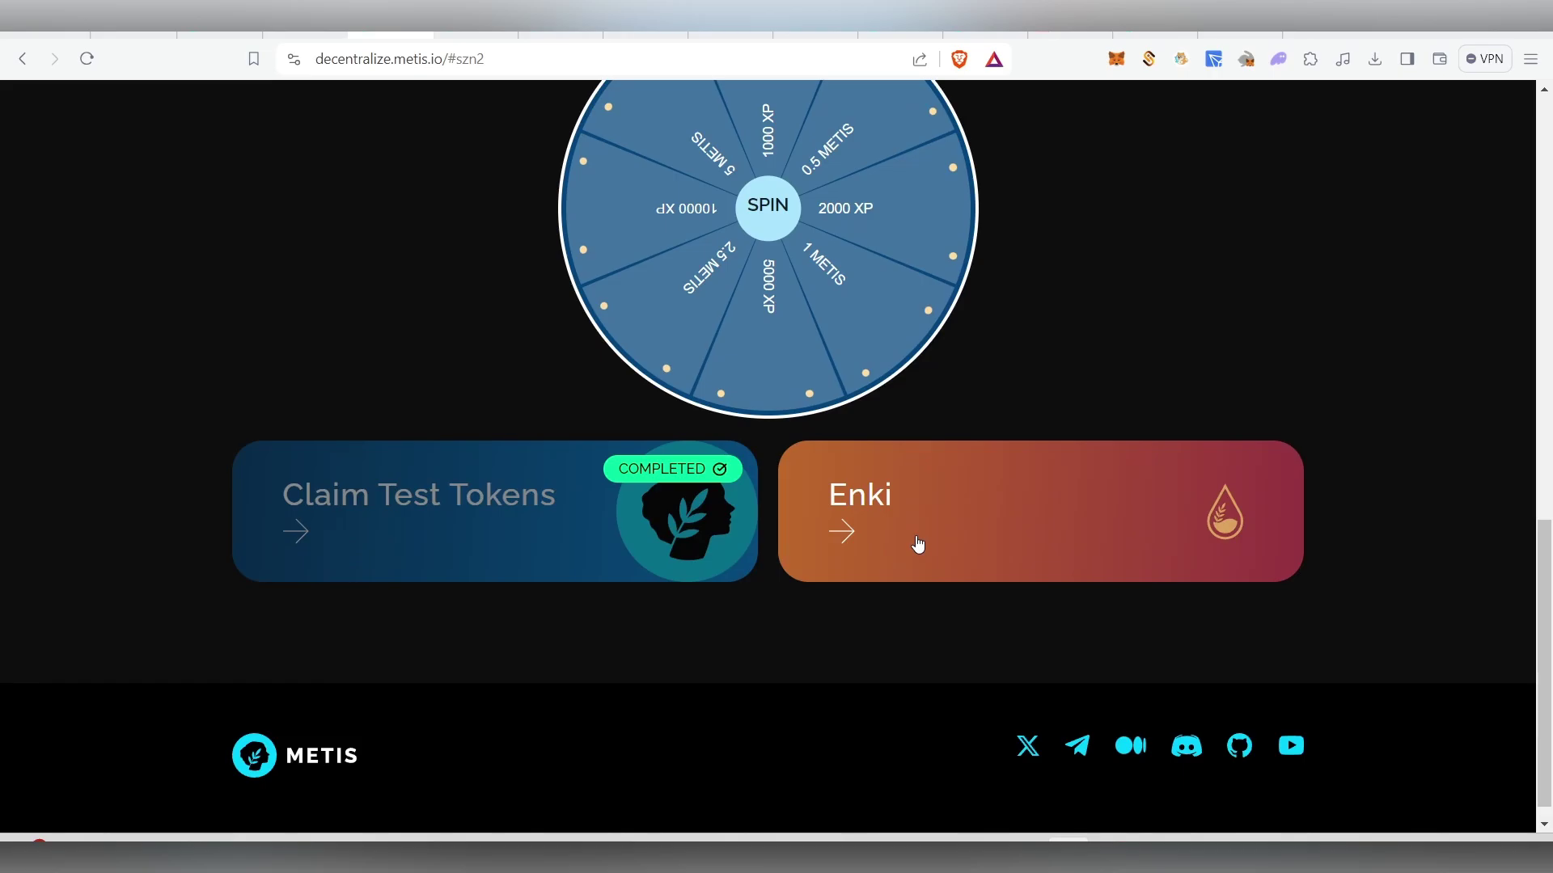
{"action": "scroll", "coordinate": [918, 544], "scroll_direction": "up", "scroll_amount": 9}
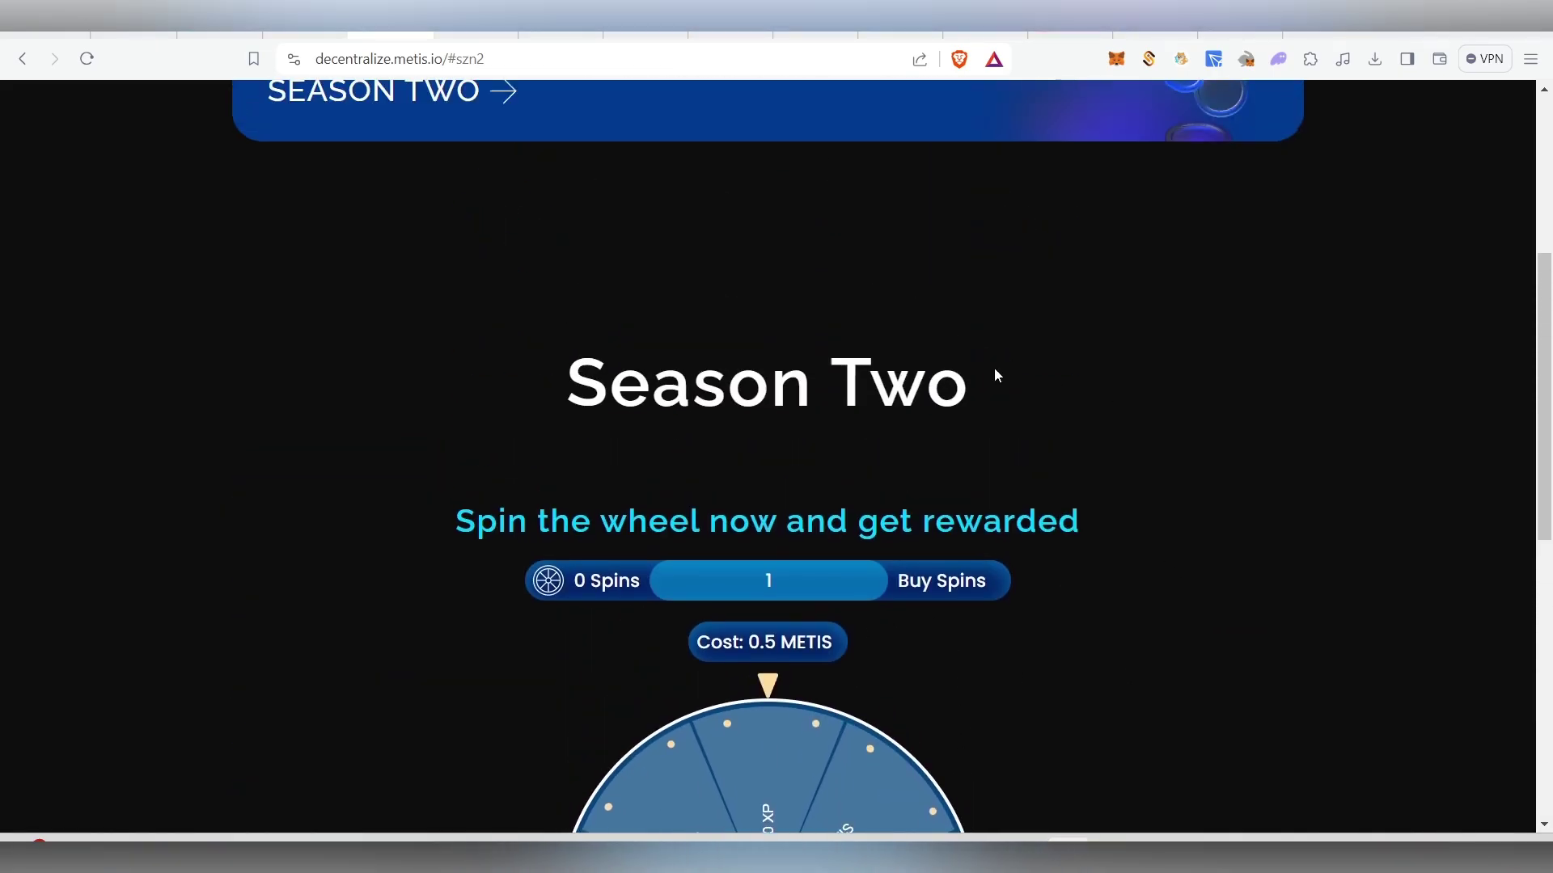
{"action": "scroll", "coordinate": [885, 551], "scroll_direction": "down", "scroll_amount": 9}
{"action": "left_click", "coordinate": [880, 492]}
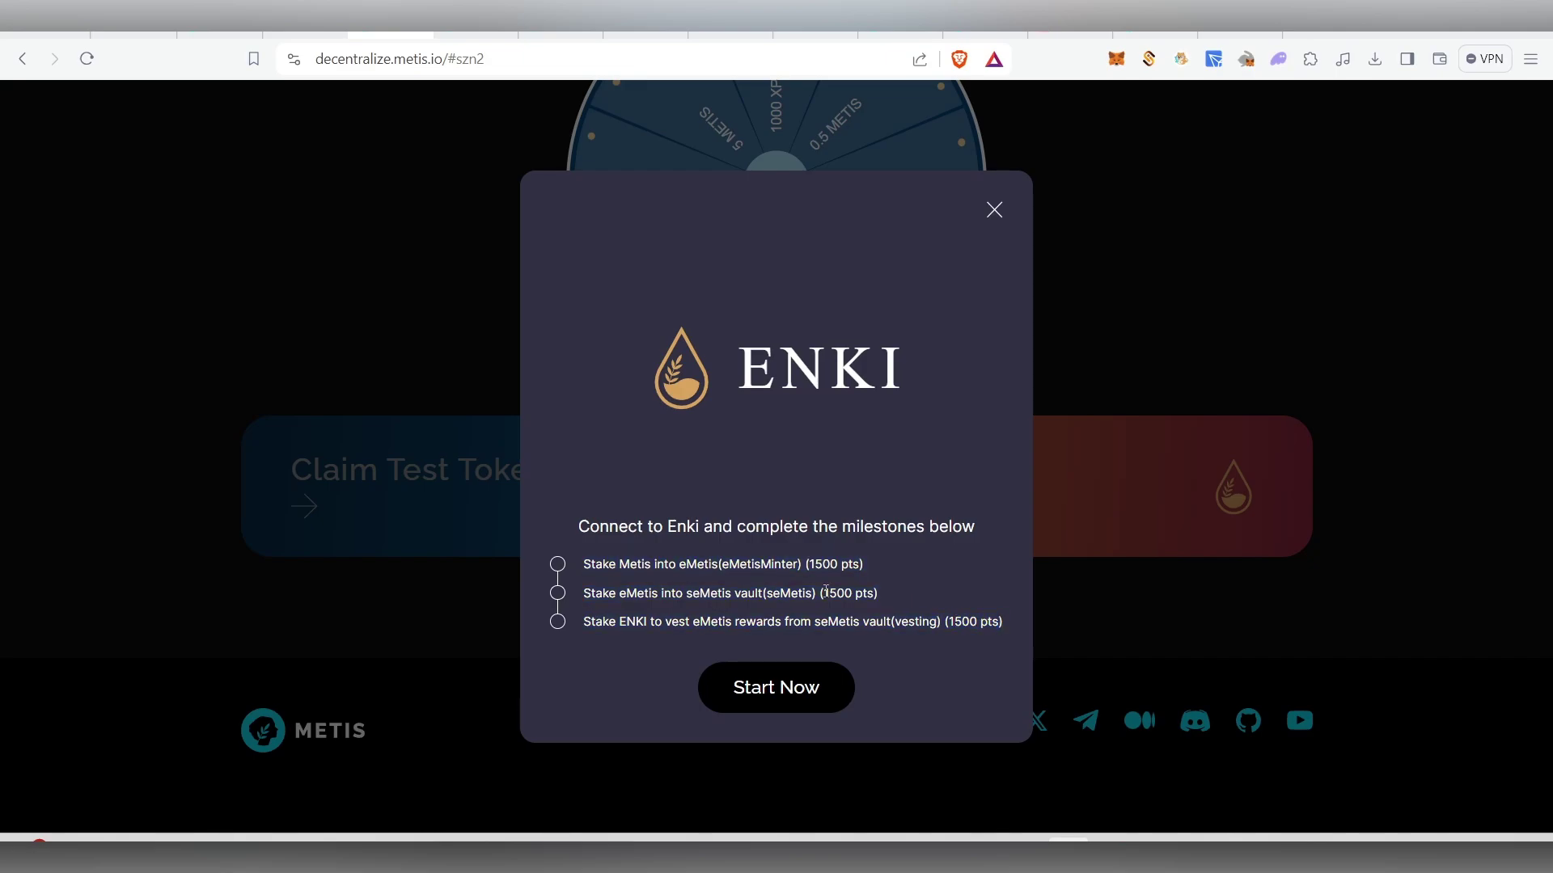
{"action": "left_click", "coordinate": [777, 689]}
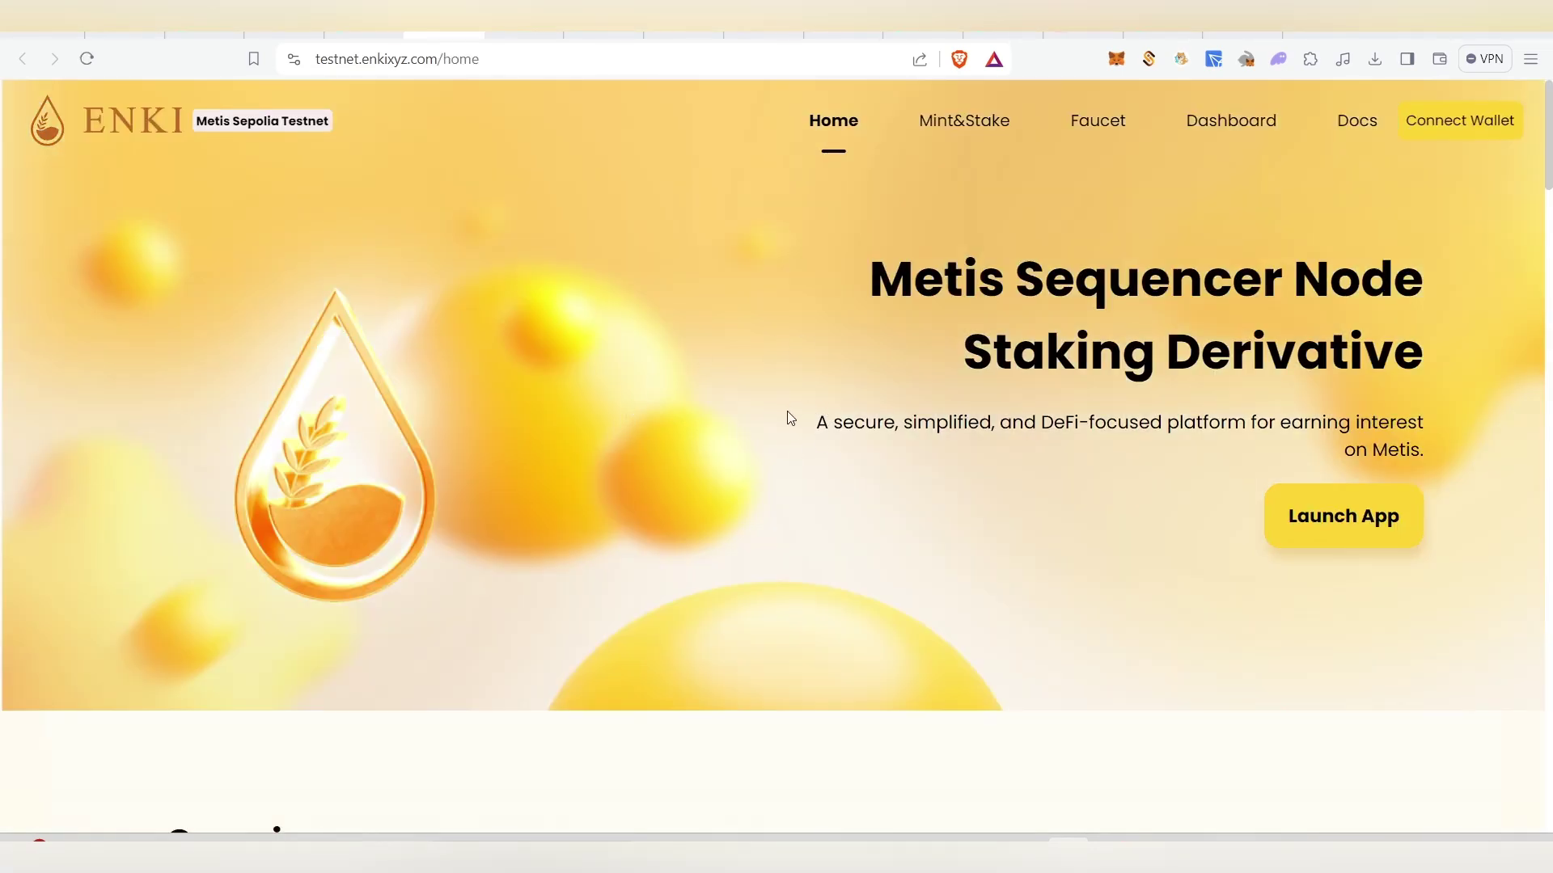
Connect MetaMask Account 3 to the ENKI testnet site and approve the connection
{"action": "left_click", "coordinate": [1519, 122]}
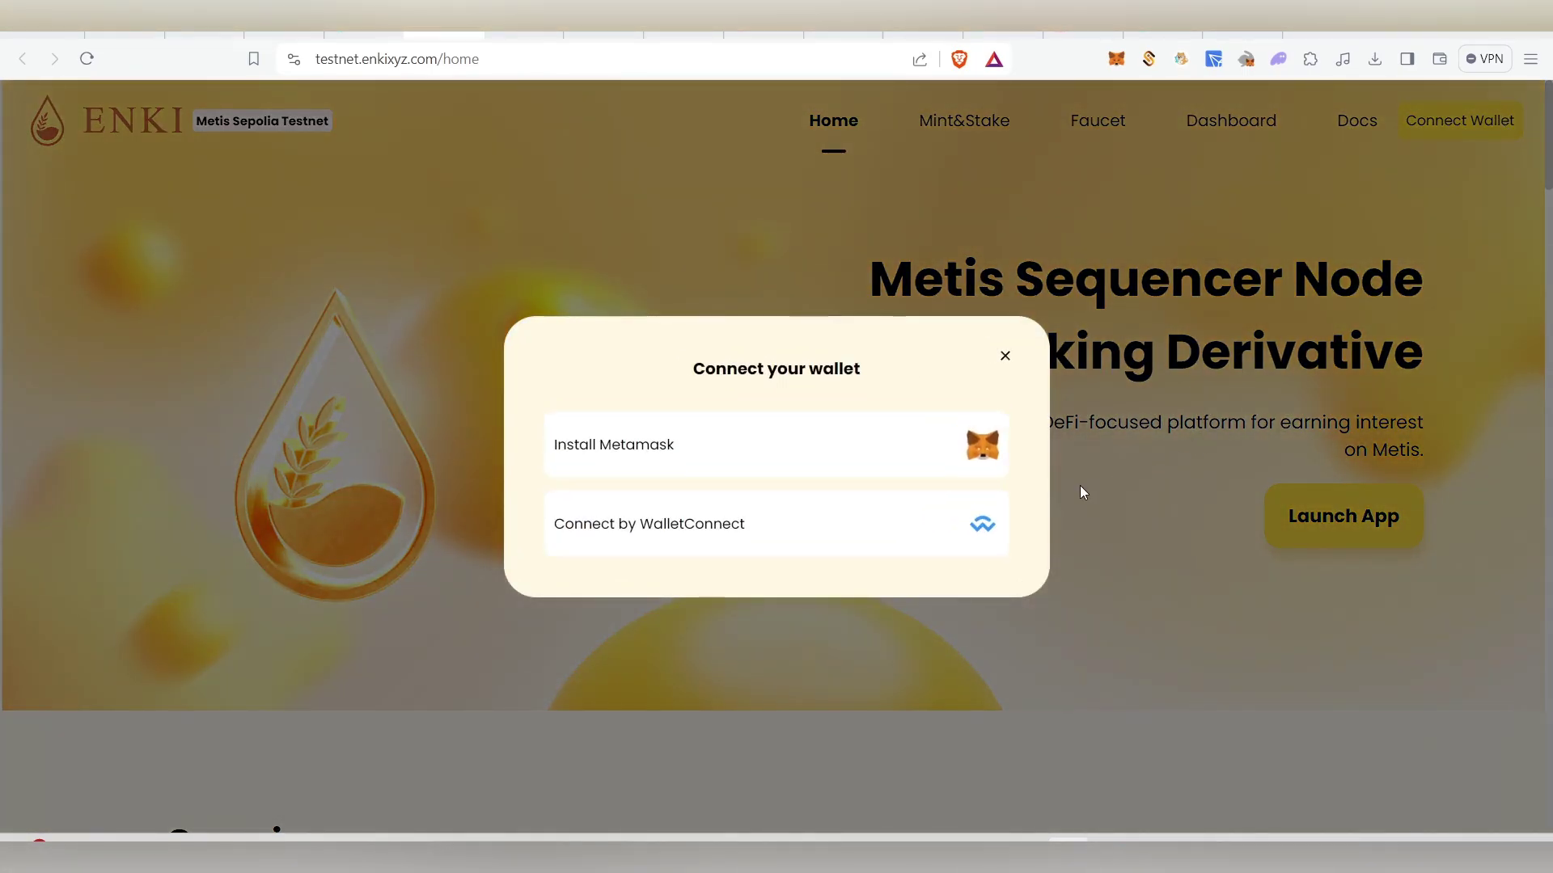
{"action": "left_click", "coordinate": [710, 451]}
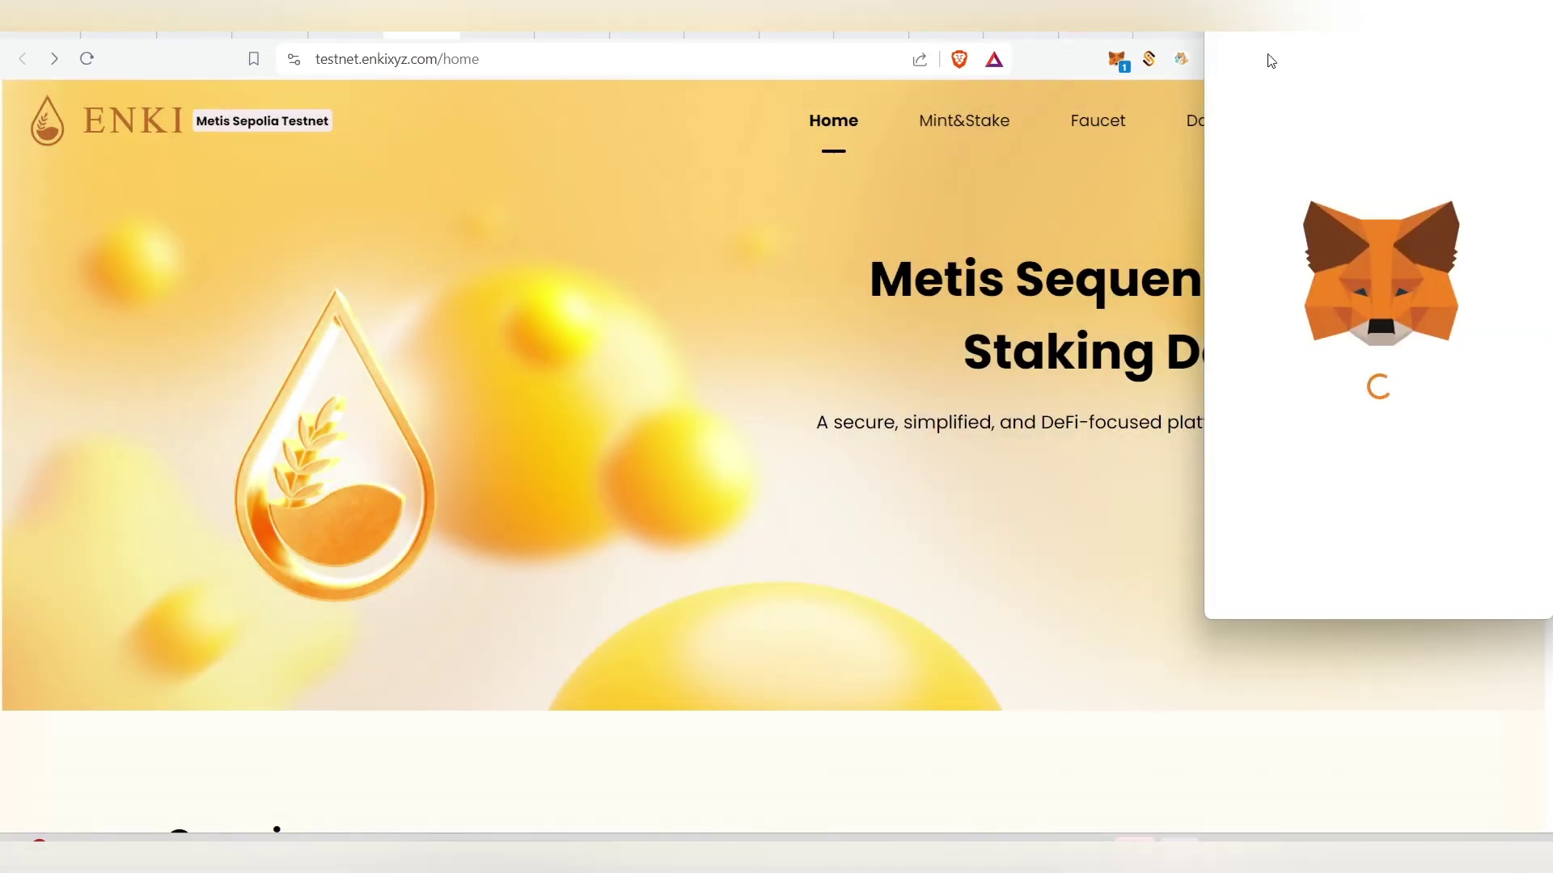
{"action": "scroll", "coordinate": [1411, 405], "scroll_direction": "up", "scroll_amount": 3}
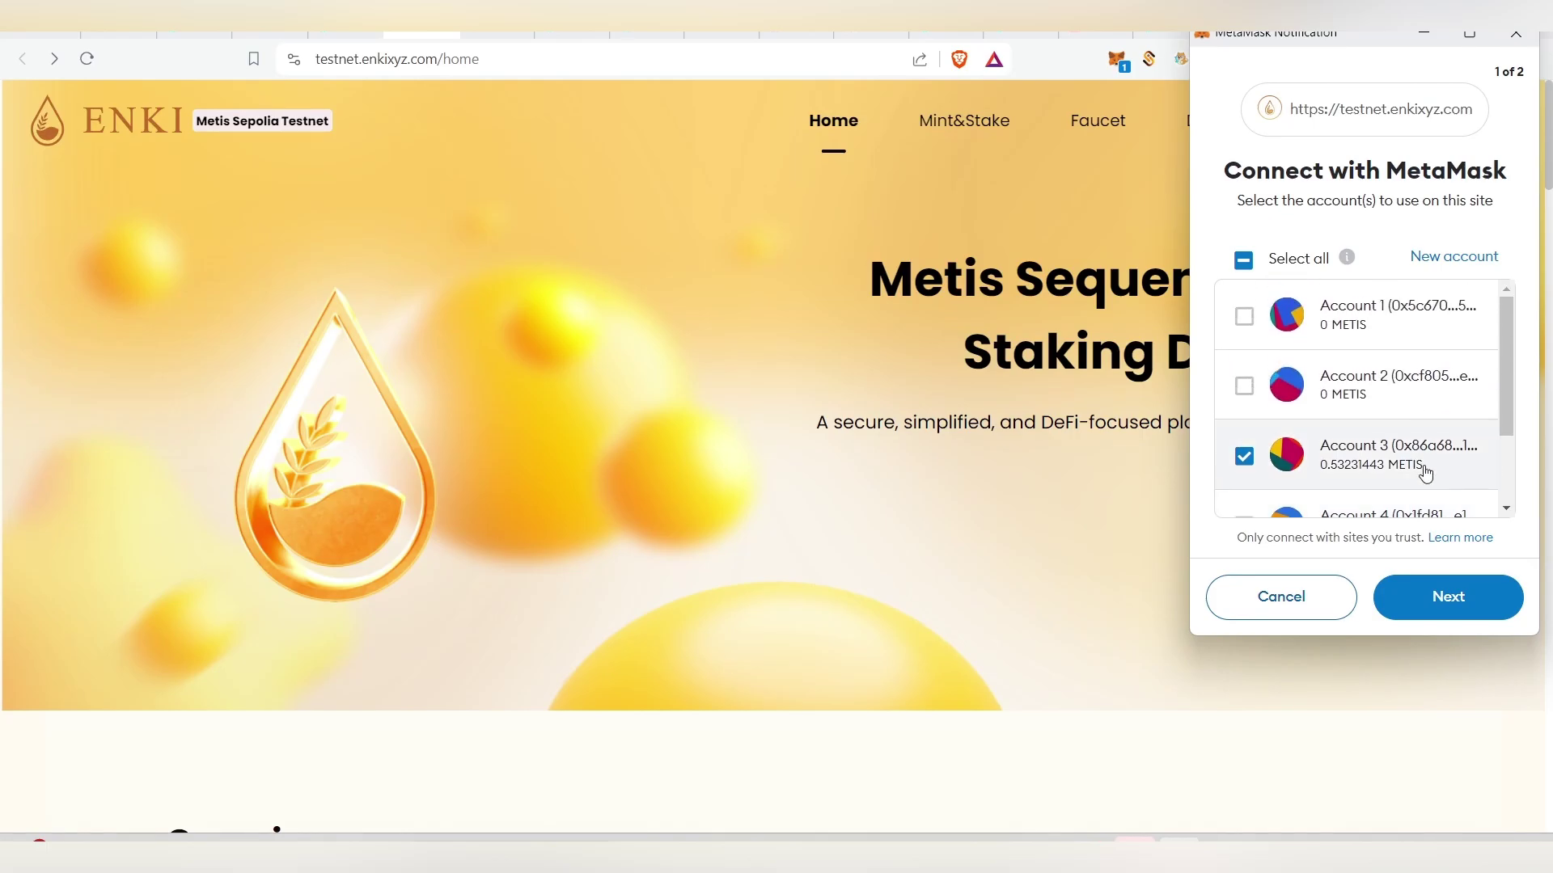
{"action": "left_click", "coordinate": [1448, 598]}
{"action": "left_click", "coordinate": [1447, 598]}
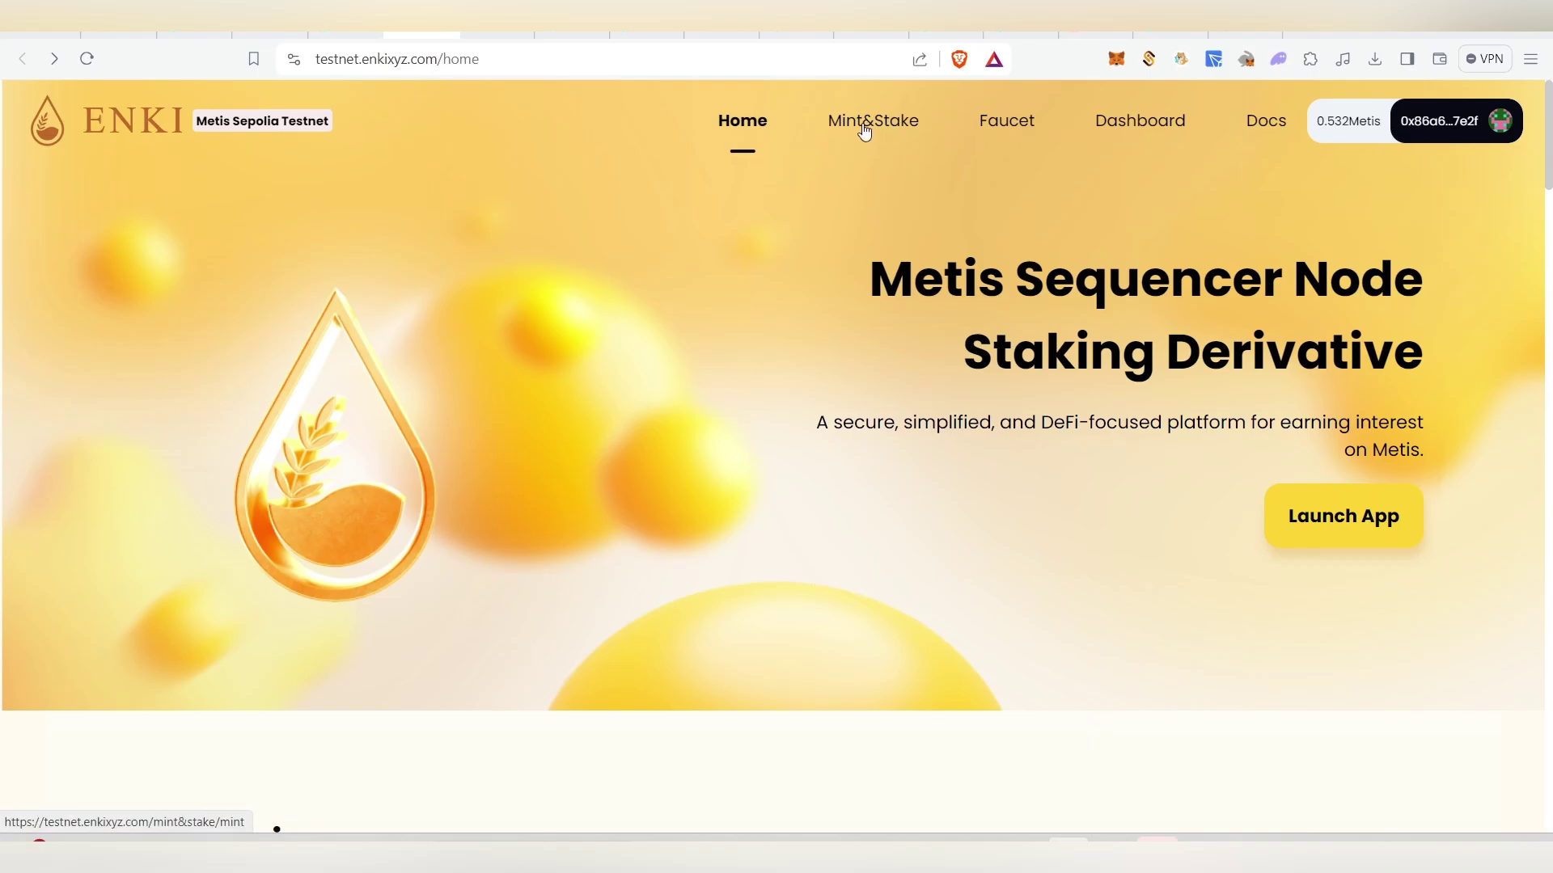
Open ENKI's eMetis minting page and set the METIS amount to 0.01
{"action": "left_click", "coordinate": [893, 125]}
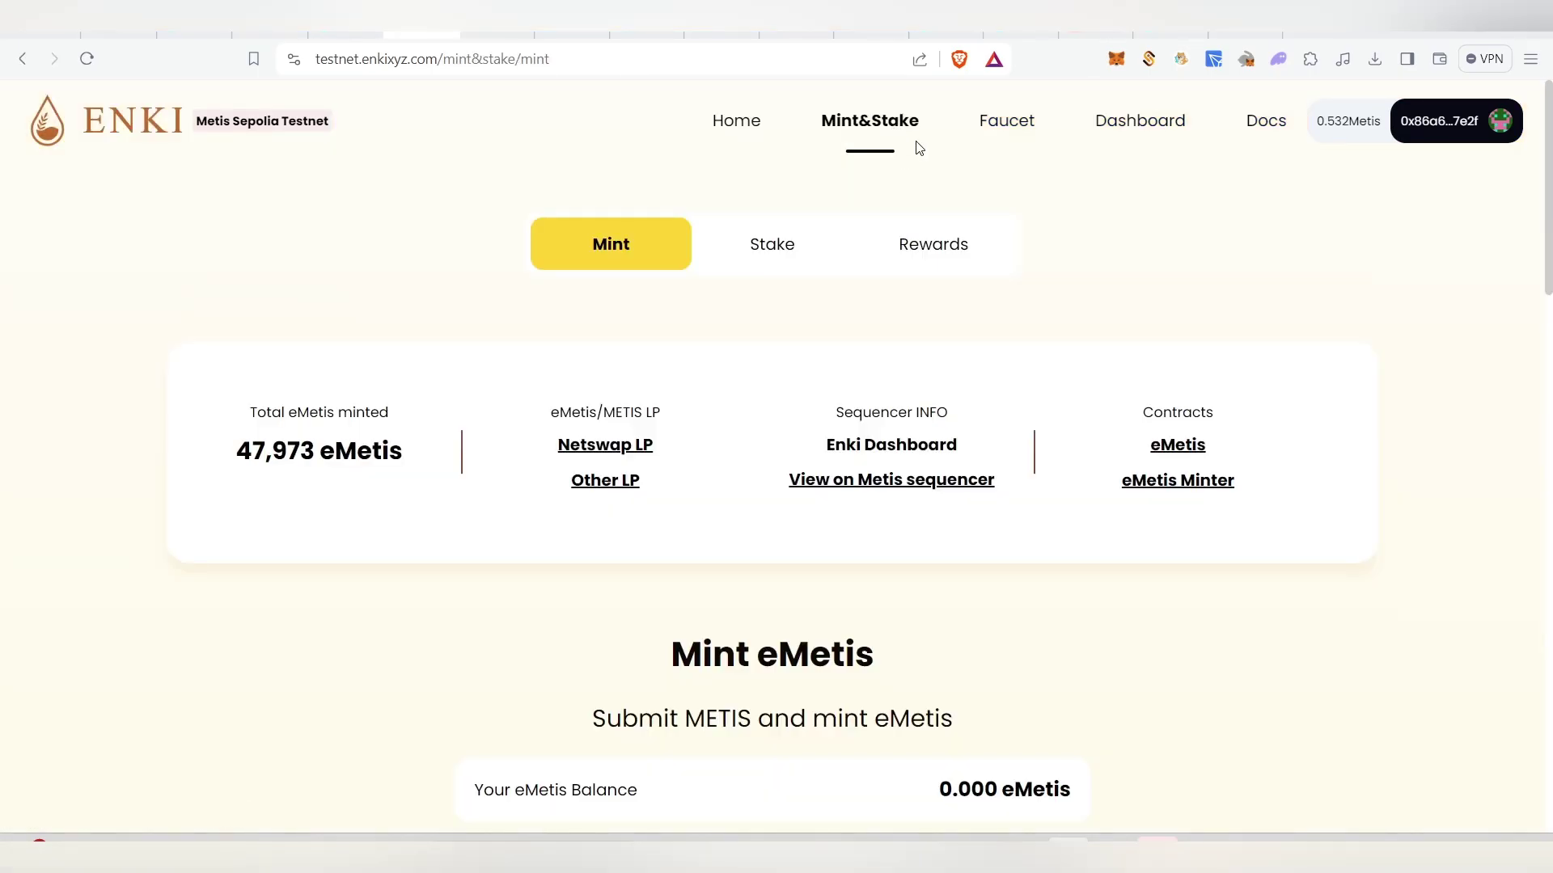
{"action": "scroll", "coordinate": [846, 264], "scroll_direction": "down", "scroll_amount": 3}
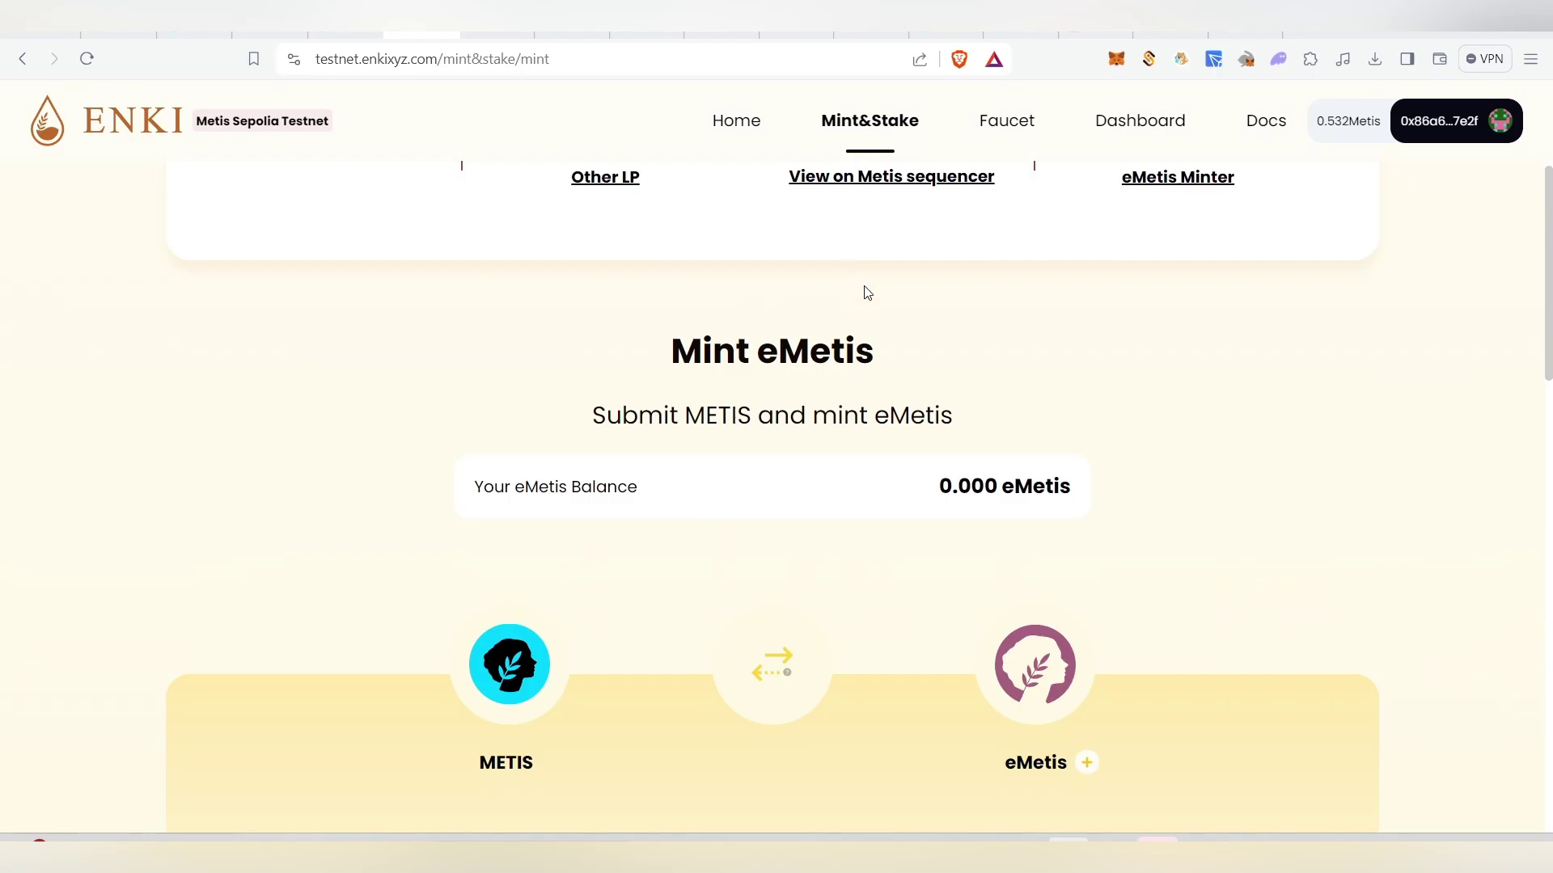
{"action": "scroll", "coordinate": [867, 293], "scroll_direction": "up", "scroll_amount": 3}
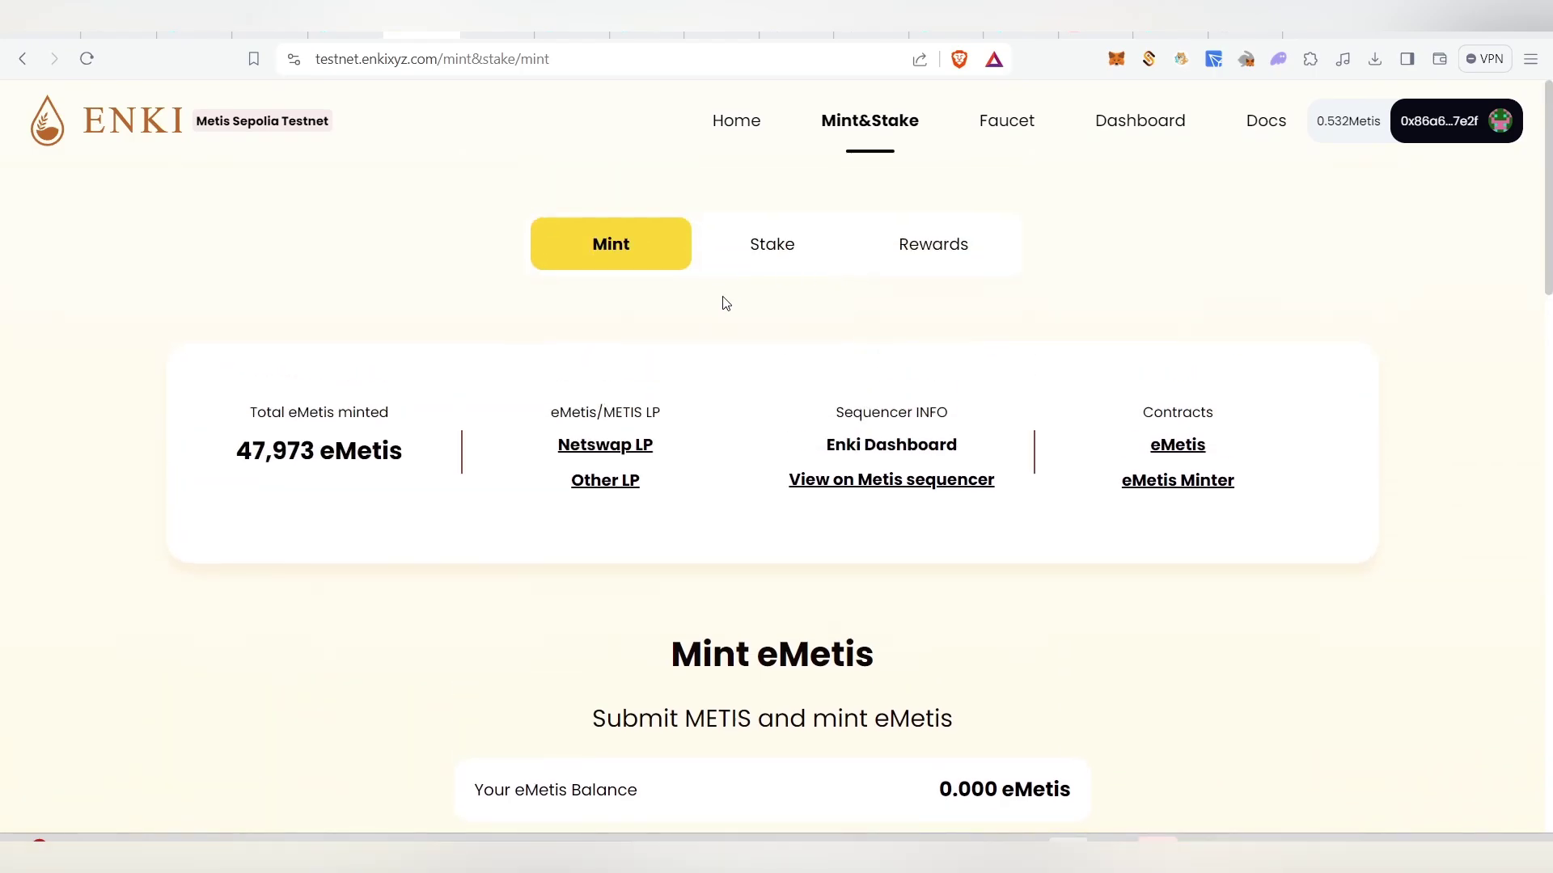
{"action": "scroll", "coordinate": [788, 315], "scroll_direction": "down", "scroll_amount": 4}
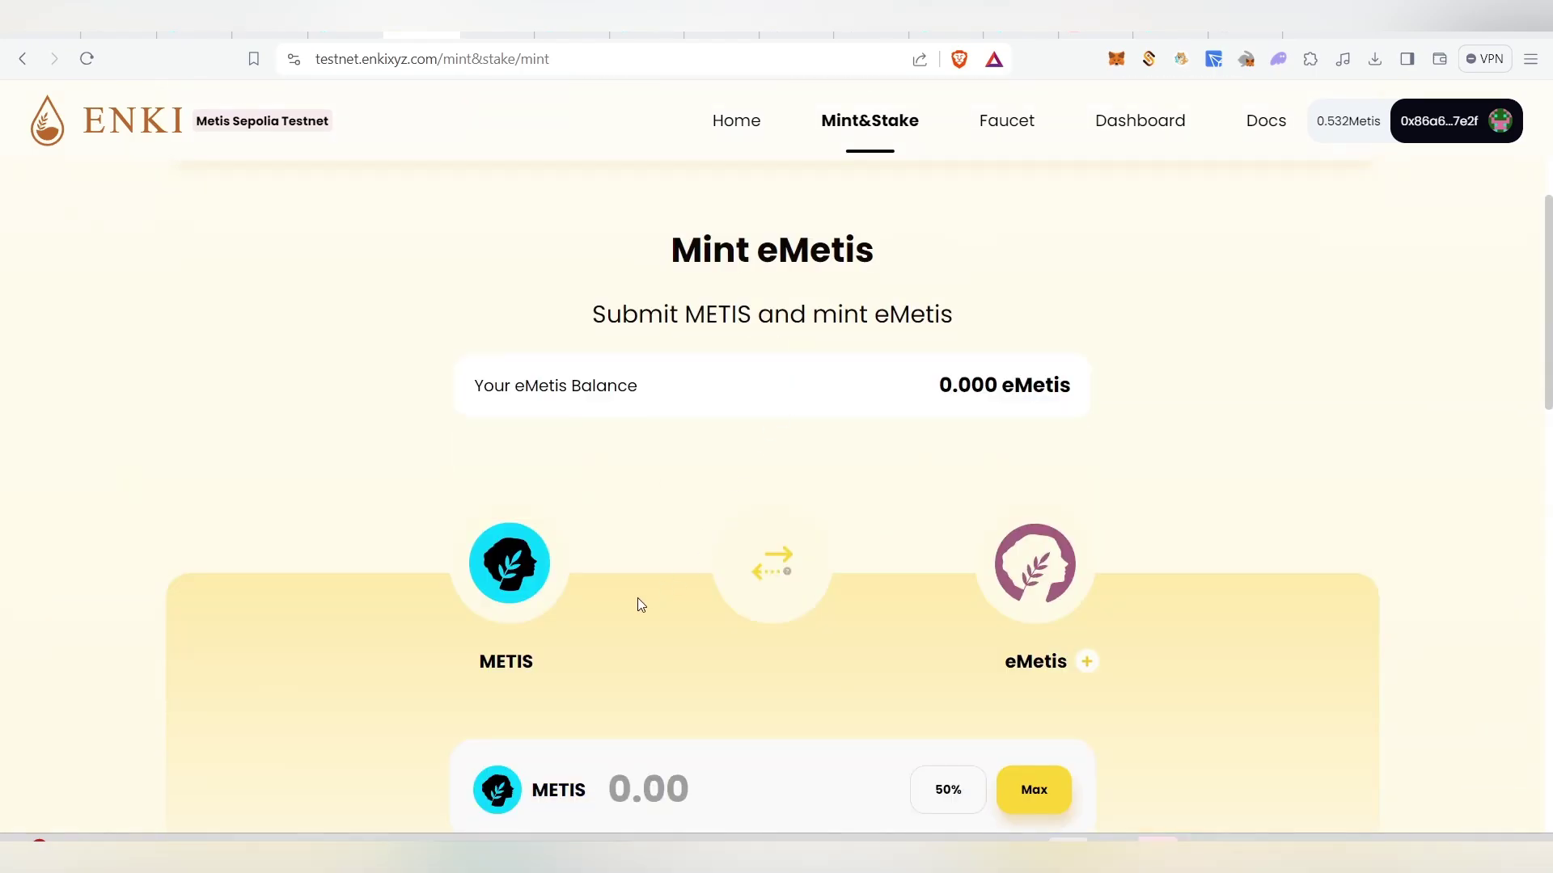
{"action": "scroll", "coordinate": [647, 610], "scroll_direction": "down", "scroll_amount": 2}
{"action": "left_click", "coordinate": [879, 589]}
{"action": "type", "text": "0"}
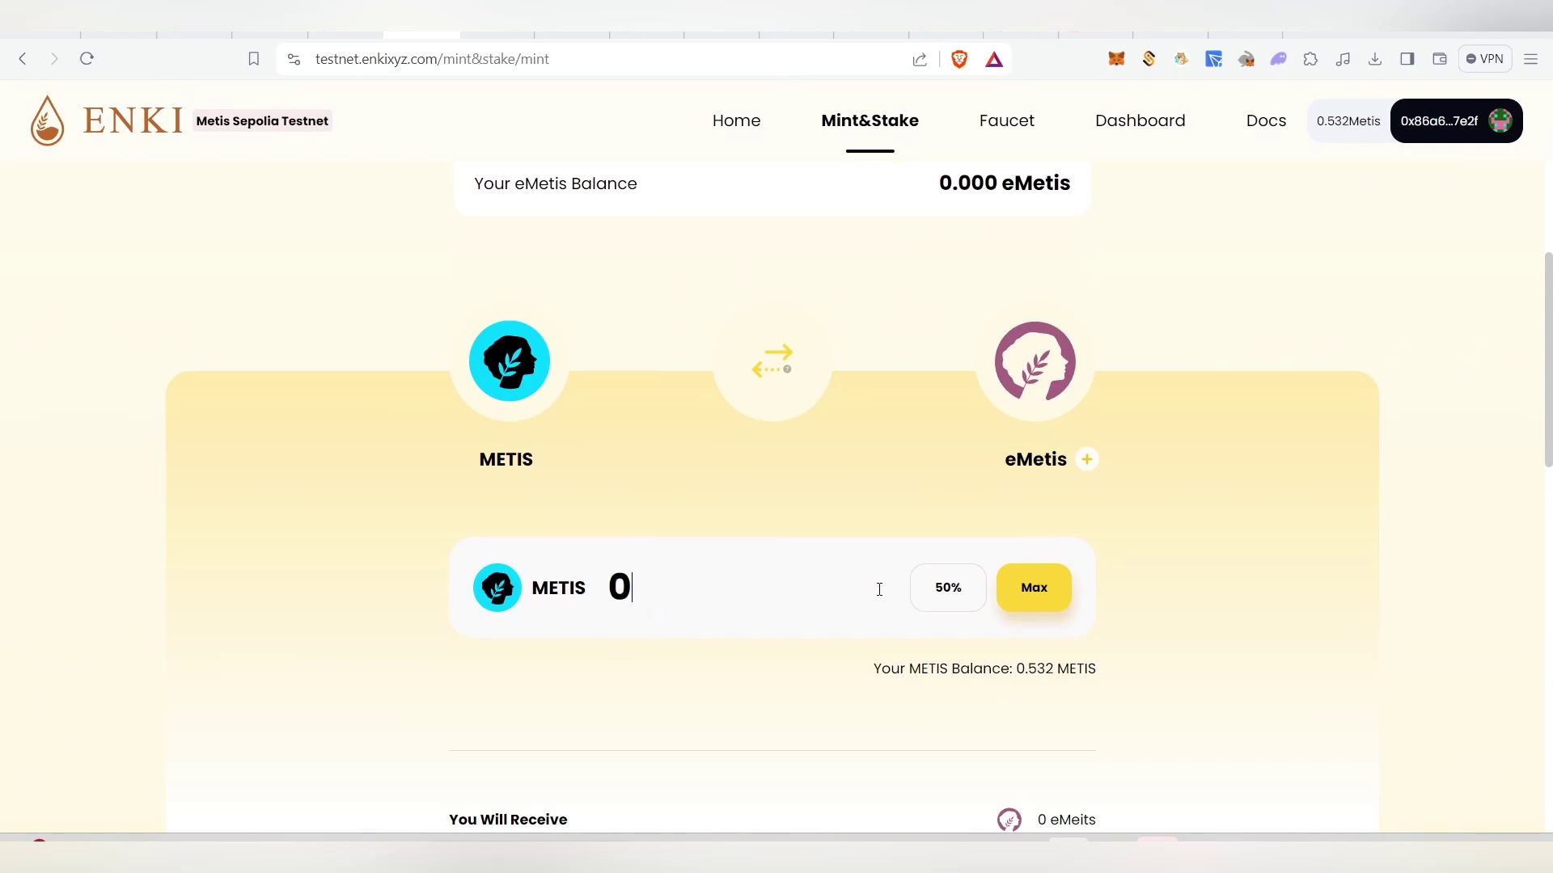
{"action": "type", "text": ".01"}
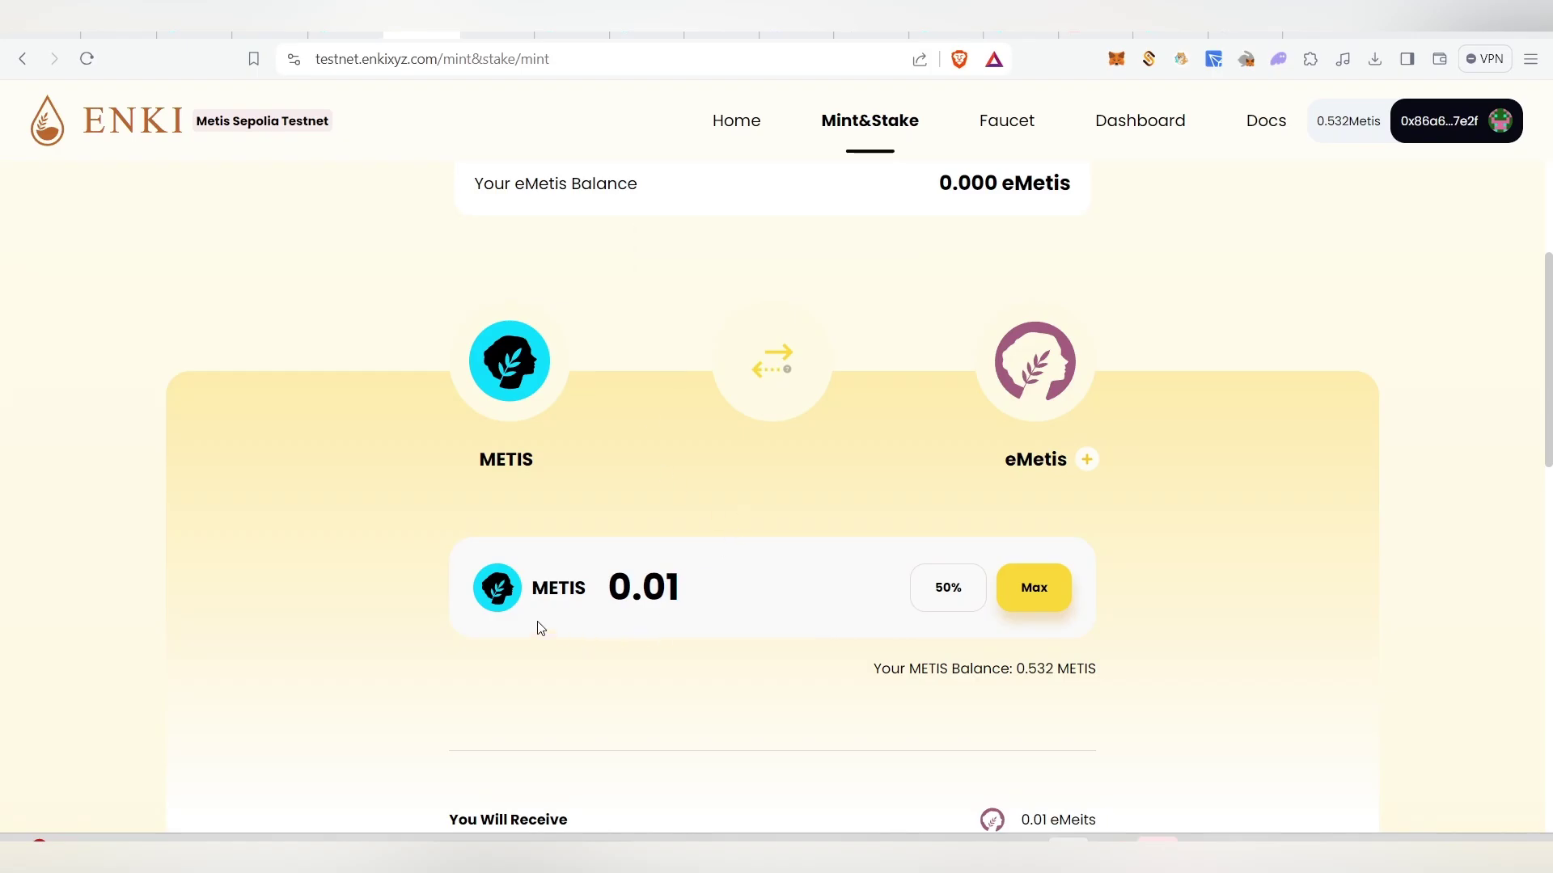
Approve a Metis spending cap of 0.532314434006284907 for ENKI in MetaMask and close the submission dialog
{"action": "scroll", "coordinate": [1168, 668], "scroll_direction": "down", "scroll_amount": 2}
{"action": "scroll", "coordinate": [632, 484], "scroll_direction": "up", "scroll_amount": 1}
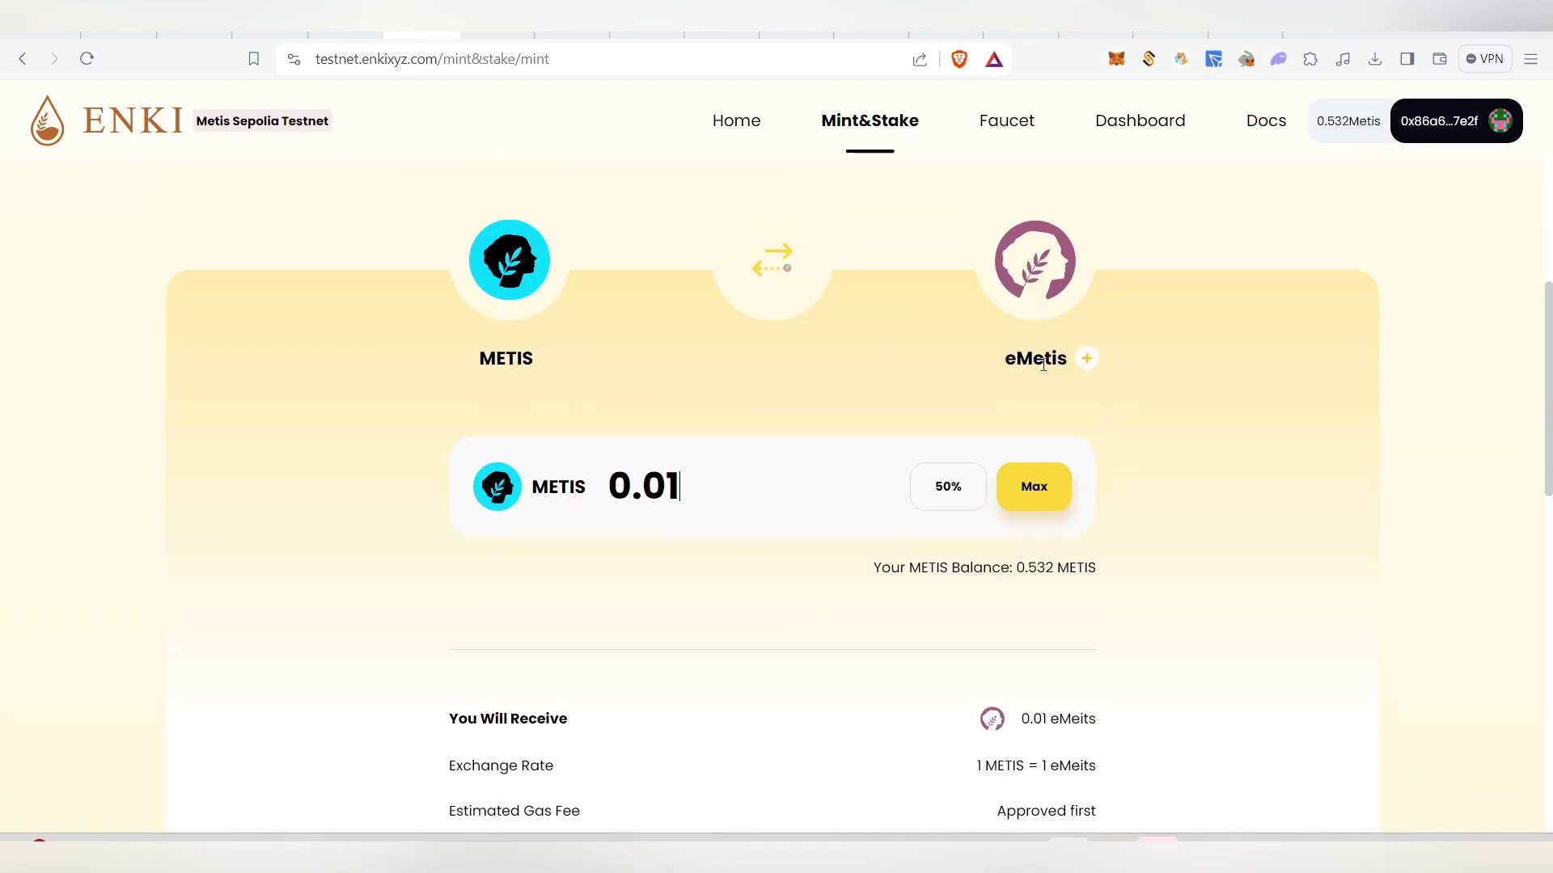
{"action": "scroll", "coordinate": [1143, 477], "scroll_direction": "down", "scroll_amount": 3}
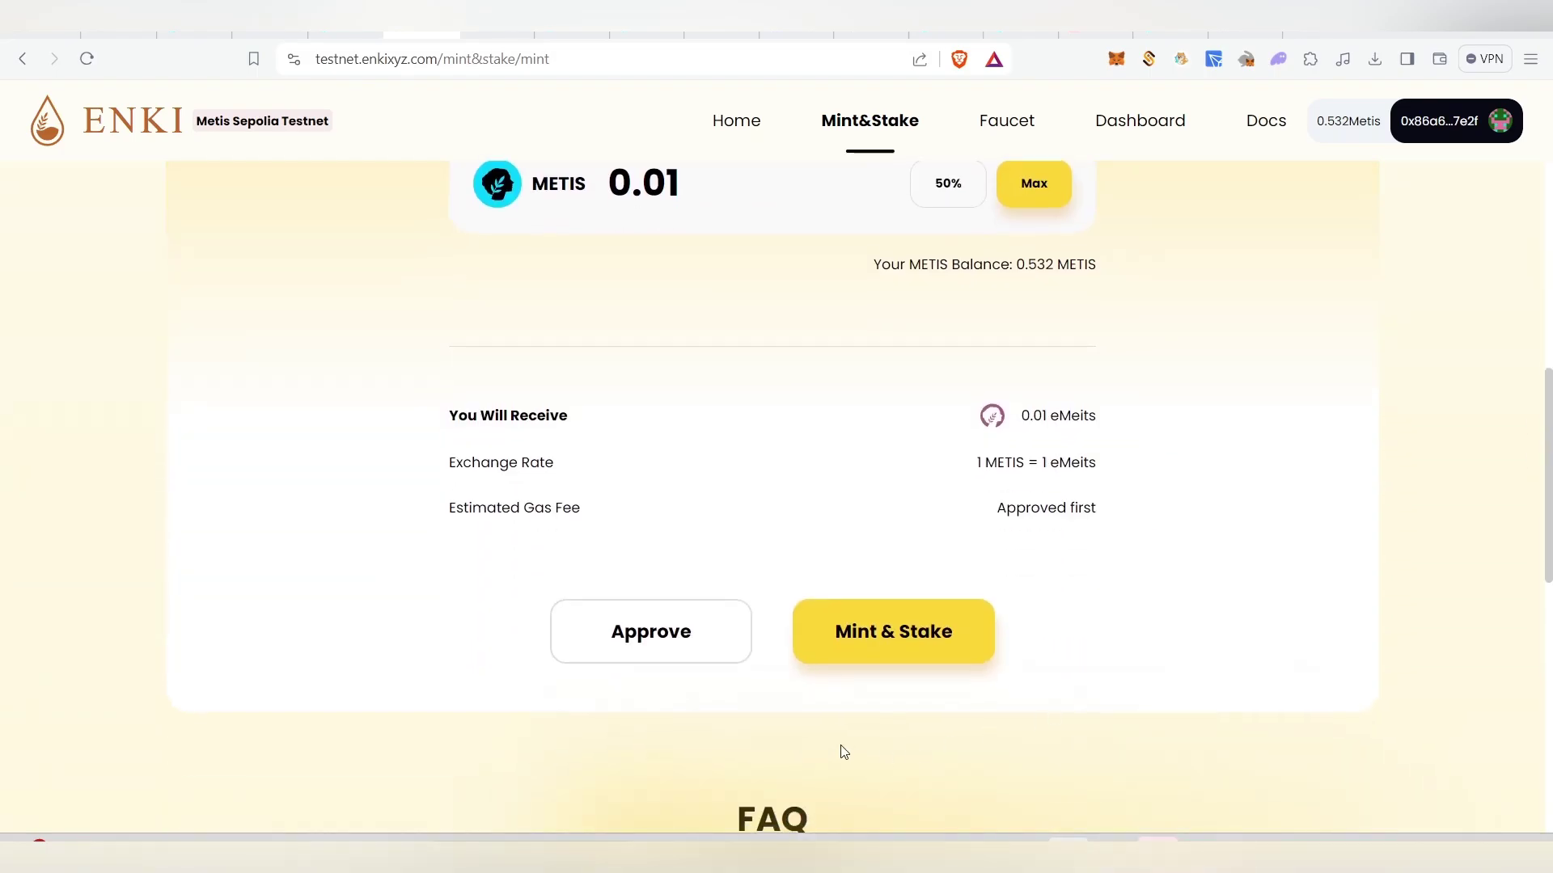
{"action": "left_click", "coordinate": [706, 632]}
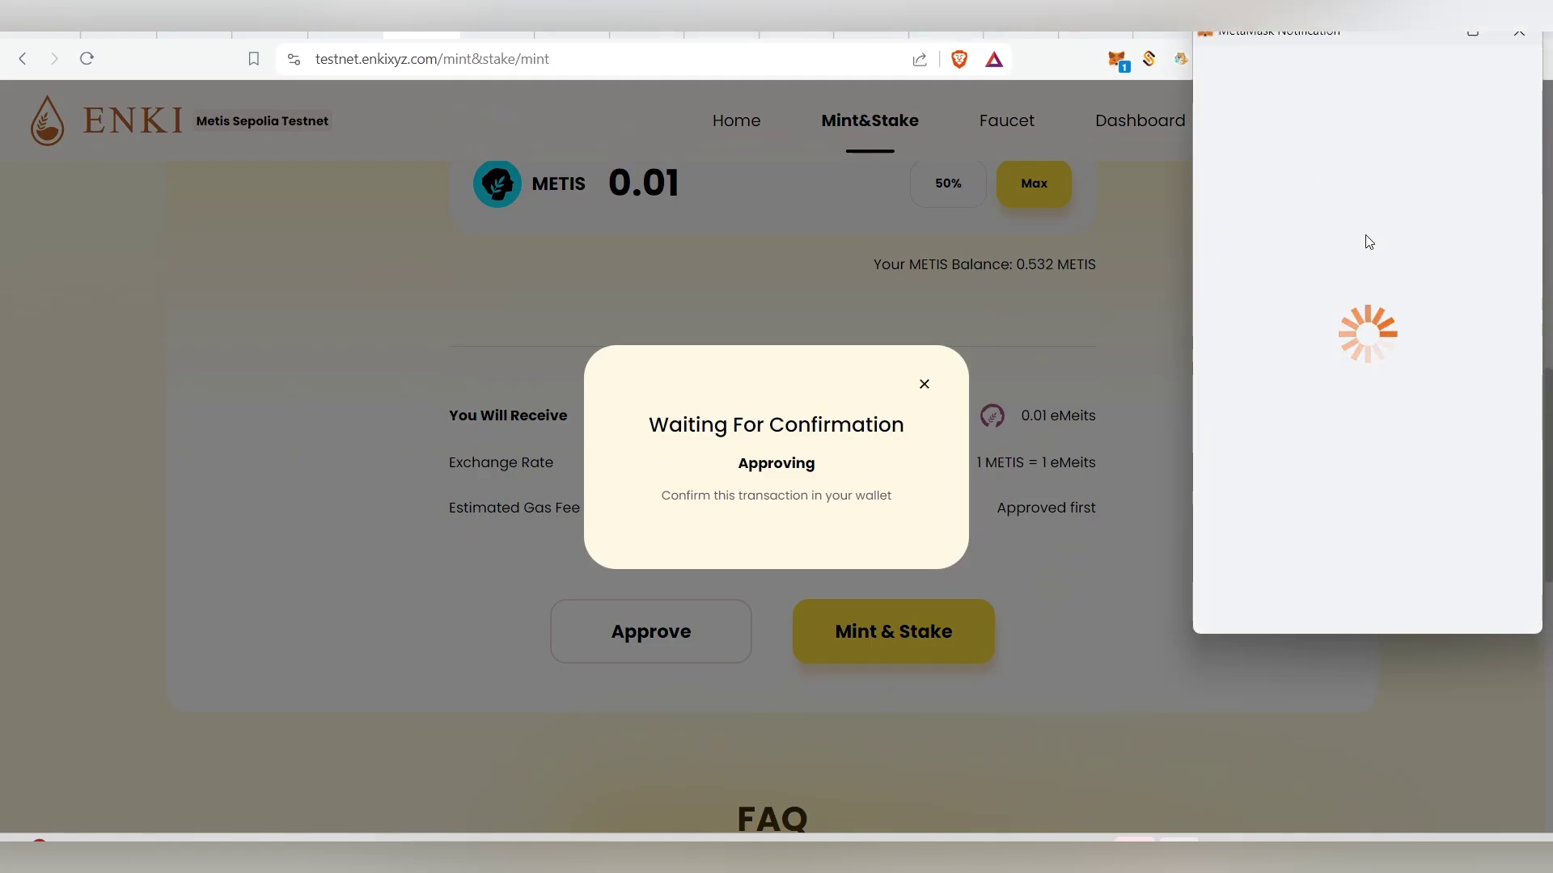
{"action": "scroll", "coordinate": [1453, 556], "scroll_direction": "down", "scroll_amount": 1}
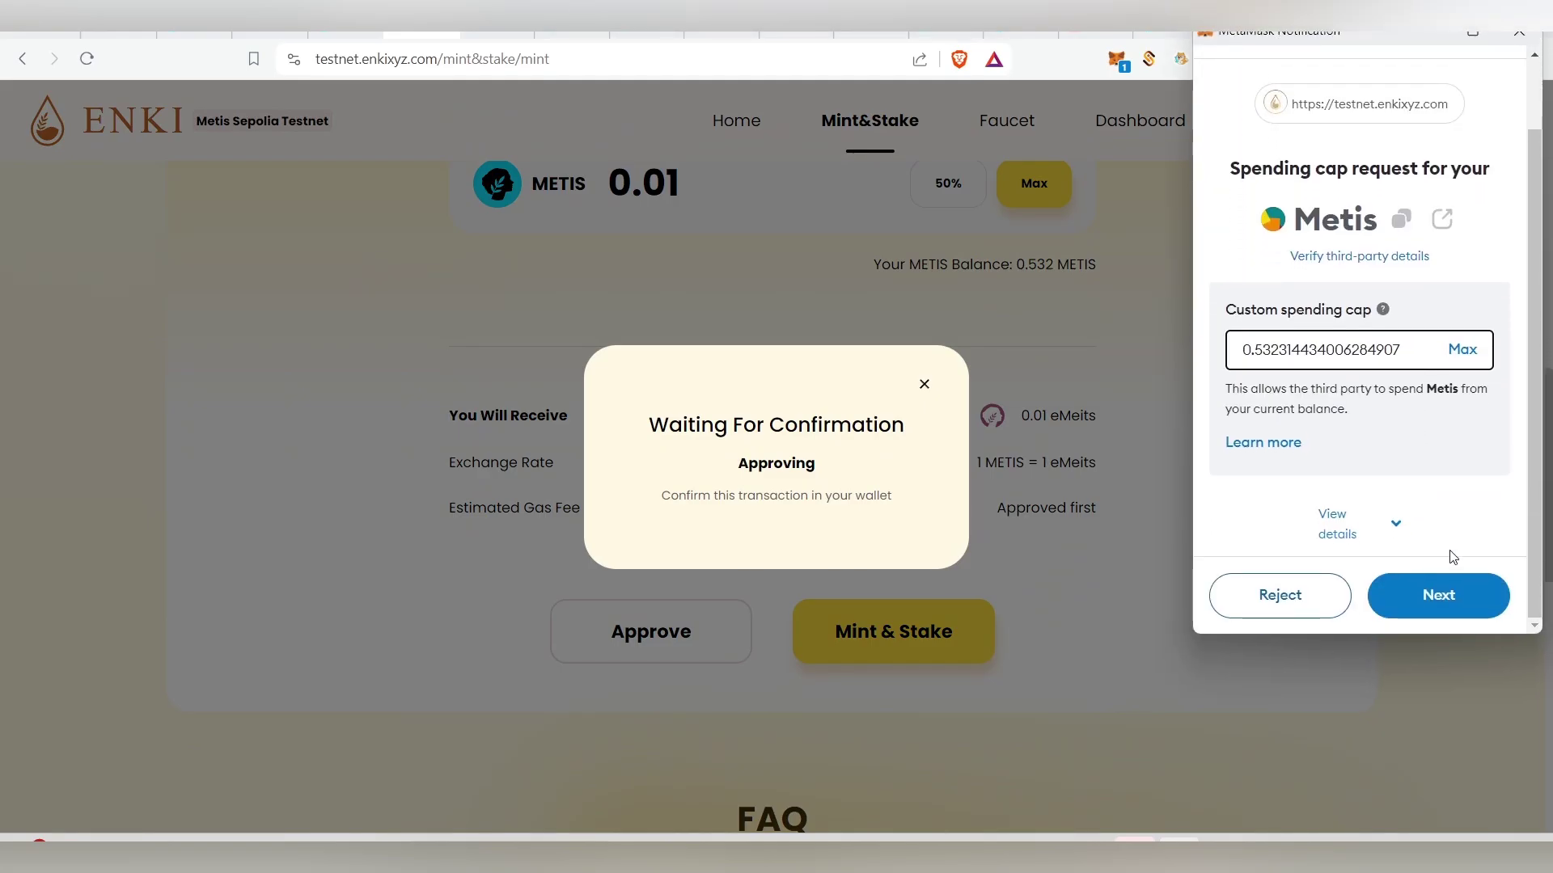
{"action": "left_click", "coordinate": [1469, 600]}
{"action": "left_click", "coordinate": [1468, 601]}
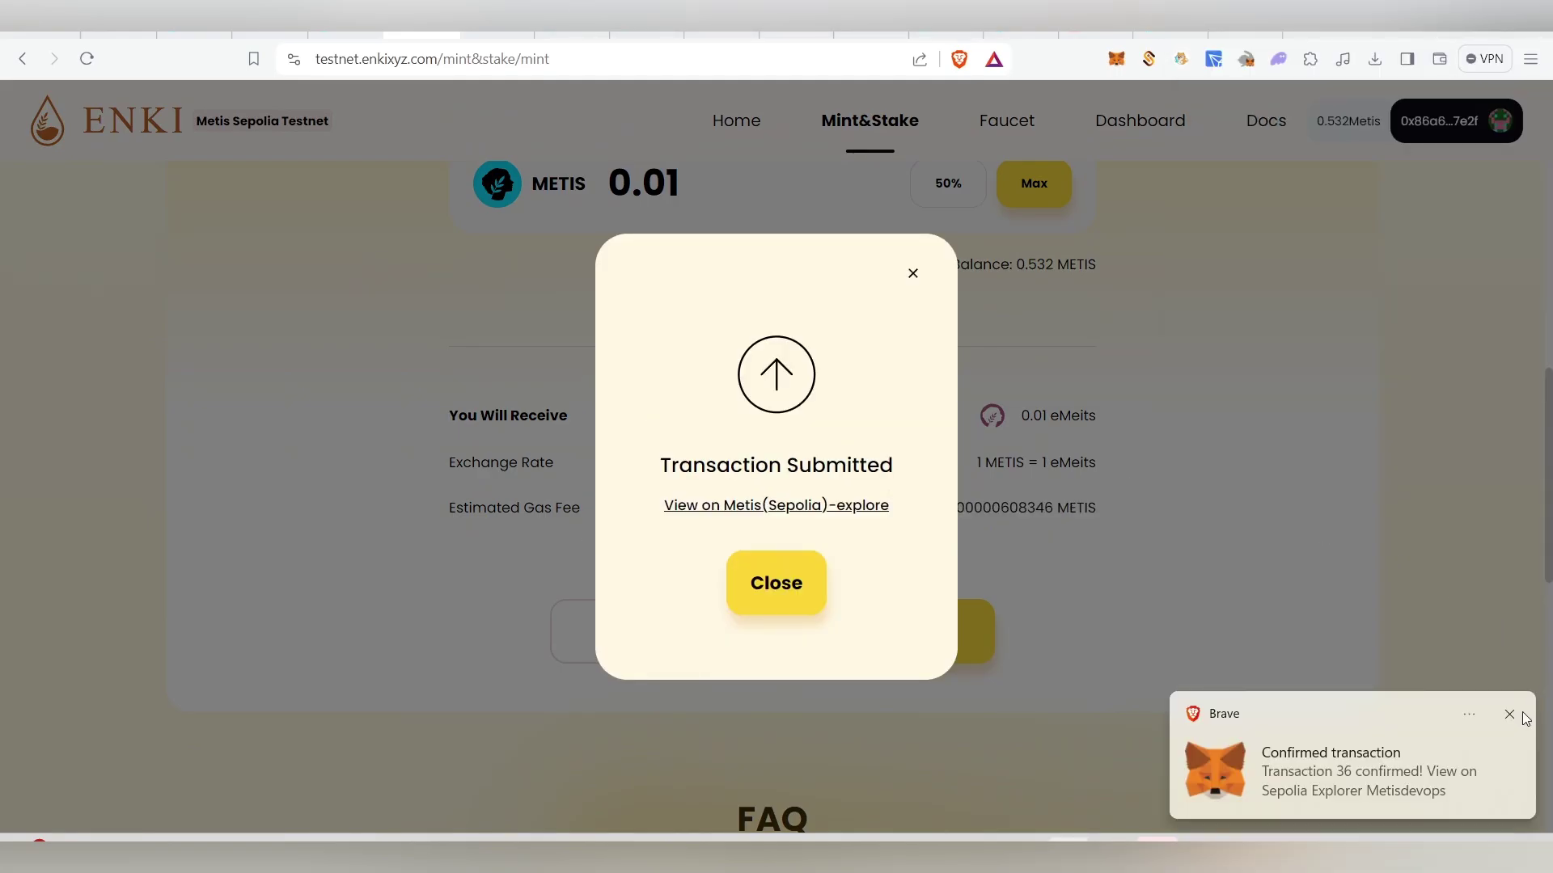
{"action": "left_click", "coordinate": [914, 275]}
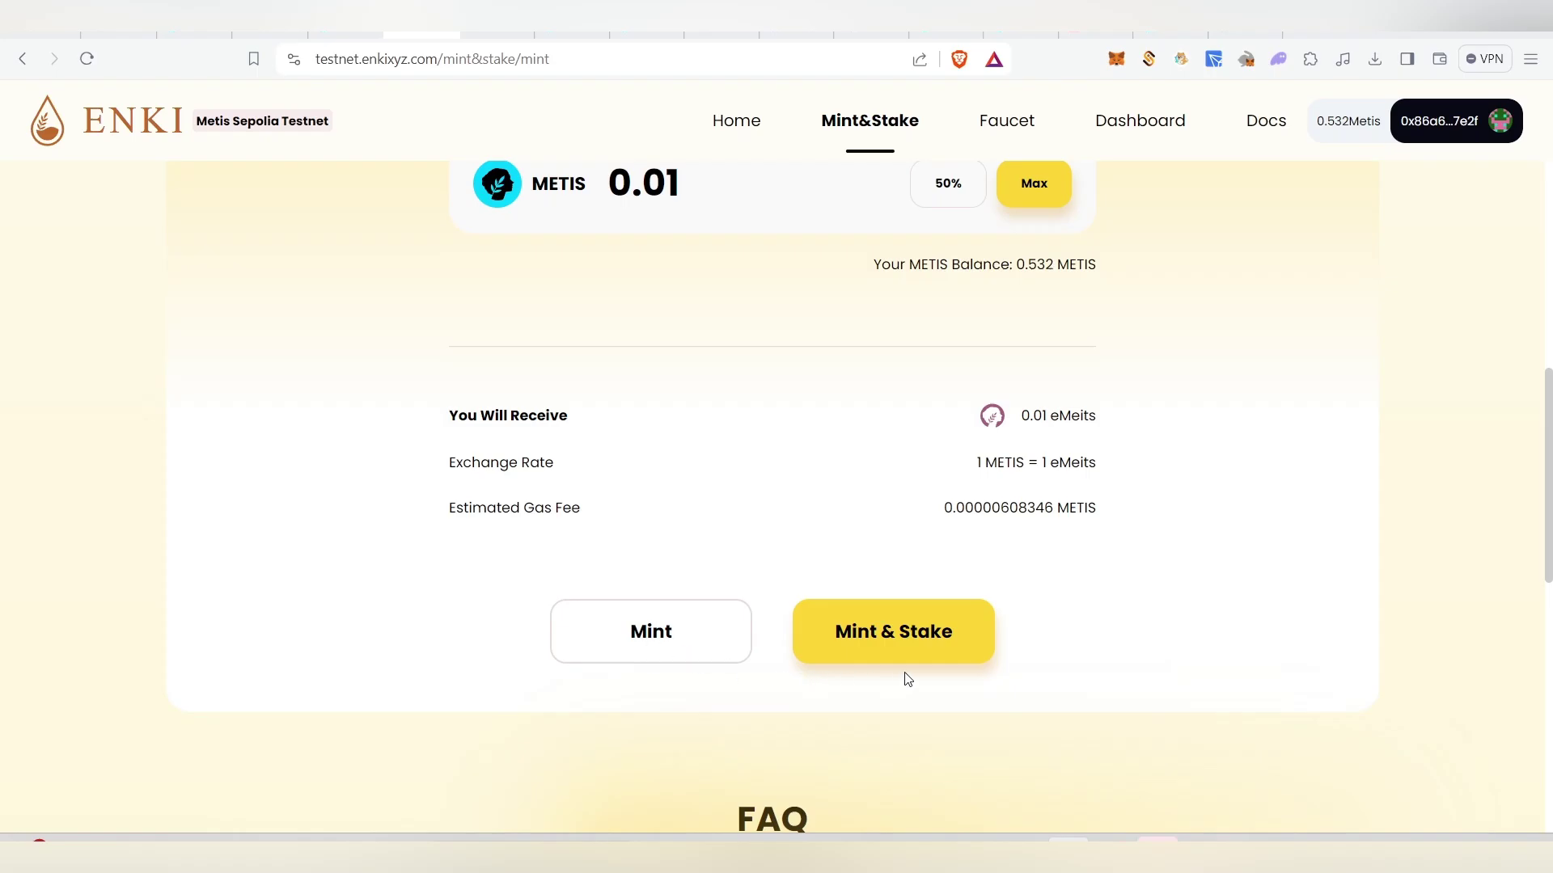
Start a combined mint and stake of 0.01 METIS and accept both acknowledgements about the 7-day bridging and the reward conversion
{"action": "left_click", "coordinate": [934, 651]}
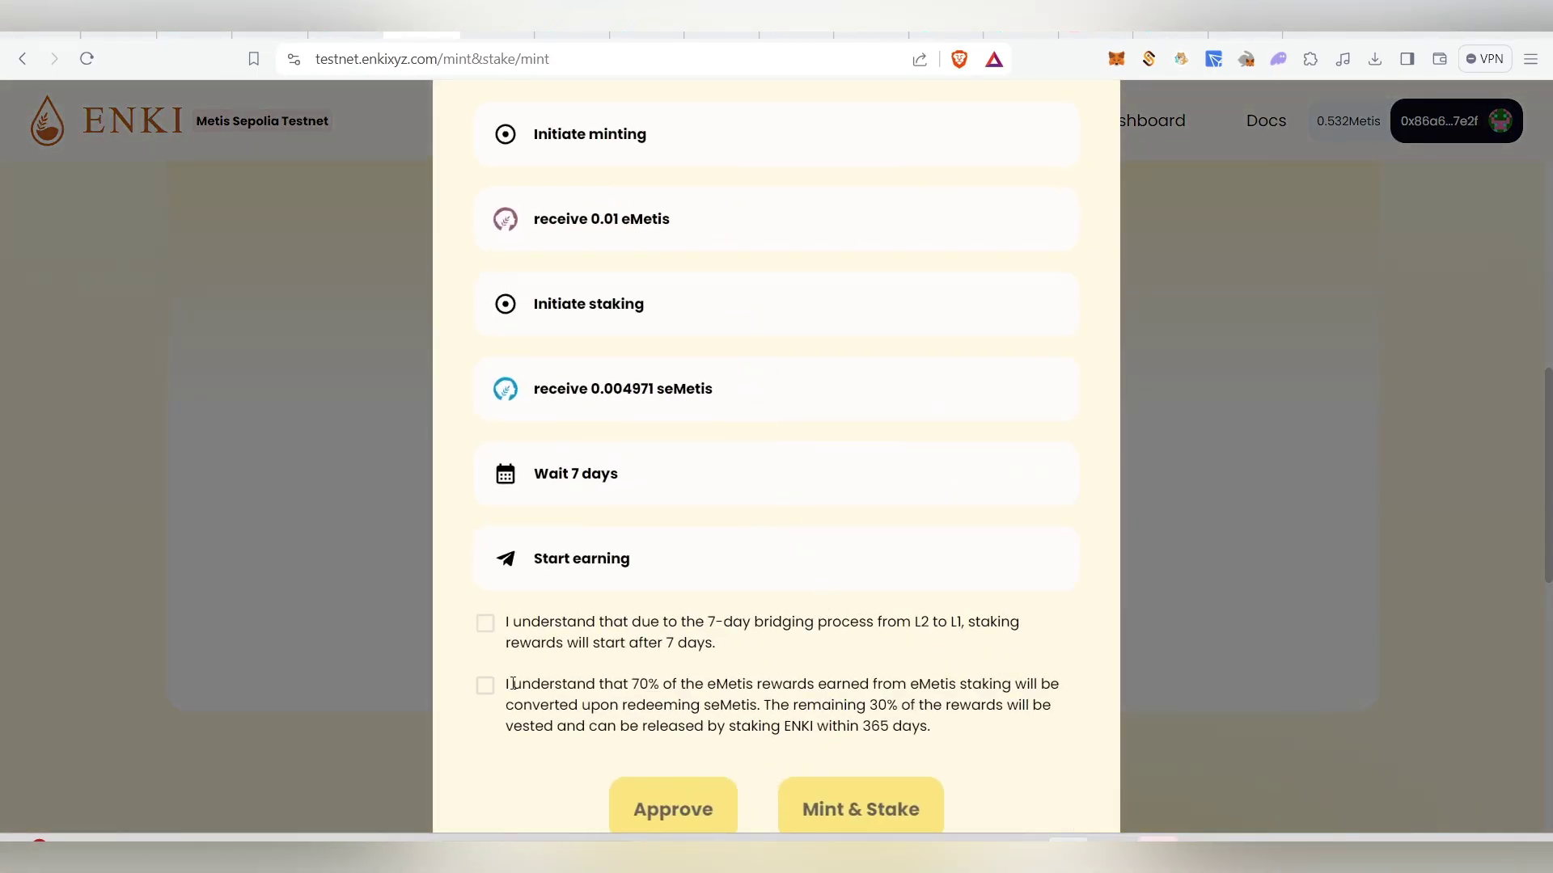
{"action": "left_click", "coordinate": [485, 625]}
{"action": "left_click", "coordinate": [485, 686]}
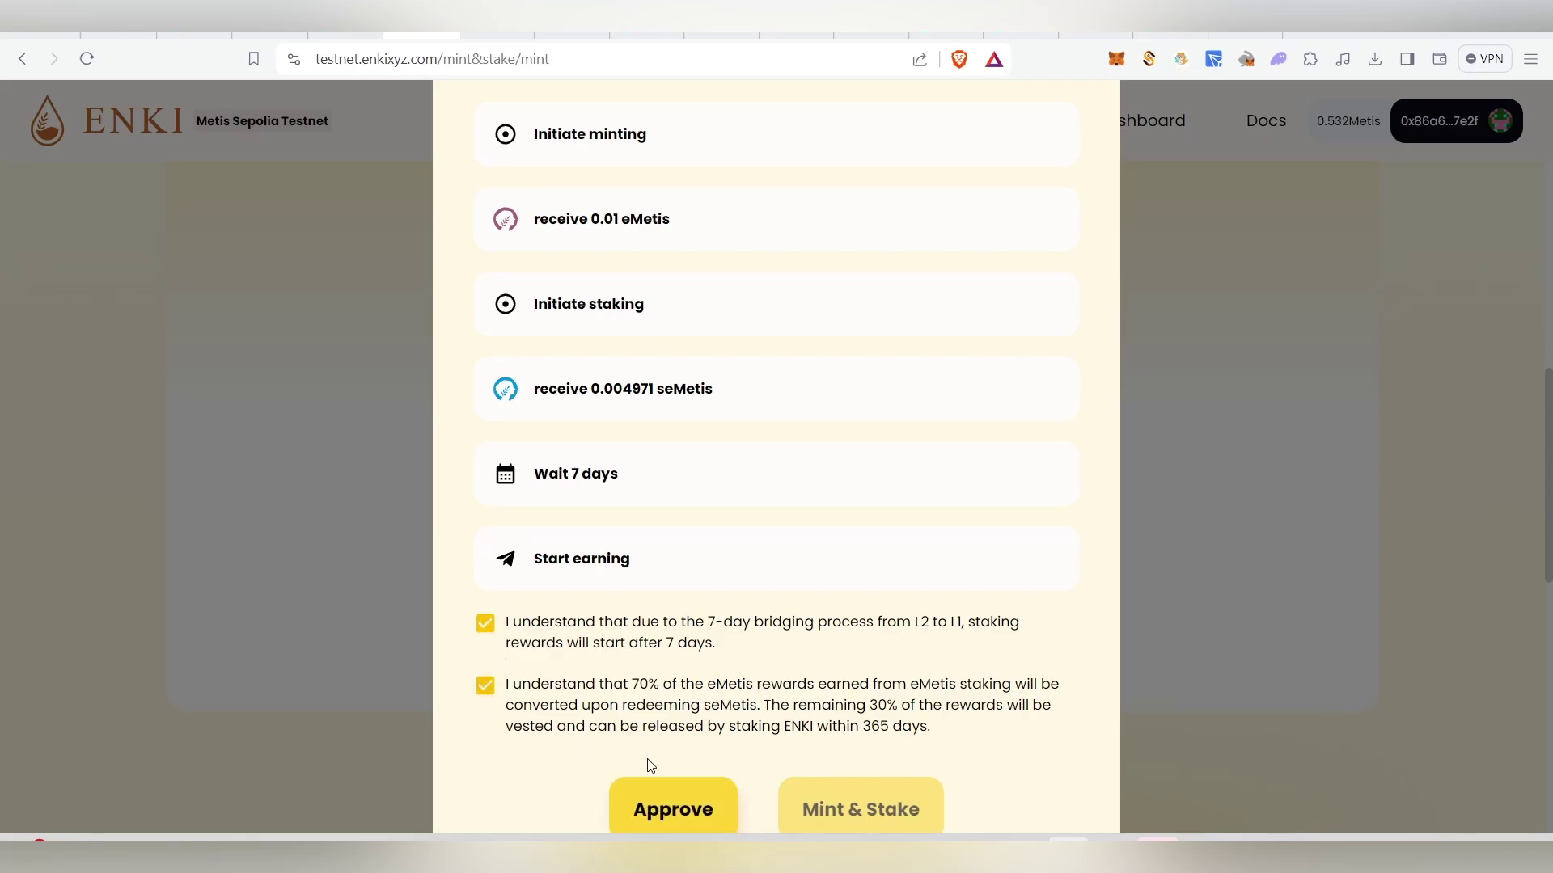
Approve a Metis spending cap of 0.532311658286284907 for the mint and stake in MetaMask and close the submission dialog
{"action": "left_click", "coordinate": [709, 804]}
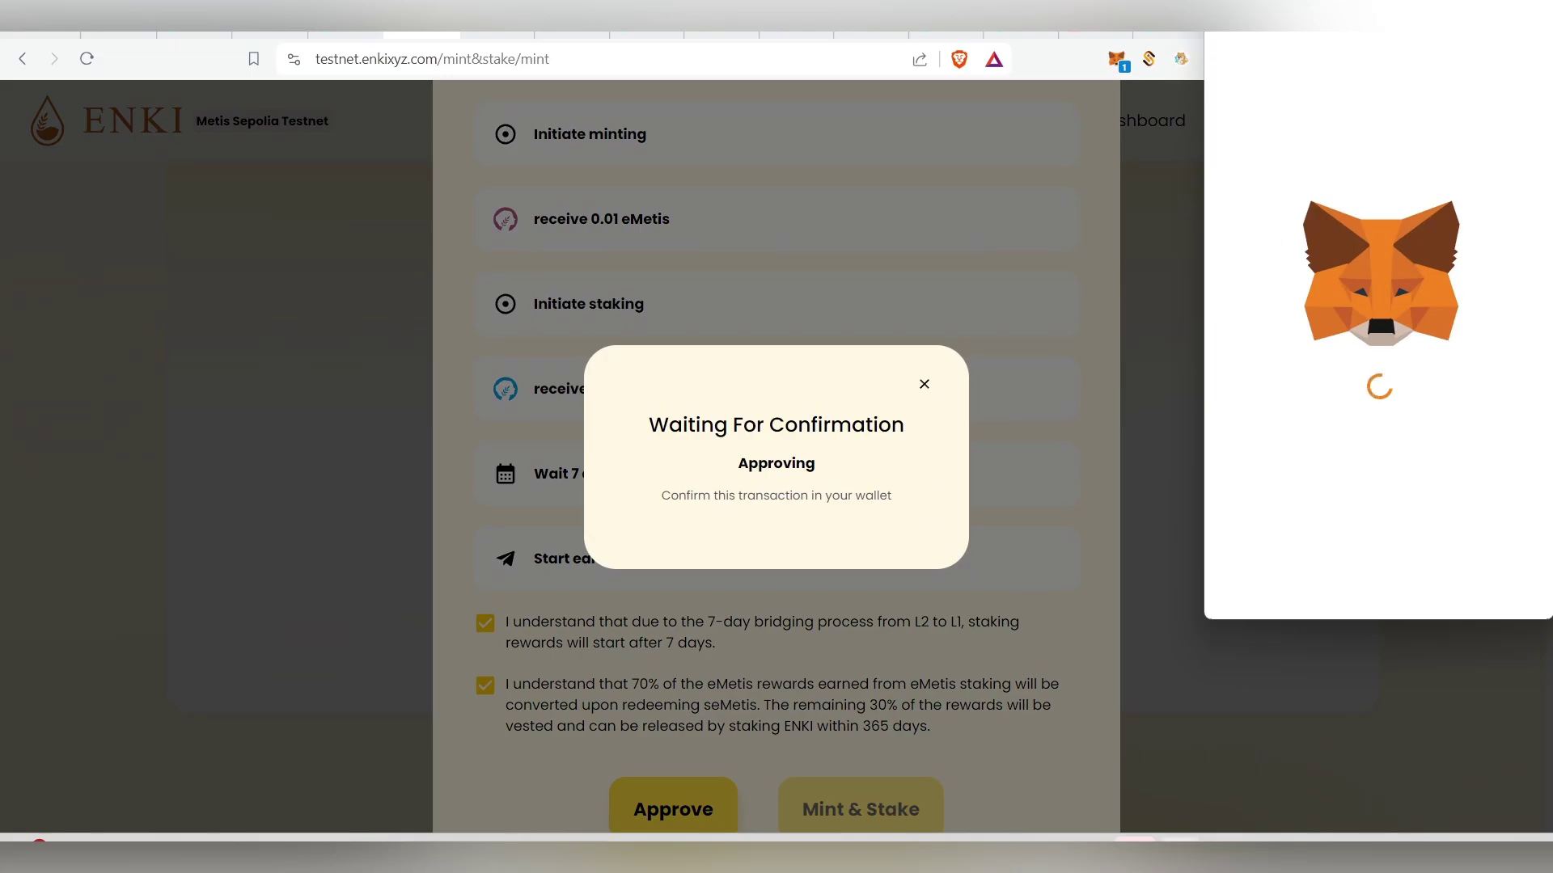
{"action": "scroll", "coordinate": [1447, 598], "scroll_direction": "down", "scroll_amount": 2}
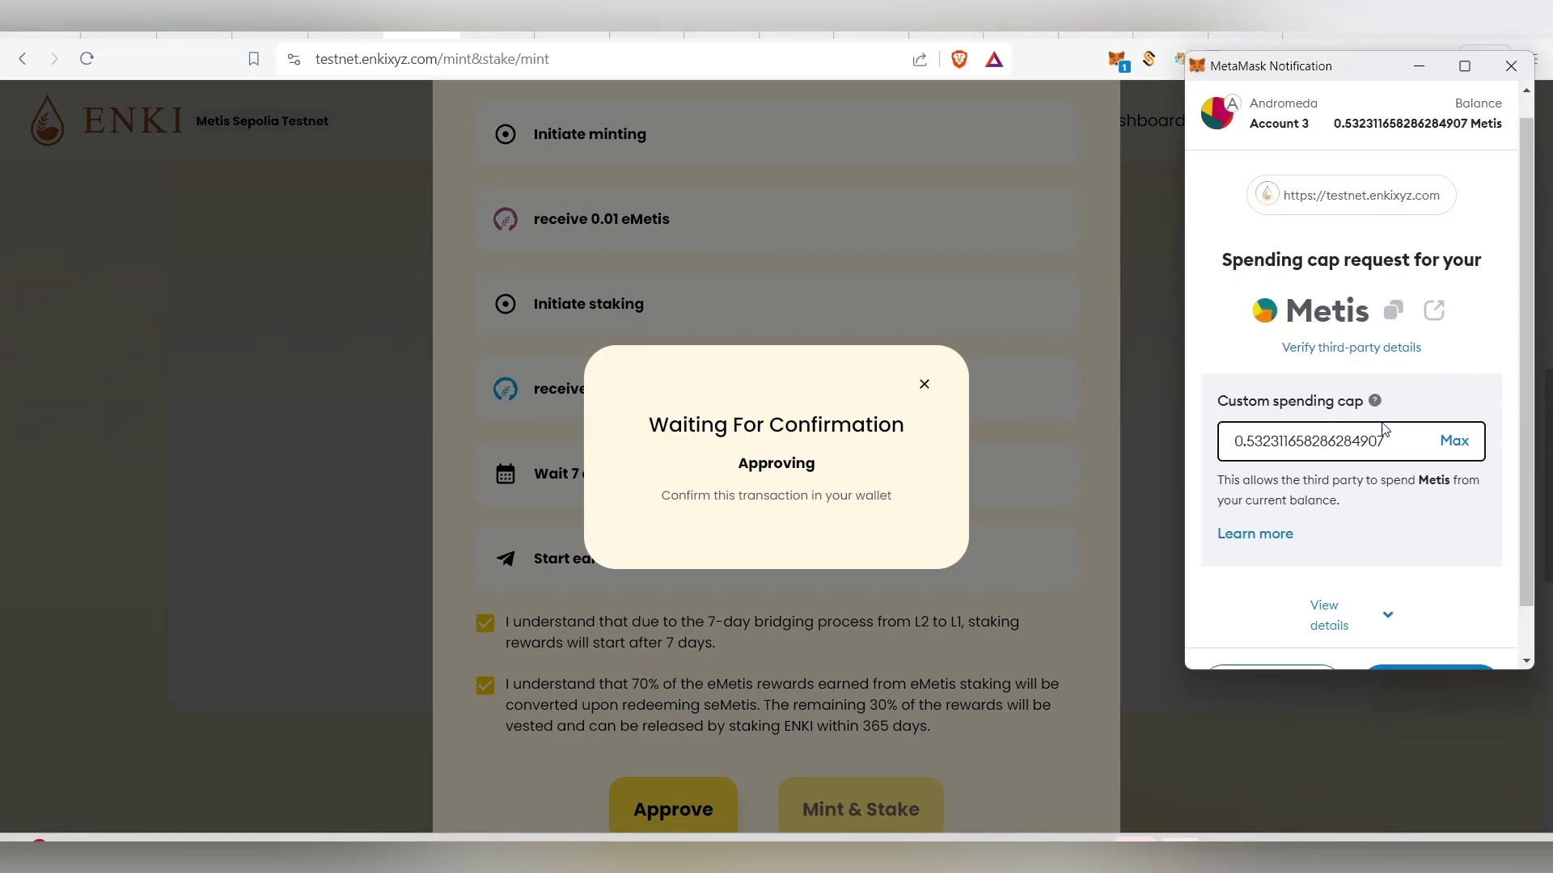
{"action": "left_click", "coordinate": [1446, 630]}
{"action": "left_click", "coordinate": [1444, 638]}
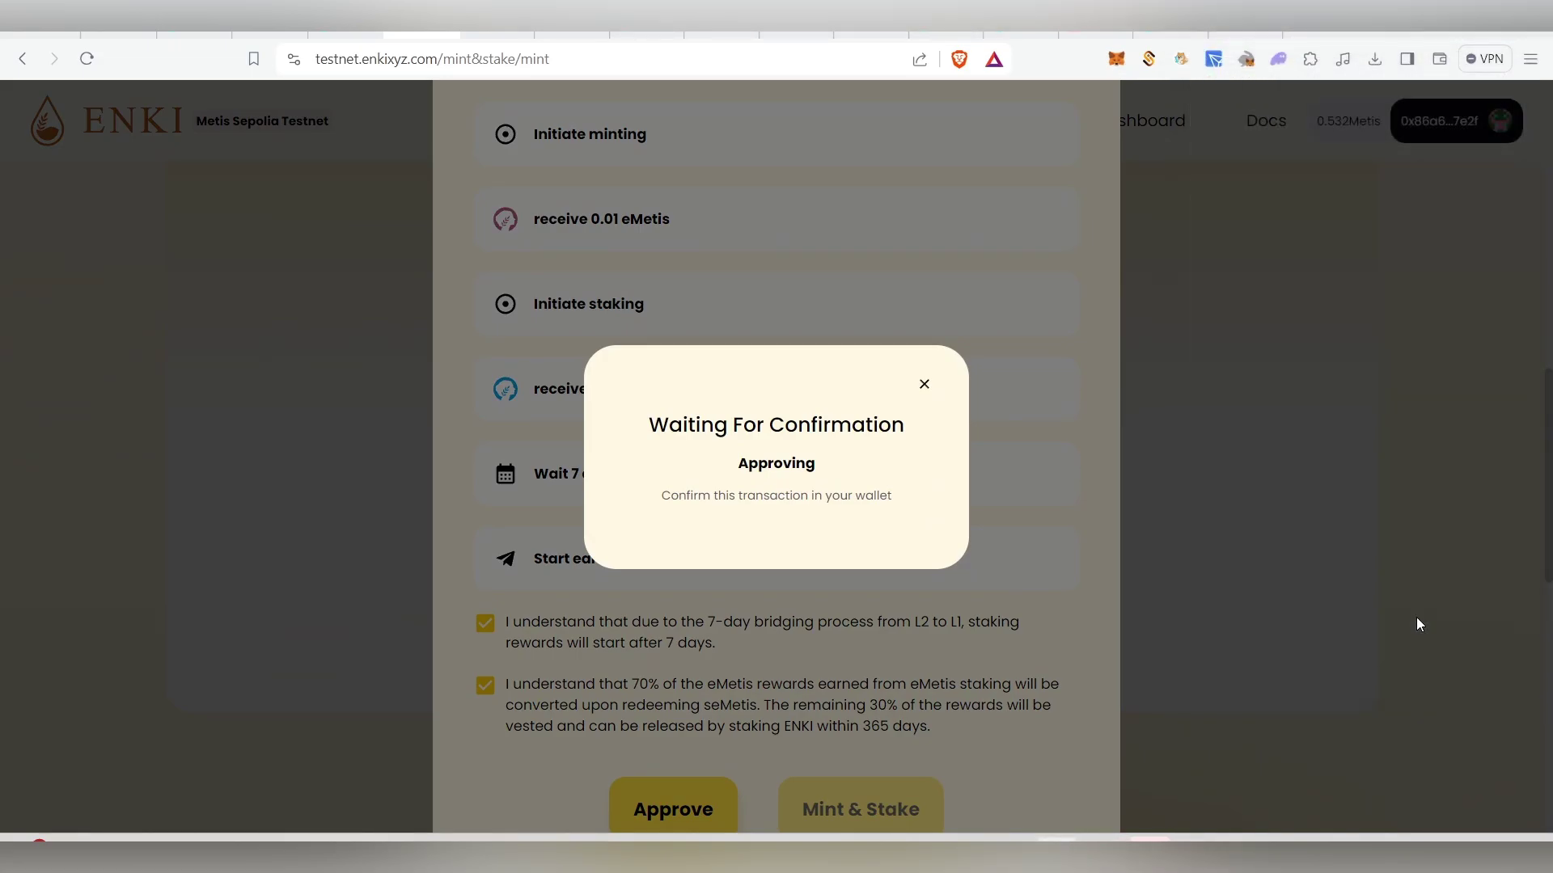
{"action": "left_click", "coordinate": [1510, 717]}
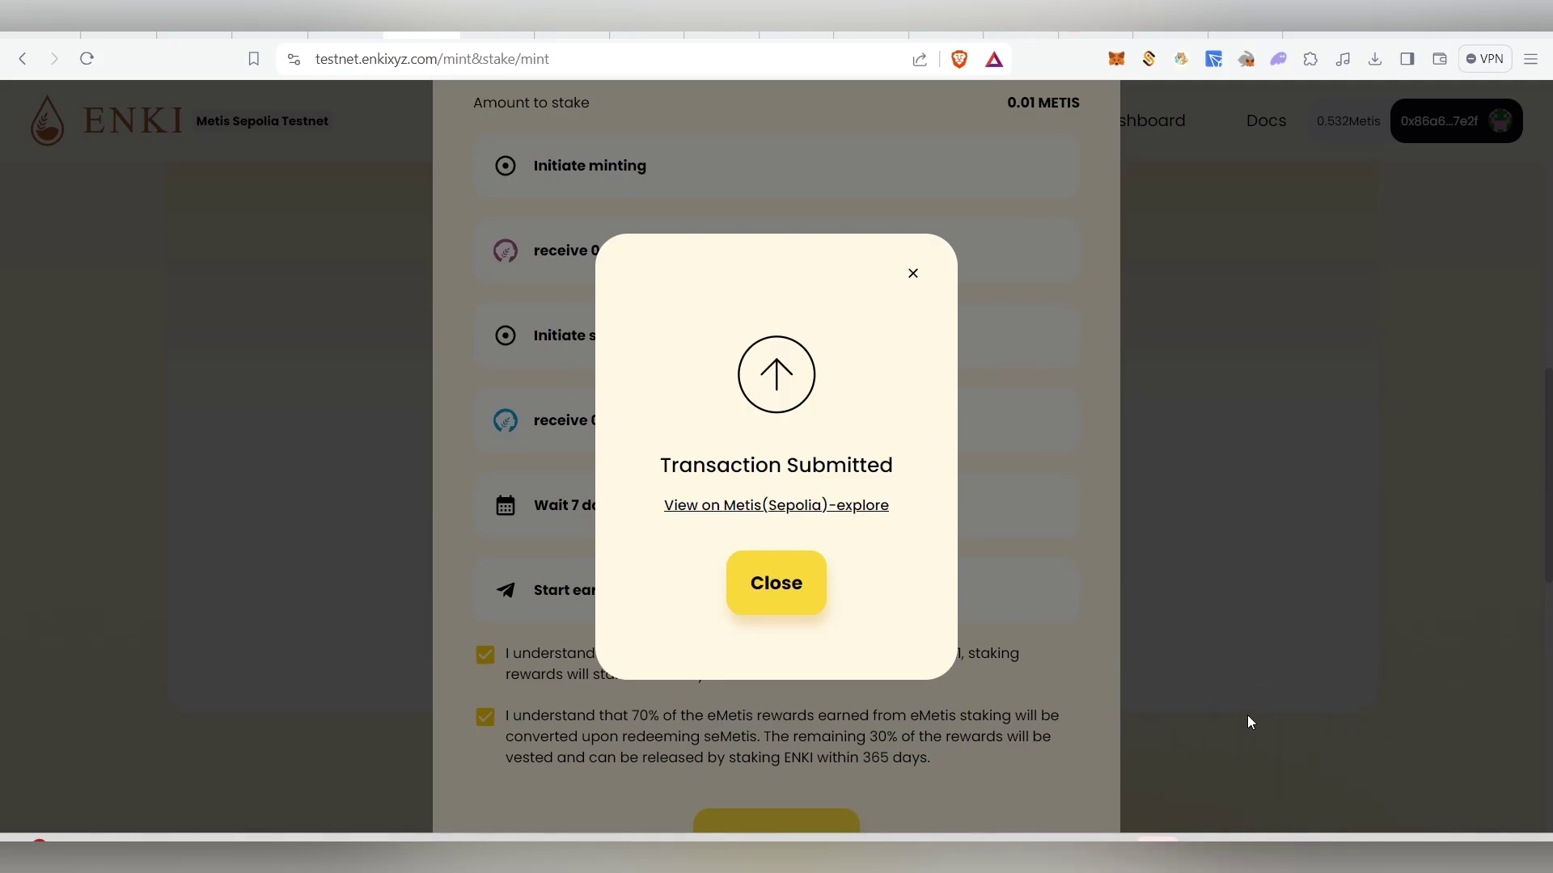
{"action": "left_click", "coordinate": [769, 593]}
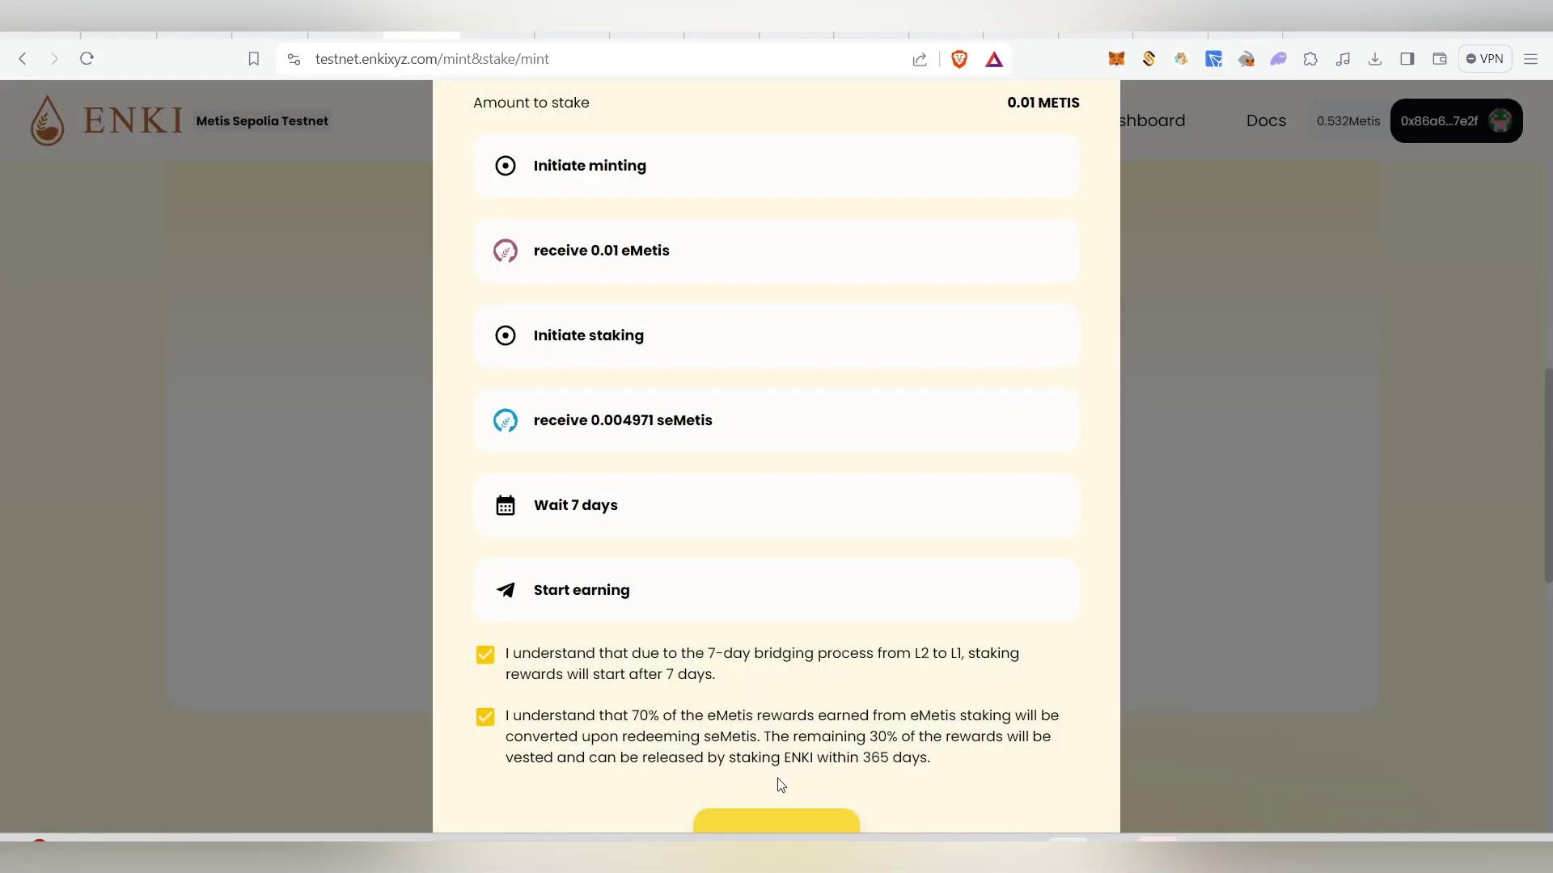
Mint and stake the 0.01 METIS, confirm the contract interaction in MetaMask, and close the submission dialog
{"action": "left_click", "coordinate": [791, 827]}
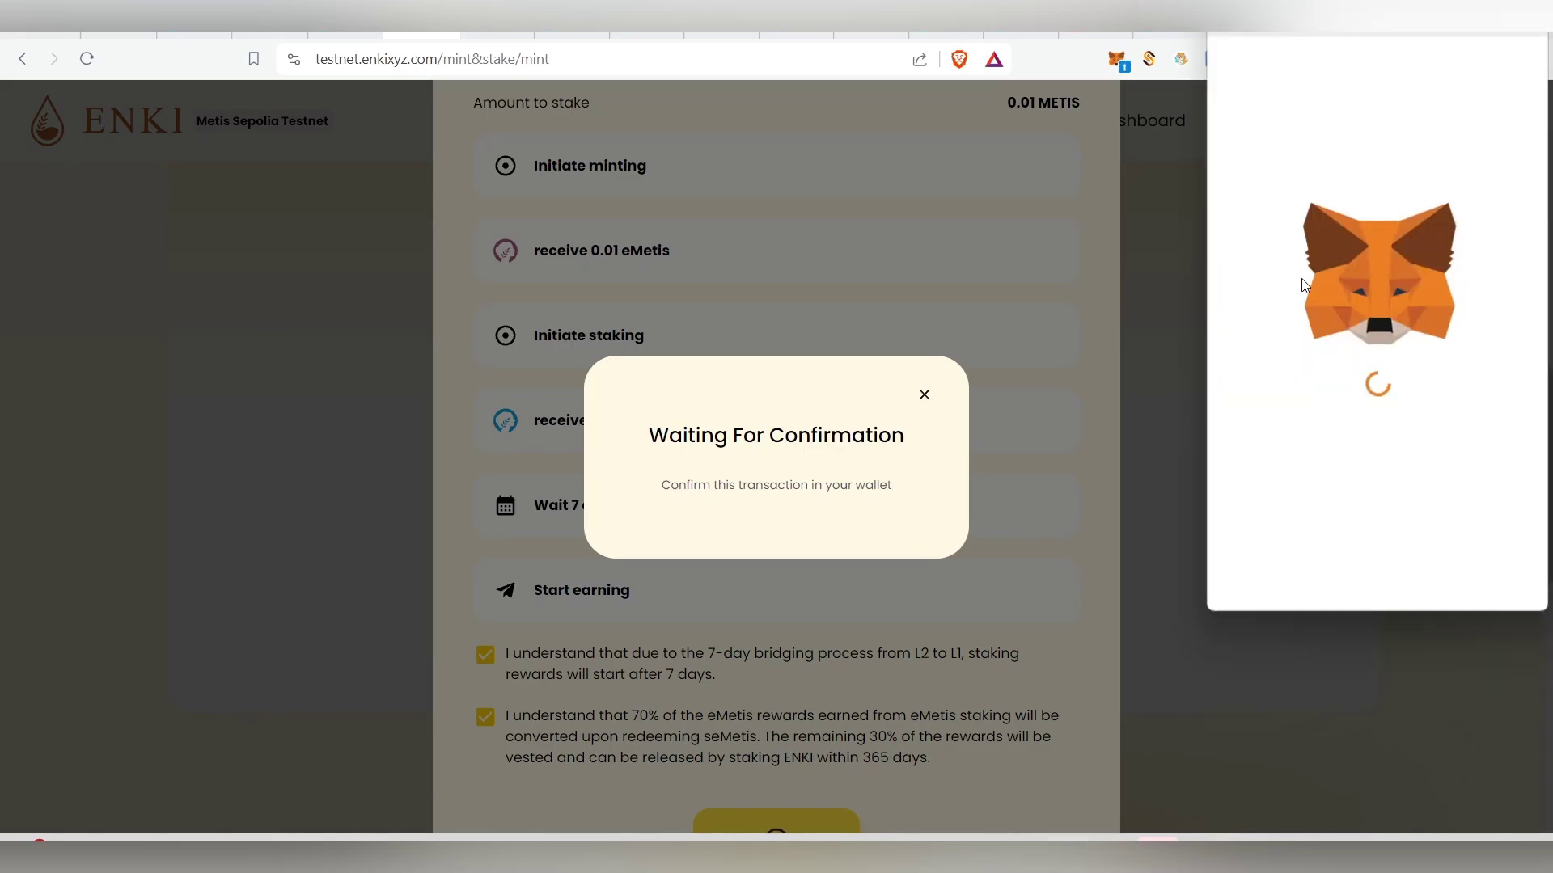
{"action": "left_click_drag", "start_coordinate": [1288, 64], "coordinate": [1288, 75]}
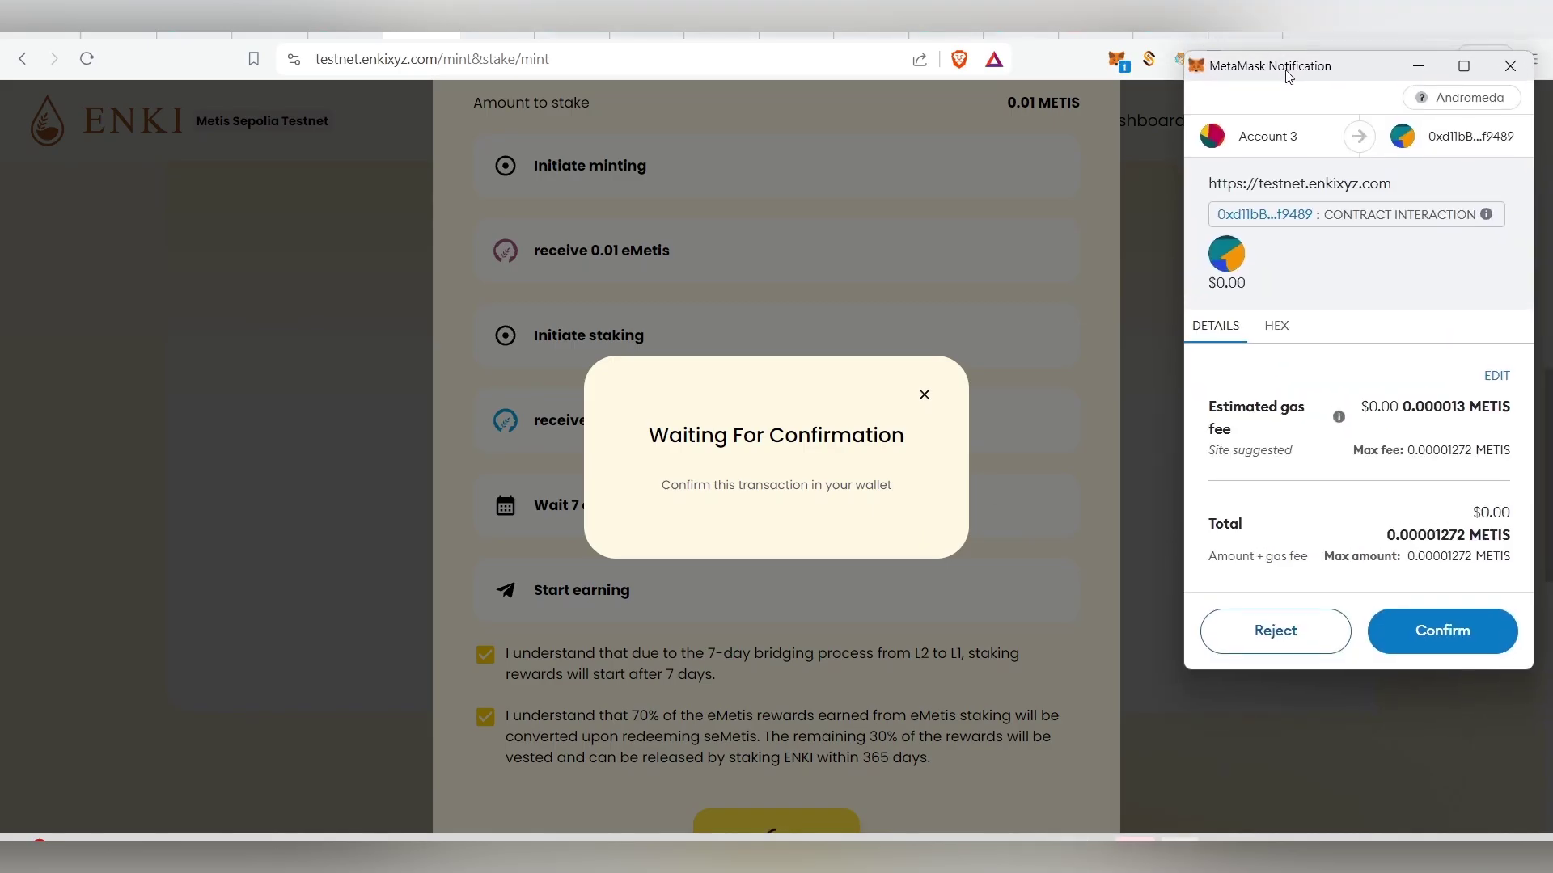
{"action": "left_click", "coordinate": [1457, 632]}
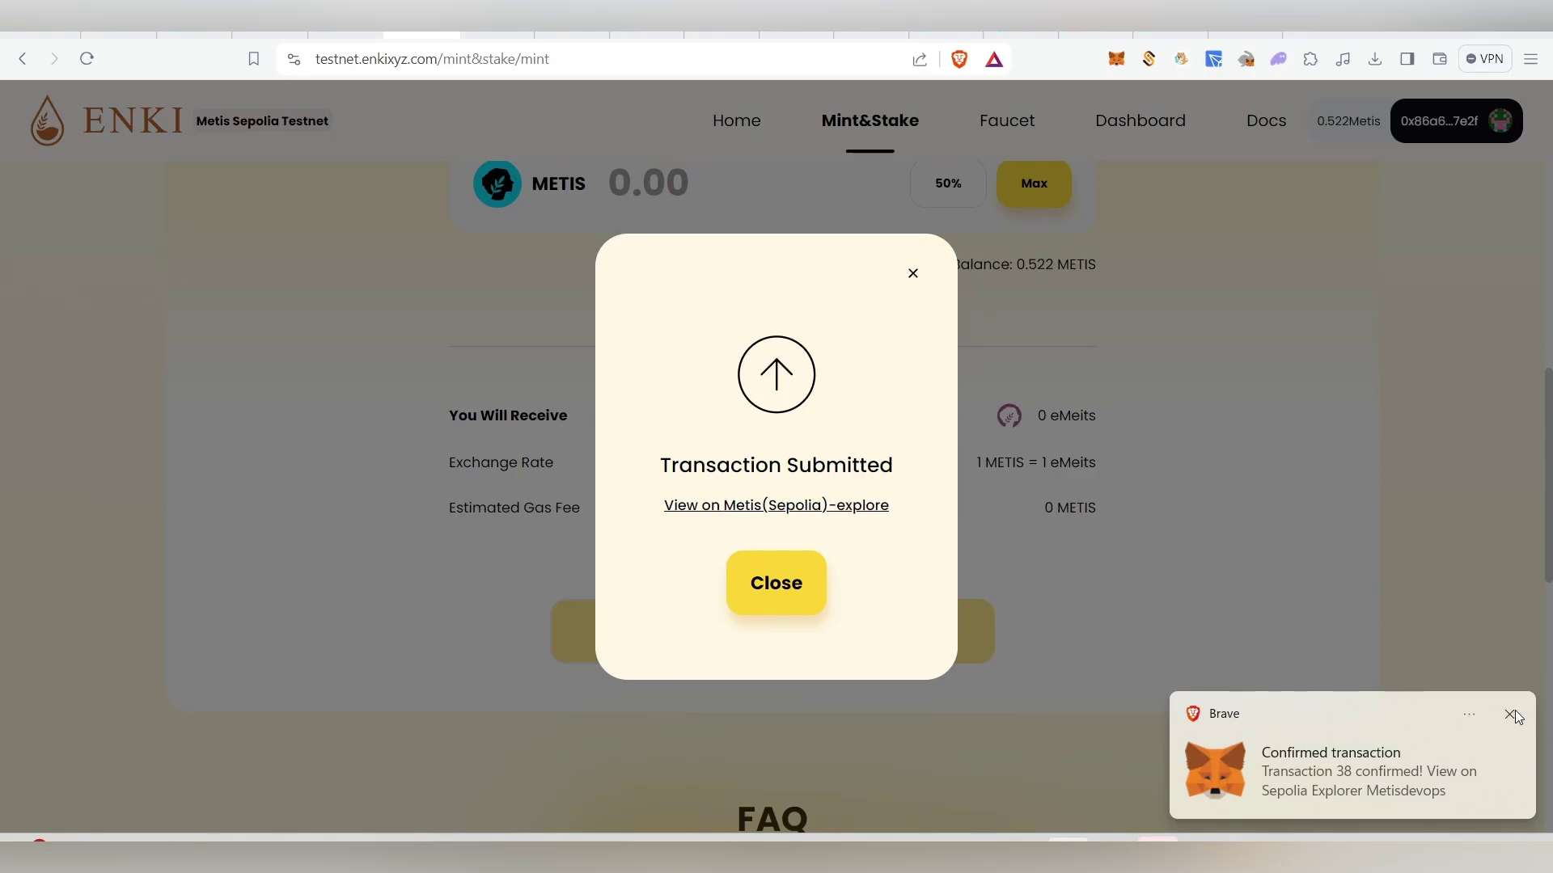
{"action": "left_click", "coordinate": [1509, 716]}
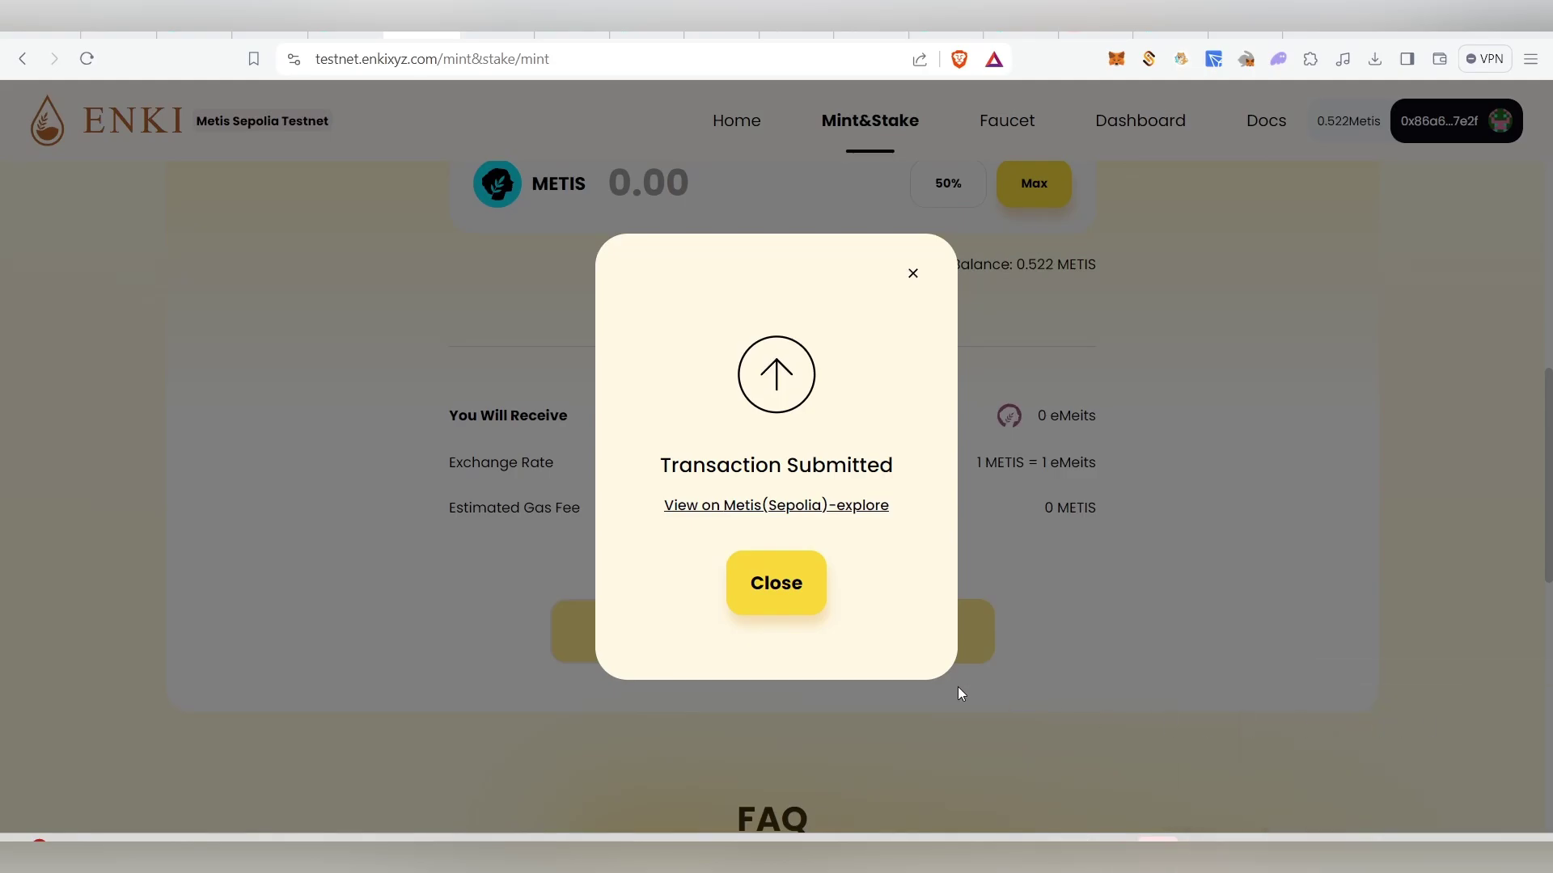
{"action": "left_click", "coordinate": [802, 599]}
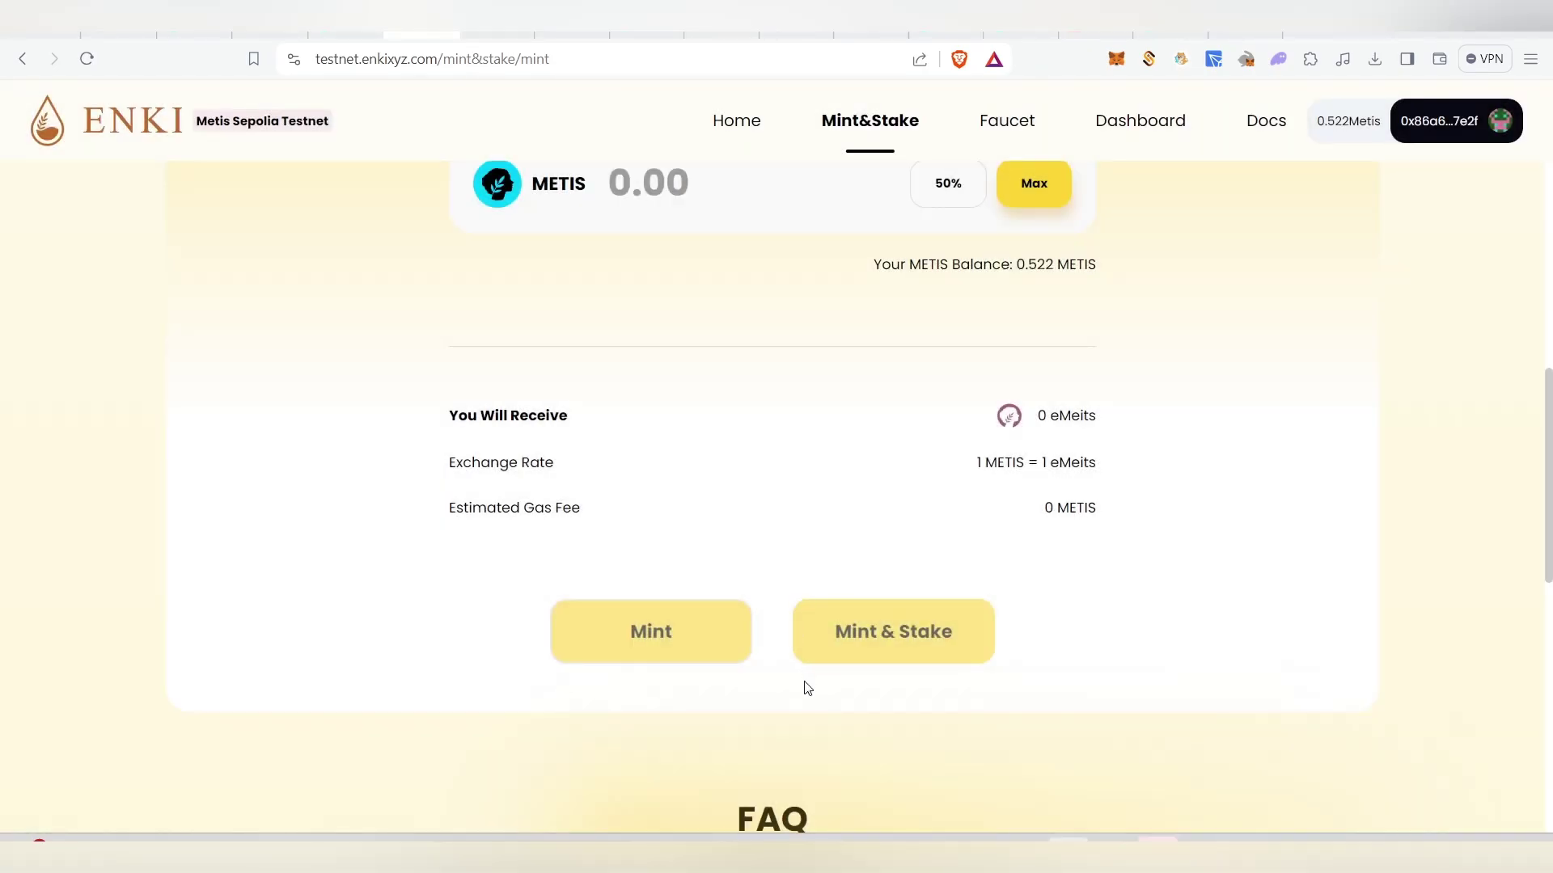
Set the METIS amount to 0.01, mint it as eMetis without staking, and confirm the transaction in MetaMask
{"action": "scroll", "coordinate": [805, 688], "scroll_direction": "down", "scroll_amount": 3}
{"action": "scroll", "coordinate": [804, 686], "scroll_direction": "up", "scroll_amount": 4}
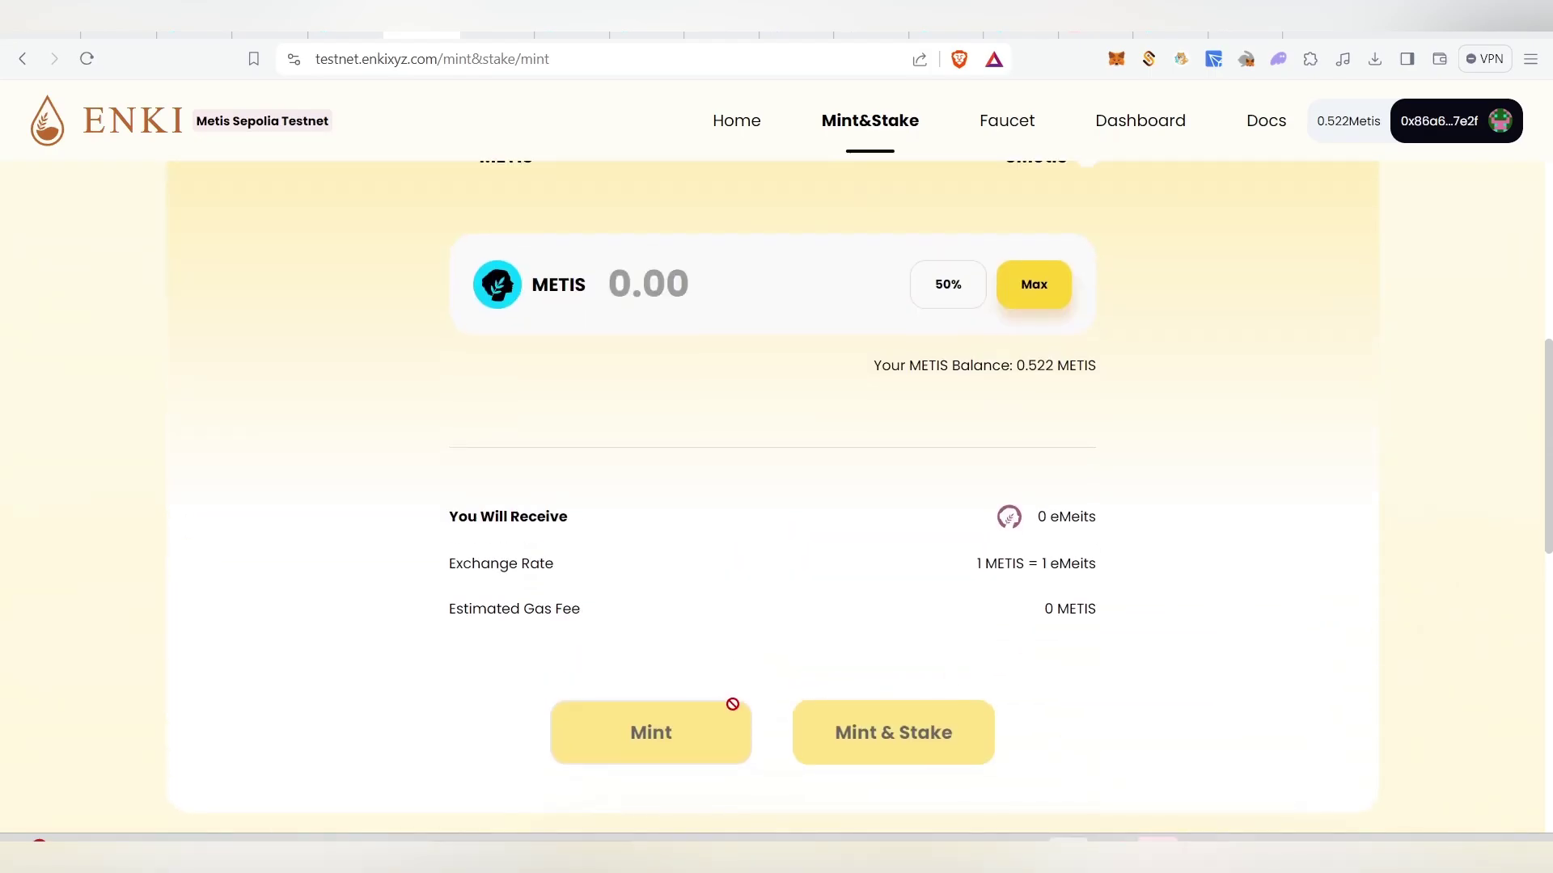
{"action": "scroll", "coordinate": [1042, 649], "scroll_direction": "down", "scroll_amount": 5}
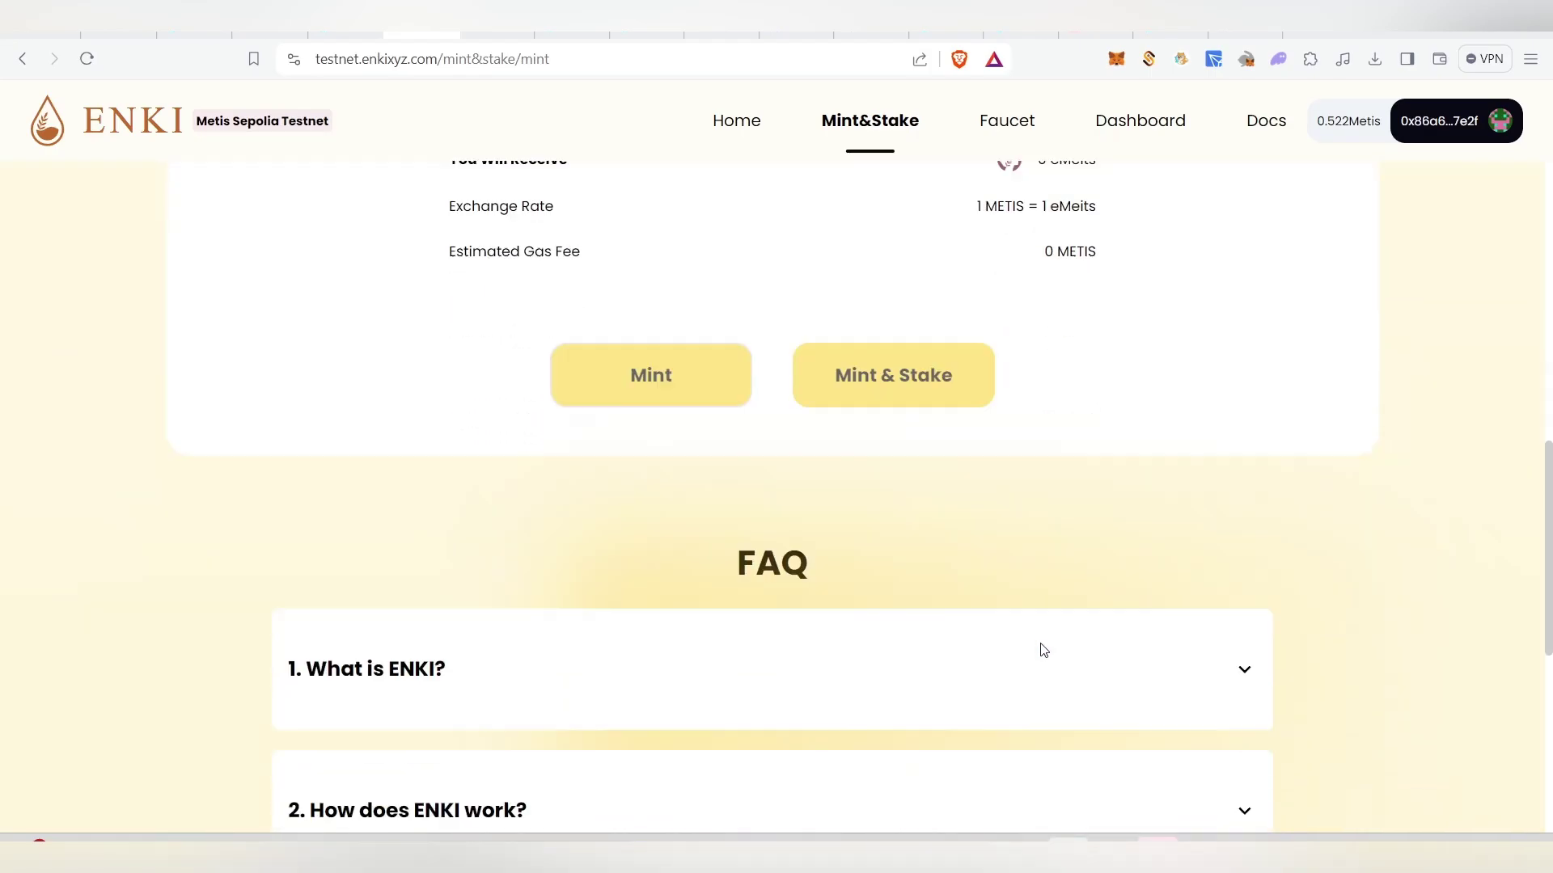
{"action": "scroll", "coordinate": [1040, 648], "scroll_direction": "up", "scroll_amount": 4}
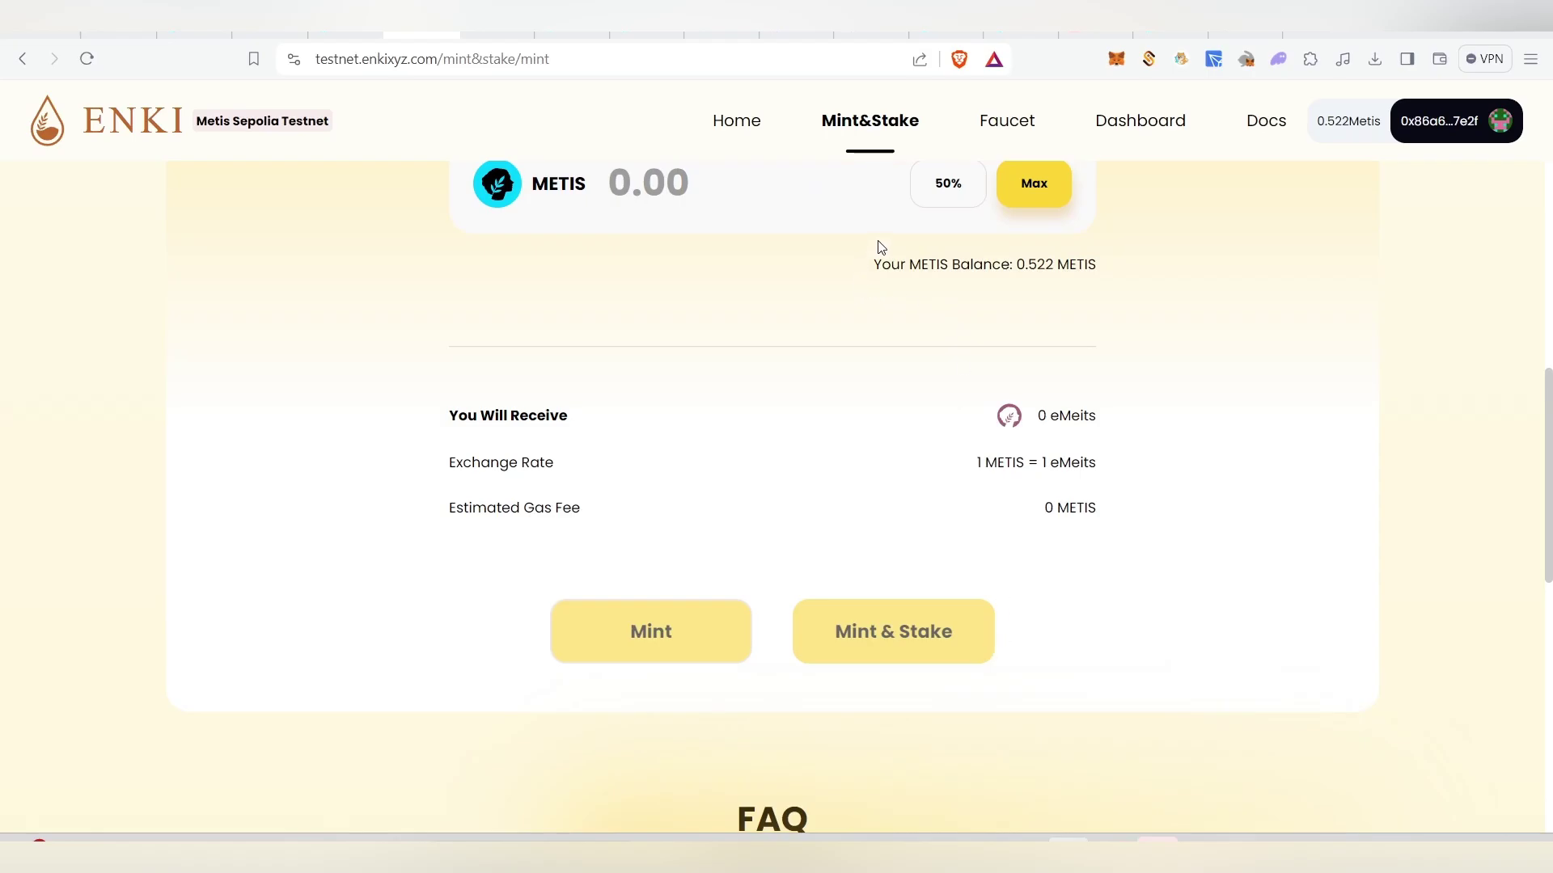
{"action": "scroll", "coordinate": [721, 394], "scroll_direction": "up", "scroll_amount": 3}
{"action": "left_click", "coordinate": [721, 395]}
{"action": "type", "text": "0"}
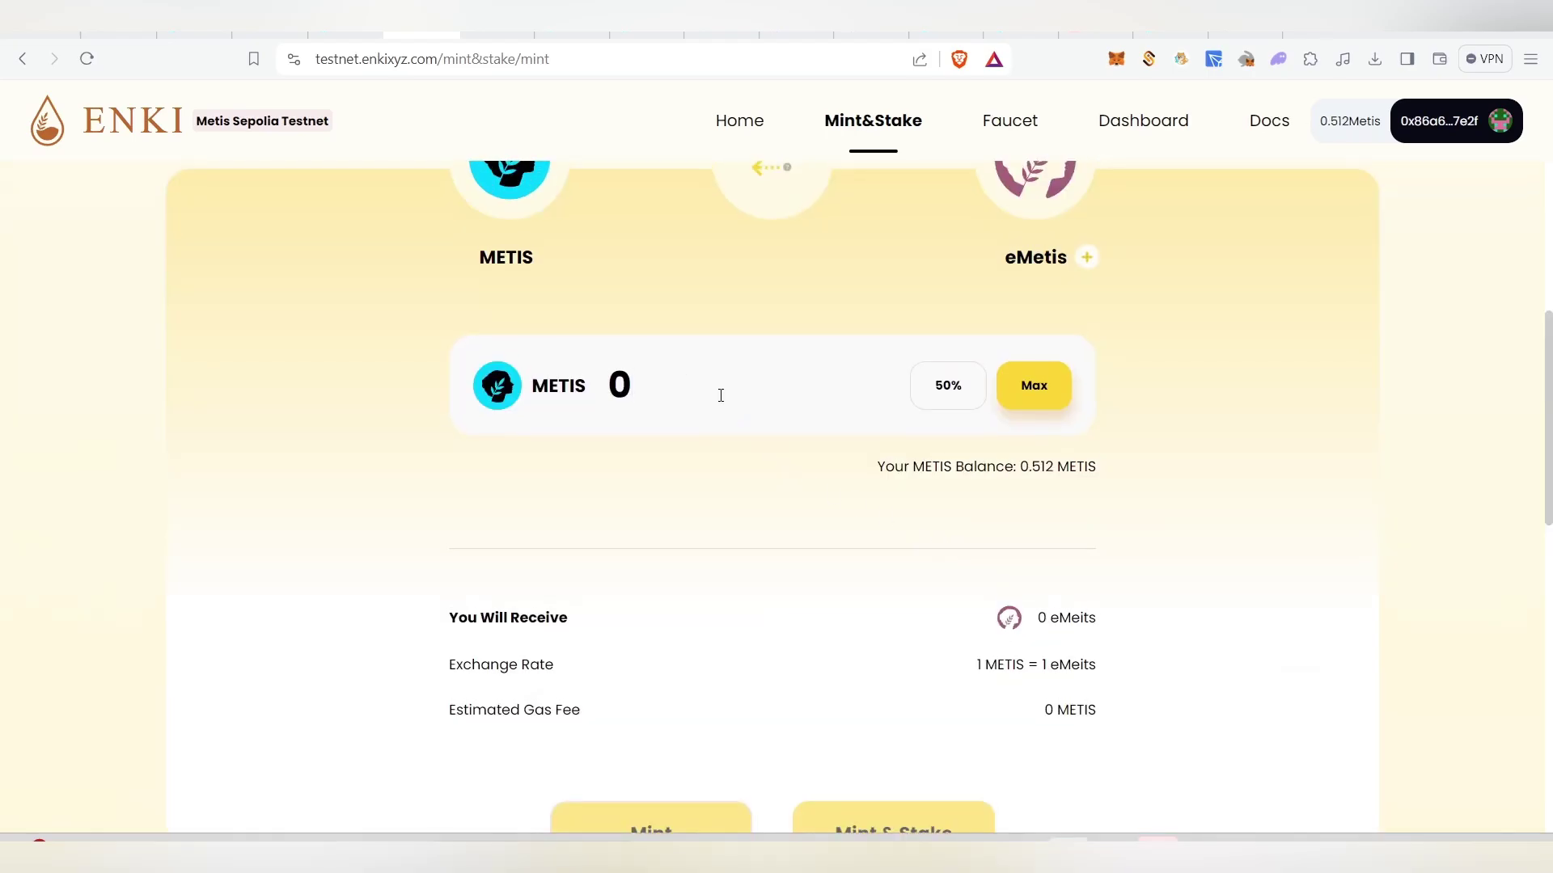
{"action": "type", "text": ".01"}
{"action": "scroll", "coordinate": [721, 394], "scroll_direction": "down", "scroll_amount": 3}
{"action": "left_click", "coordinate": [657, 616]}
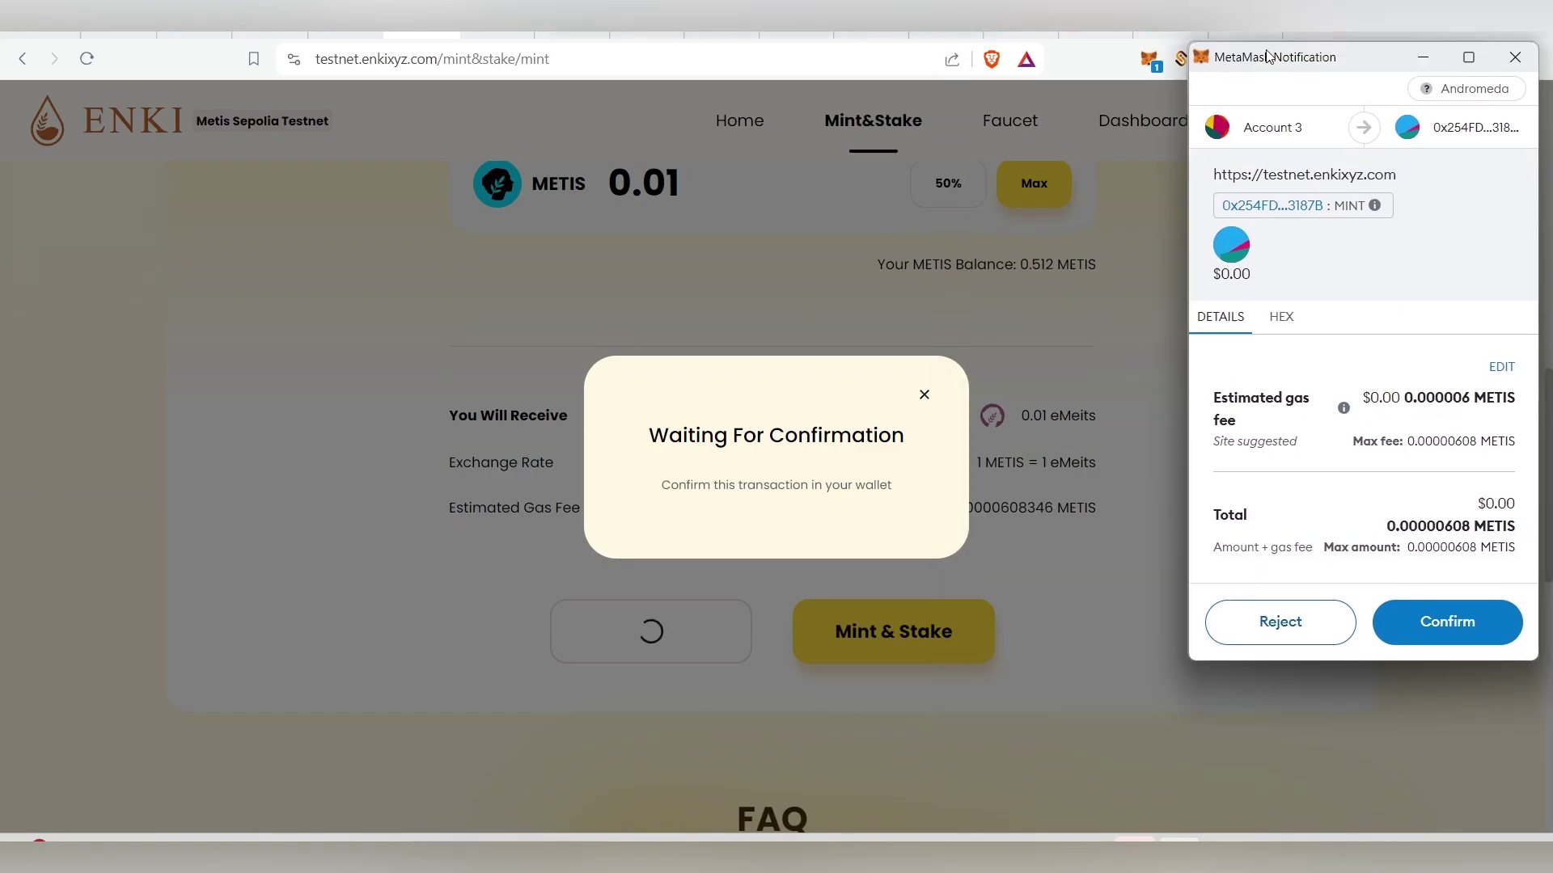
{"action": "left_click", "coordinate": [1460, 624]}
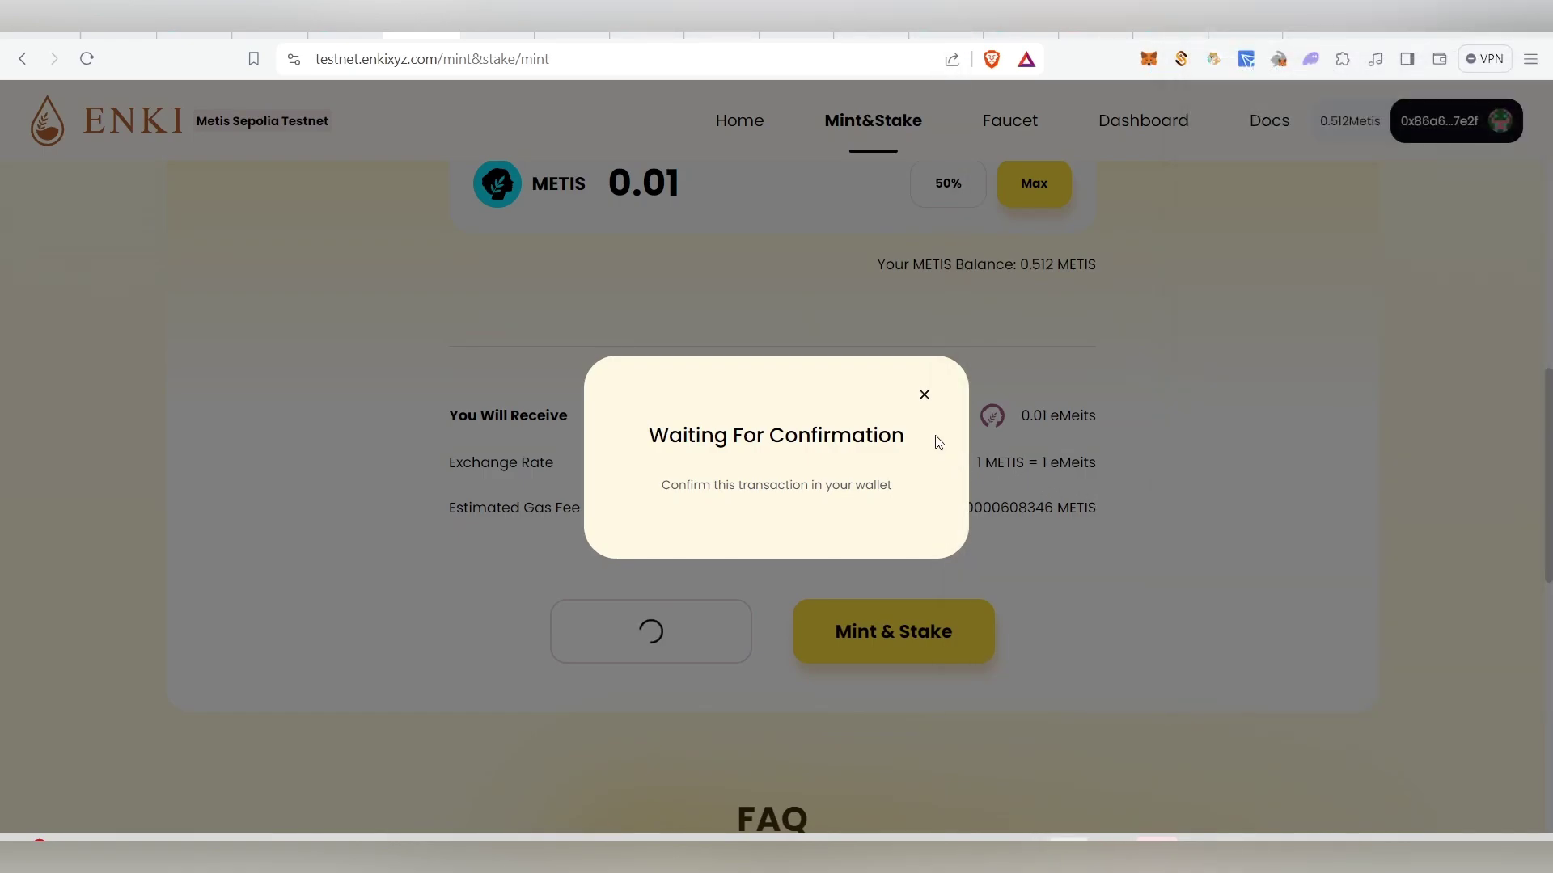
Open ENKI's eMetis staking page and set the stake amount to the maximum eMetis balance
{"action": "scroll", "coordinate": [795, 577], "scroll_direction": "up", "scroll_amount": 12}
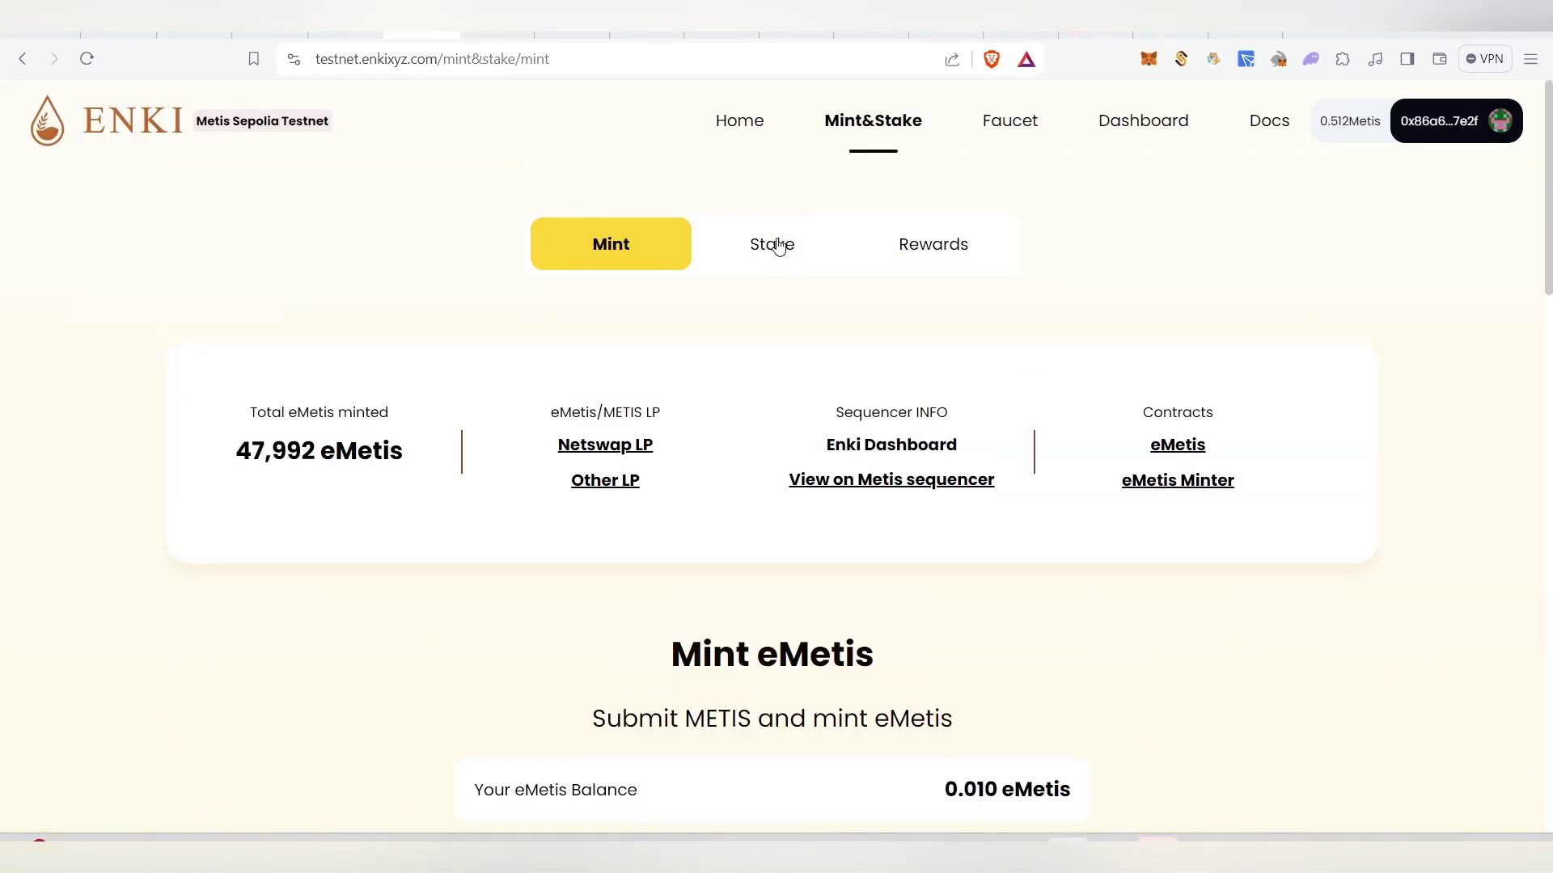
{"action": "left_click", "coordinate": [778, 246]}
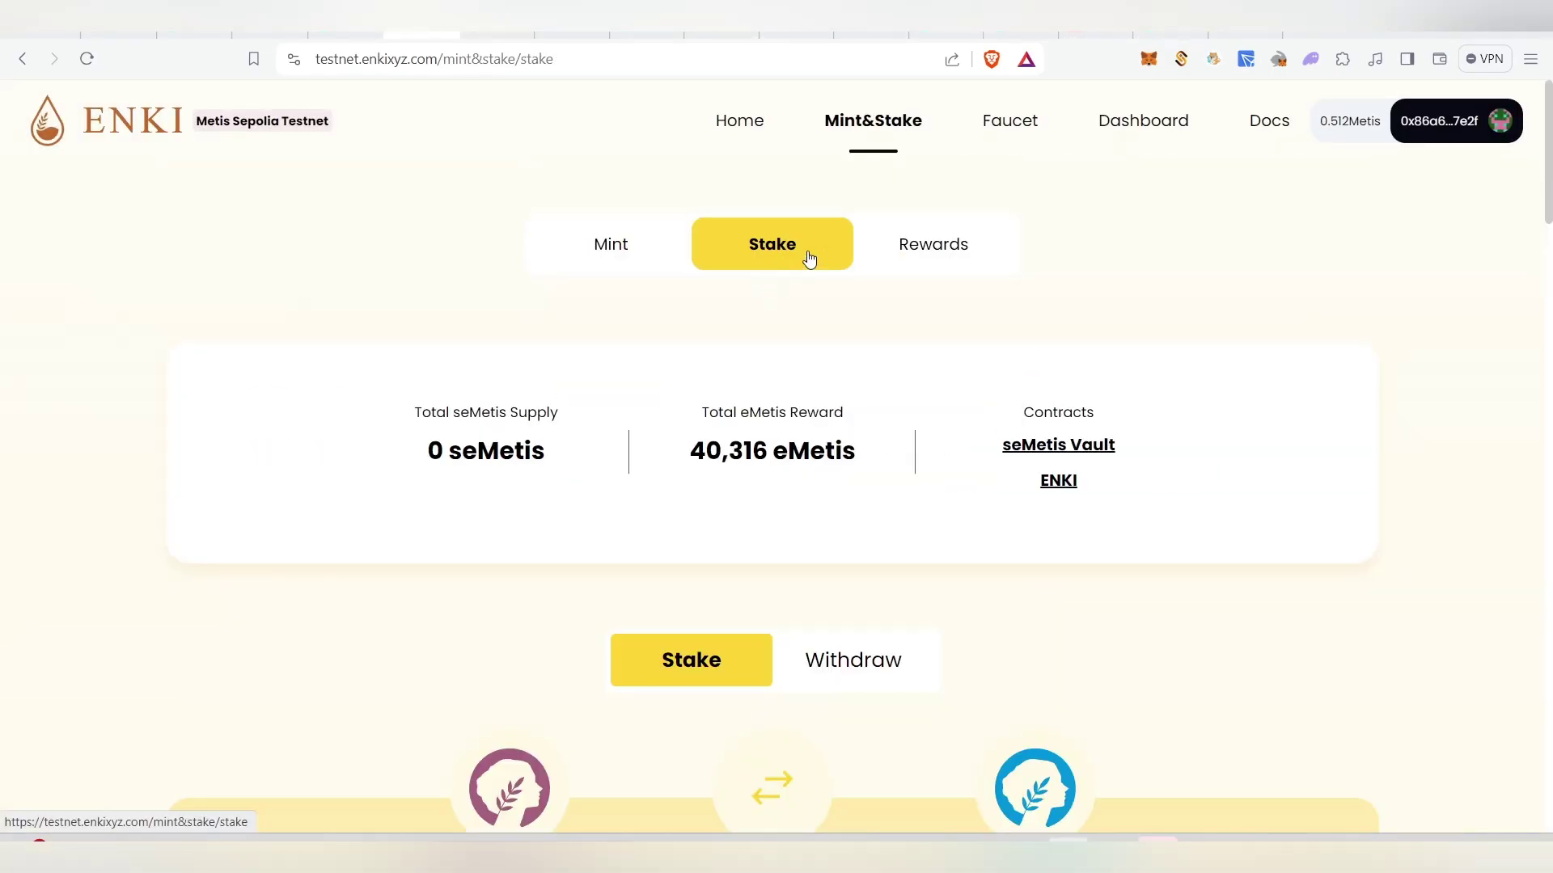
{"action": "scroll", "coordinate": [796, 566], "scroll_direction": "down", "scroll_amount": 4}
{"action": "scroll", "coordinate": [797, 566], "scroll_direction": "down", "scroll_amount": 2}
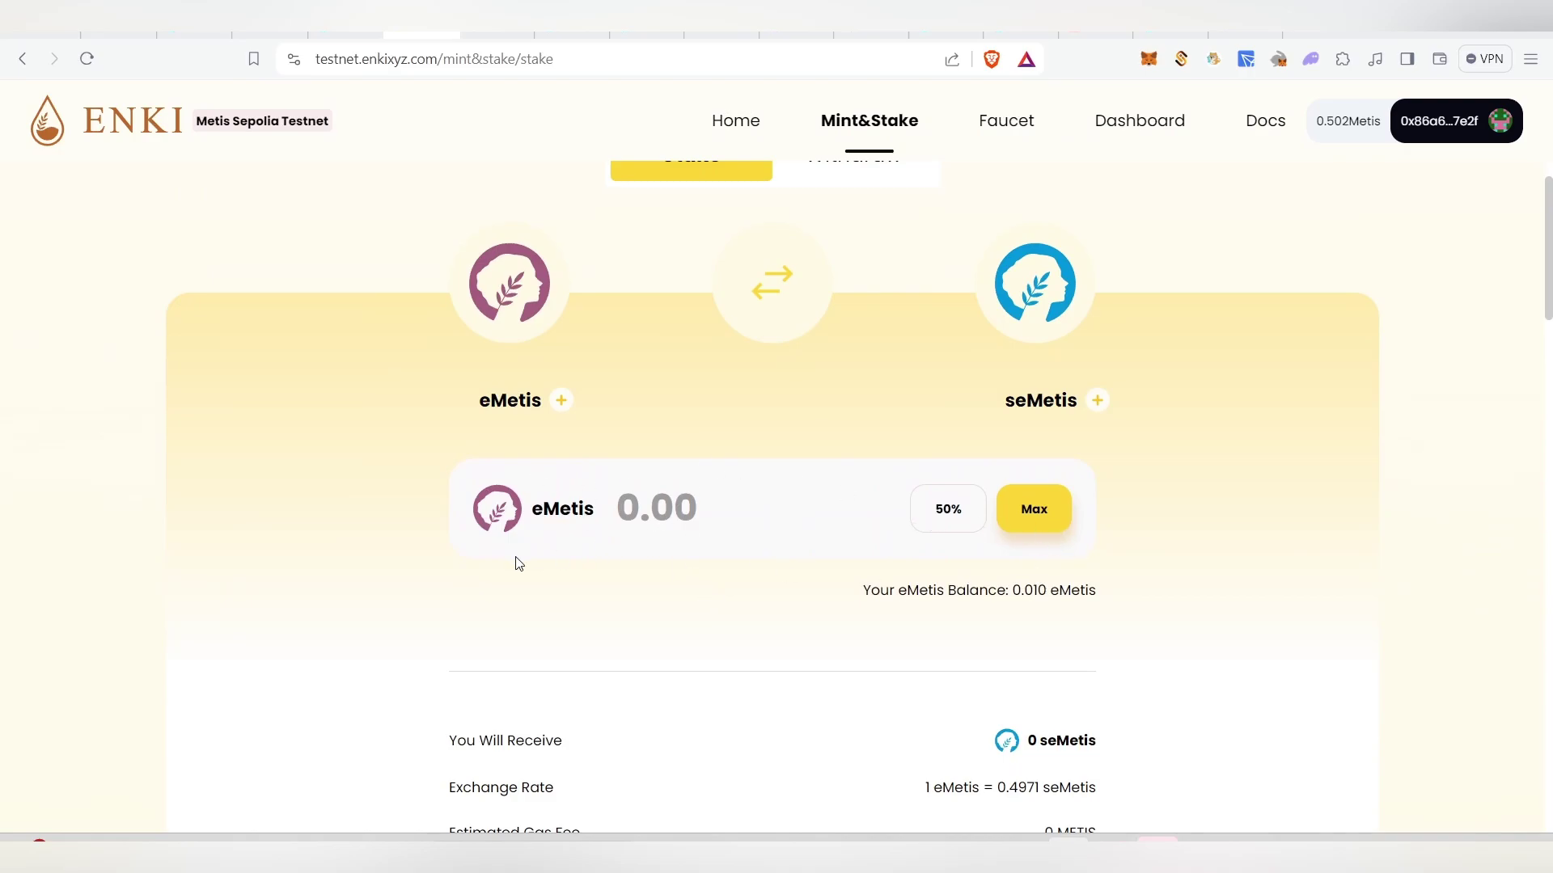
{"action": "left_click_drag", "start_coordinate": [465, 243], "coordinate": [555, 405]}
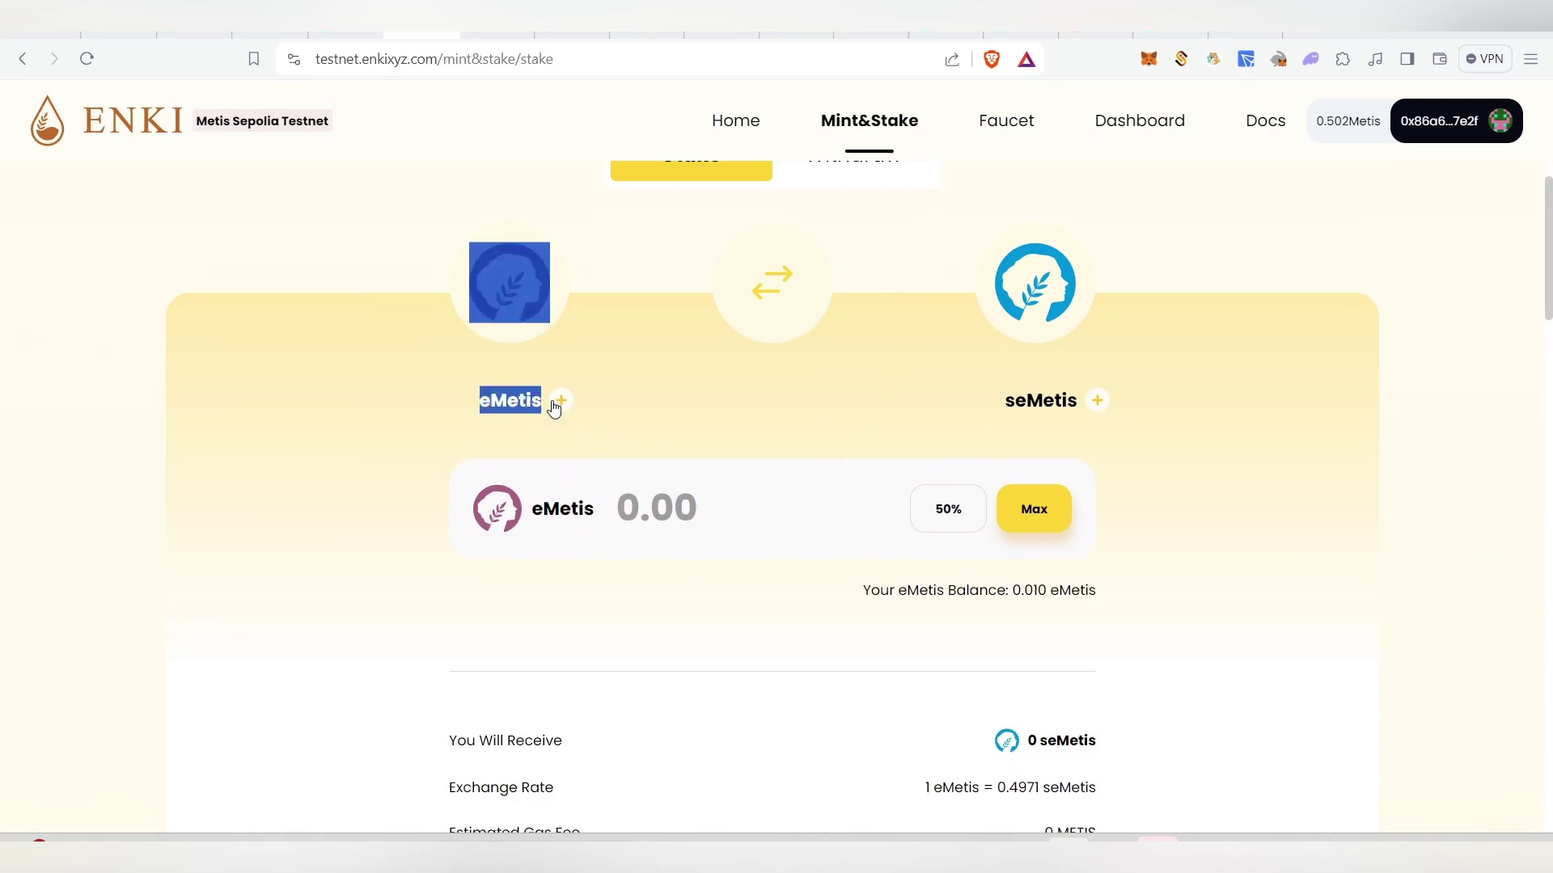
{"action": "left_click", "coordinate": [554, 406]}
{"action": "double_click", "coordinate": [1028, 408]}
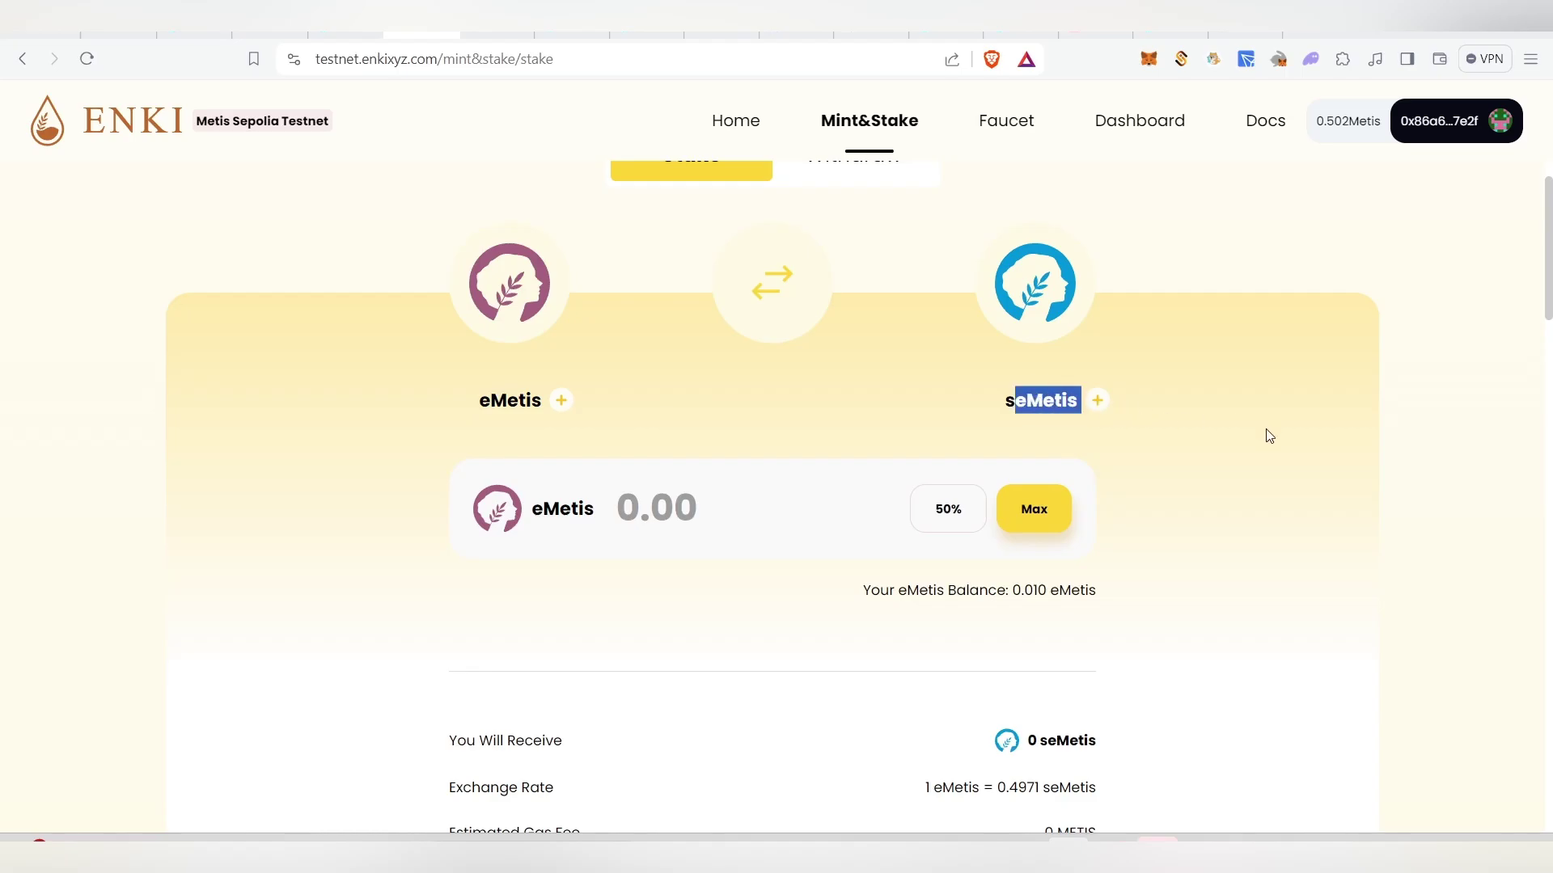
{"action": "left_click", "coordinate": [1158, 542]}
{"action": "left_click", "coordinate": [1048, 530]}
Start staking the 0.01 eMetis and accept both acknowledgements about the 7-day bridging and the reward conversion
{"action": "scroll", "coordinate": [1048, 536], "scroll_direction": "down", "scroll_amount": 4}
{"action": "left_click", "coordinate": [814, 640]}
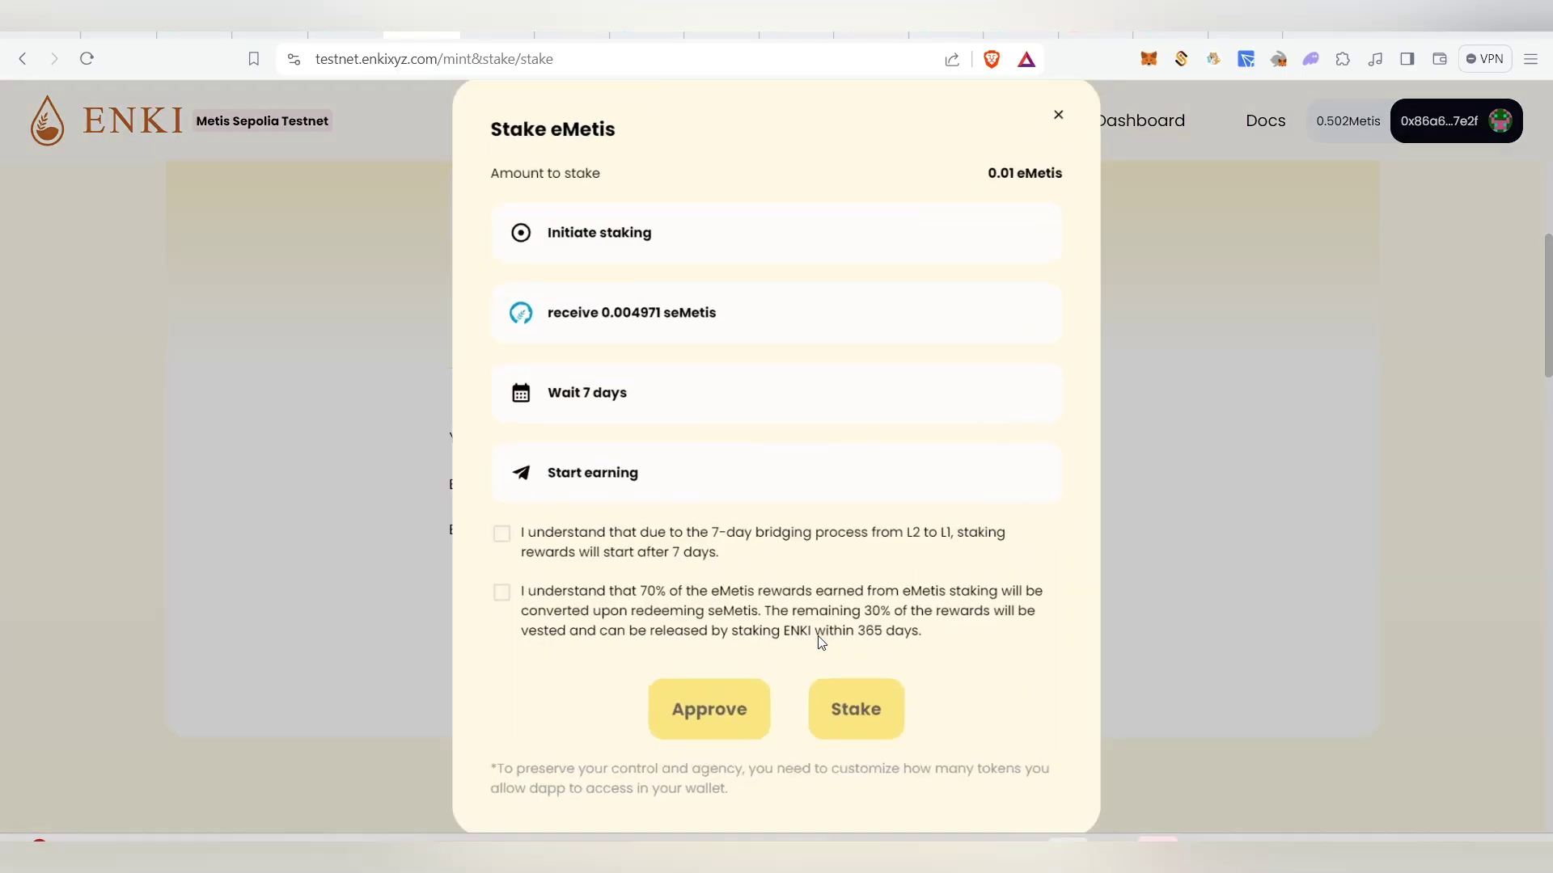
{"action": "left_click", "coordinate": [485, 600]}
{"action": "left_click", "coordinate": [485, 537]}
Approve ENKI's token spending for the eMetis stake in MetaMask and close the submission dialog
{"action": "left_click", "coordinate": [703, 722]}
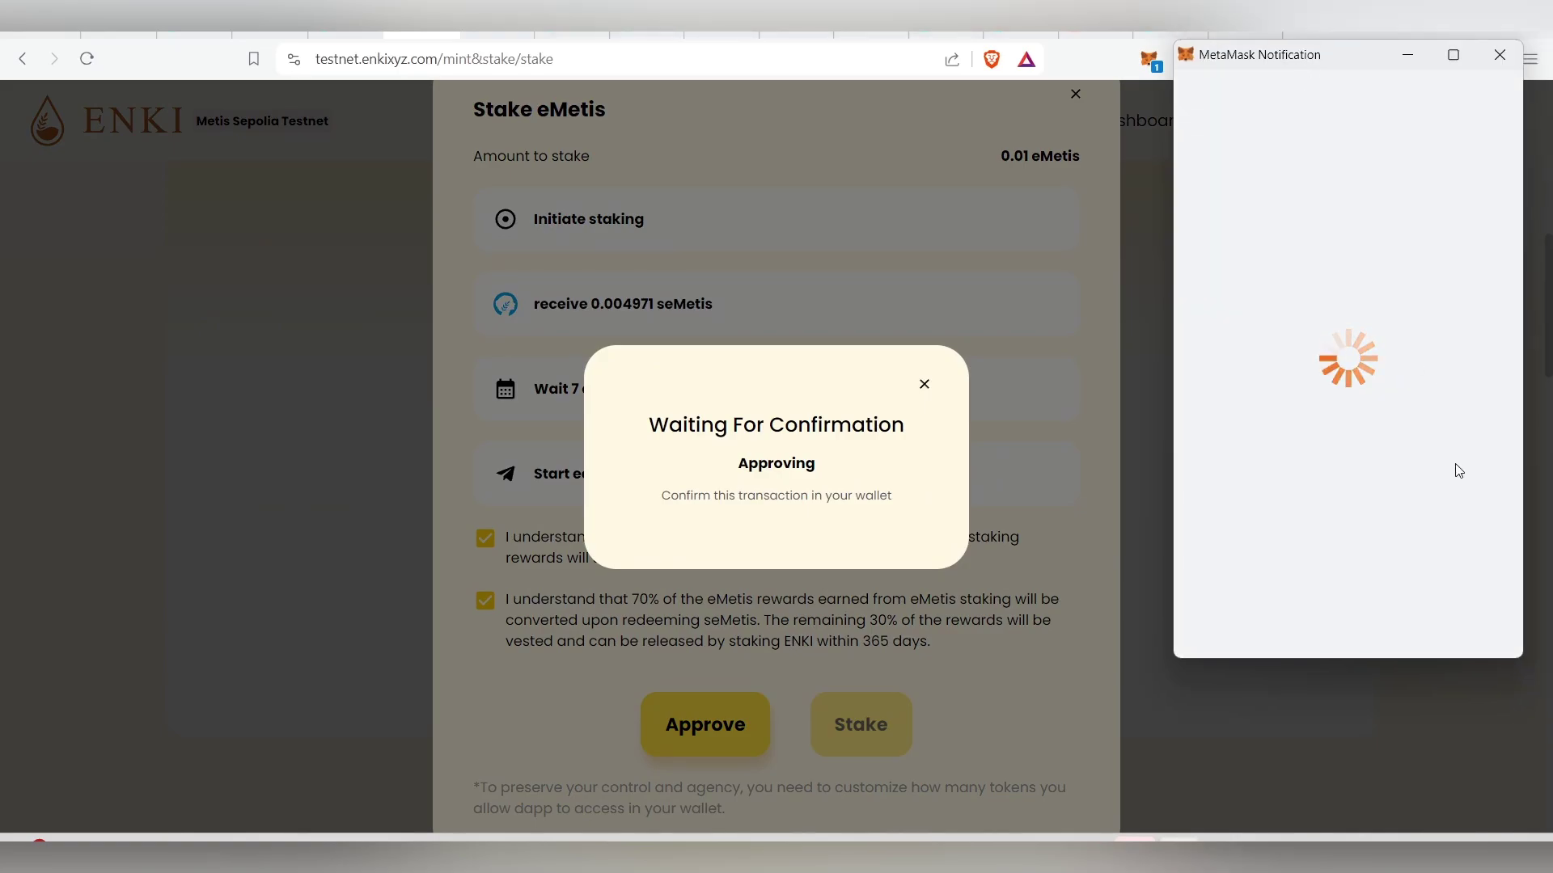
{"action": "left_click", "coordinate": [1448, 627]}
{"action": "left_click", "coordinate": [1452, 623]}
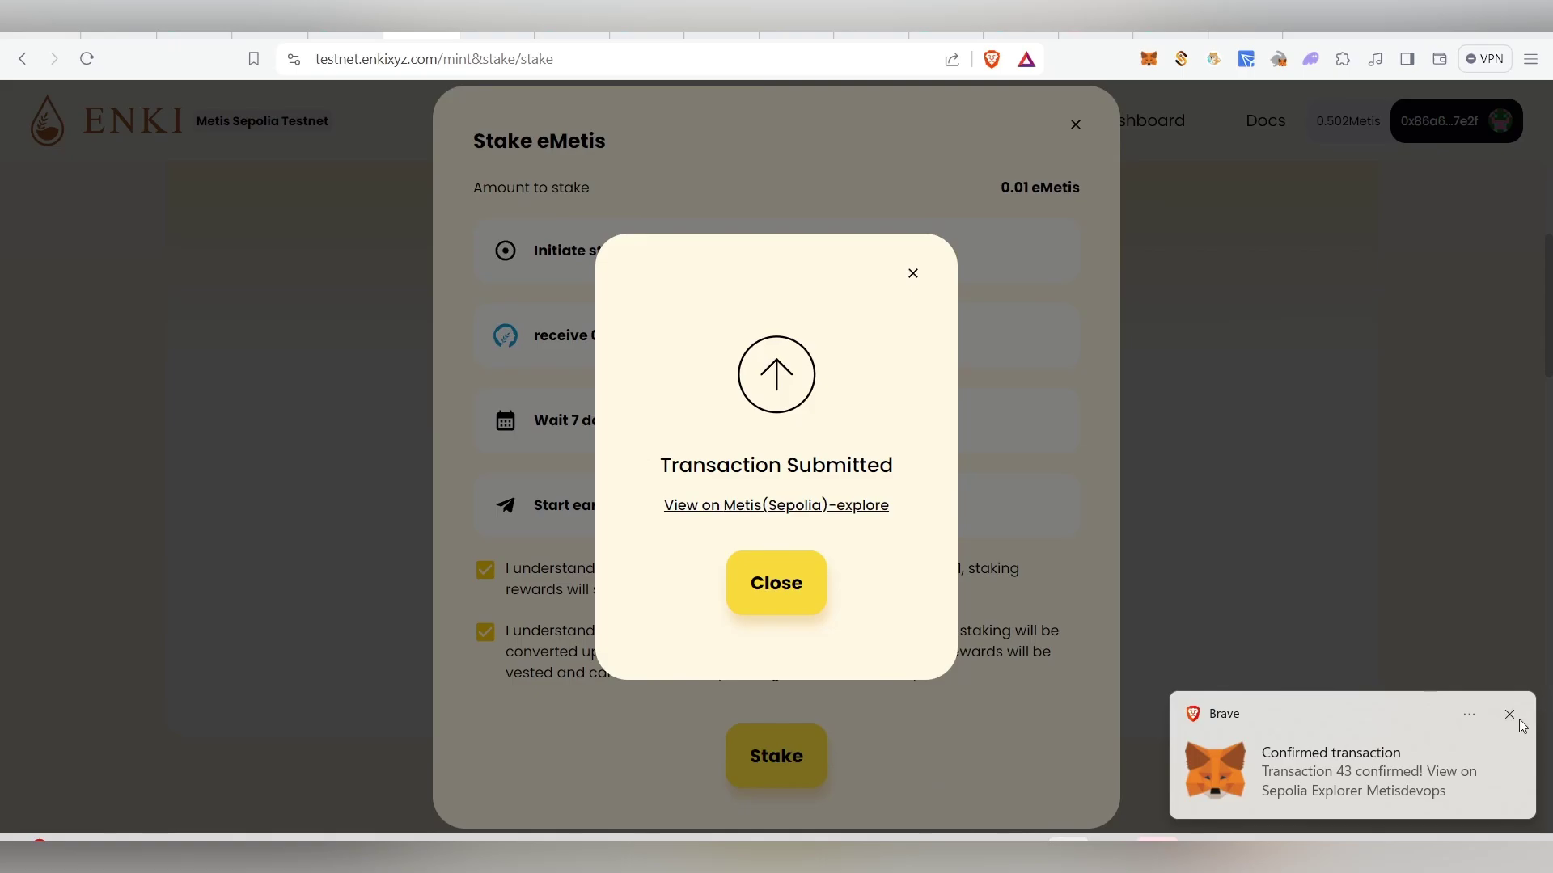
{"action": "left_click", "coordinate": [1511, 716]}
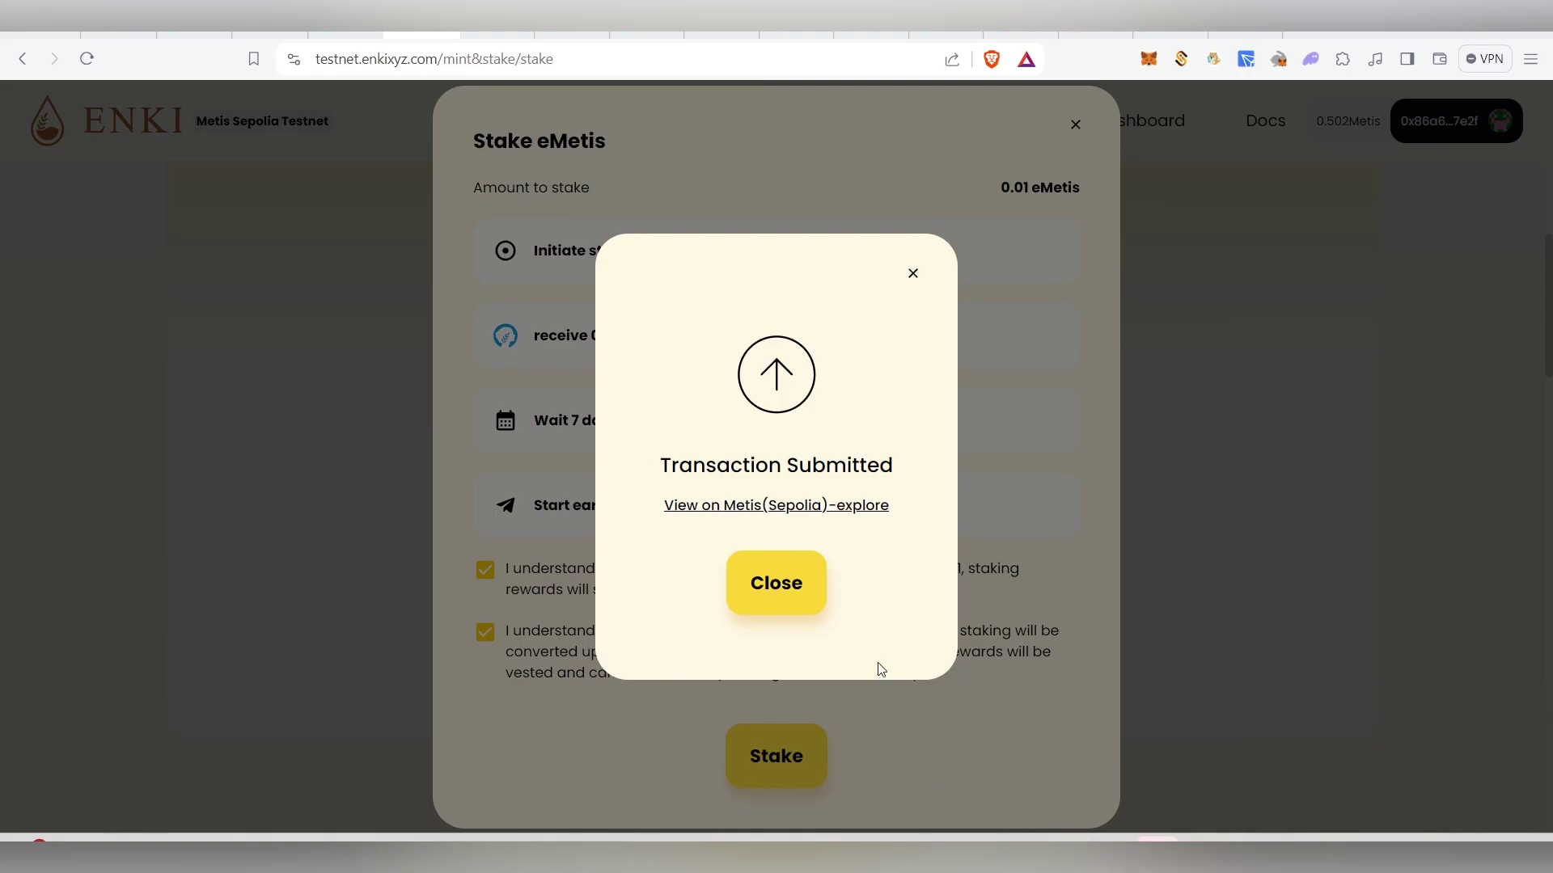
{"action": "left_click", "coordinate": [793, 582]}
Stake the 0.01 eMetis, confirm the deposit in MetaMask, and close the submission dialog
{"action": "left_click", "coordinate": [793, 758]}
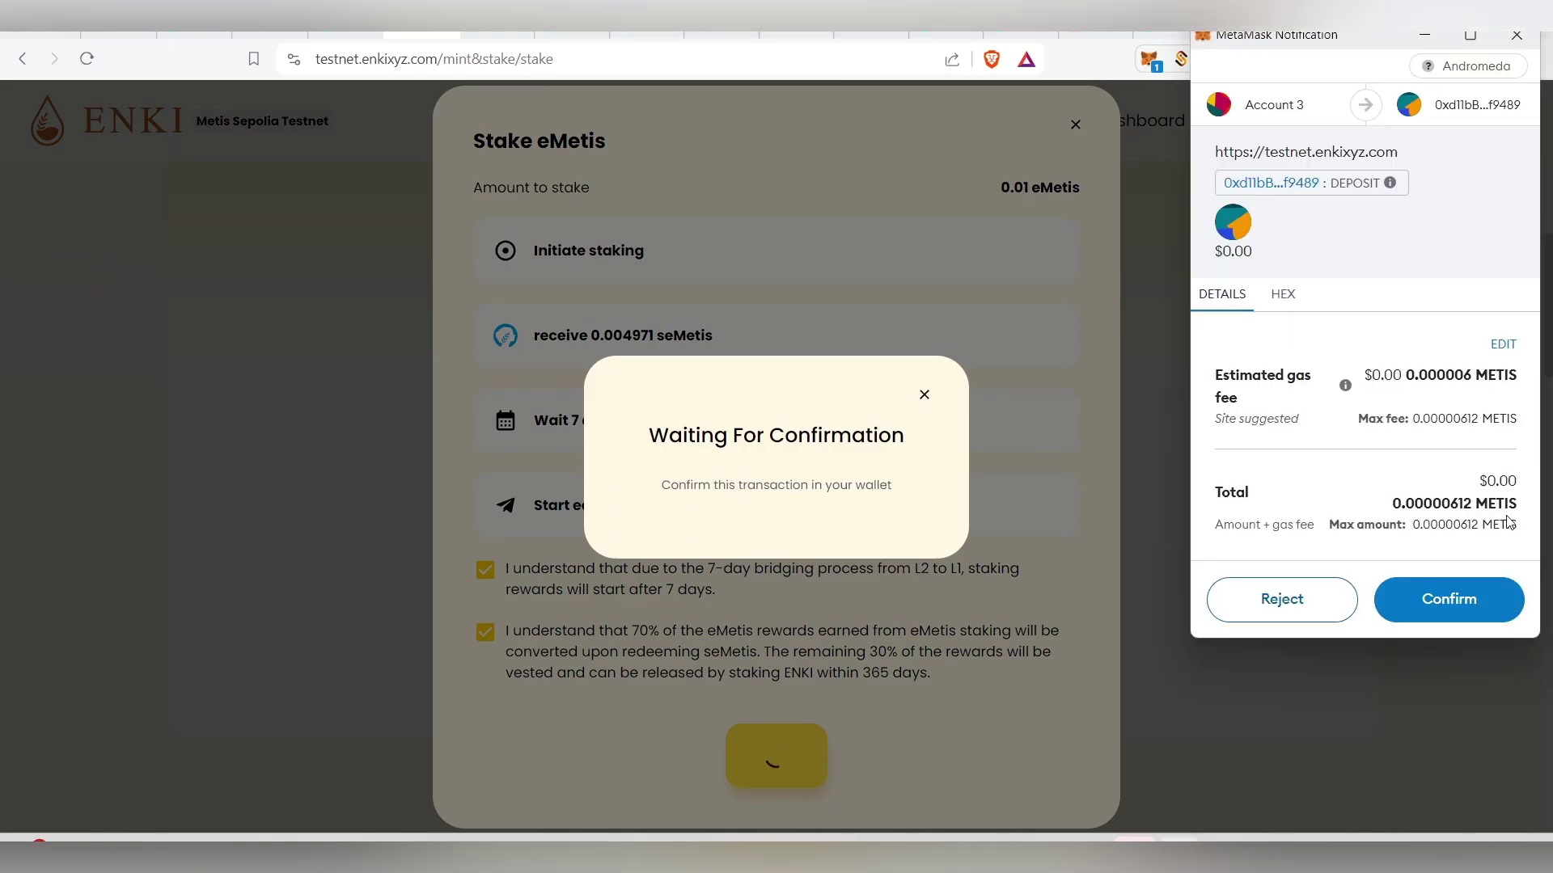
{"action": "left_click", "coordinate": [1492, 606]}
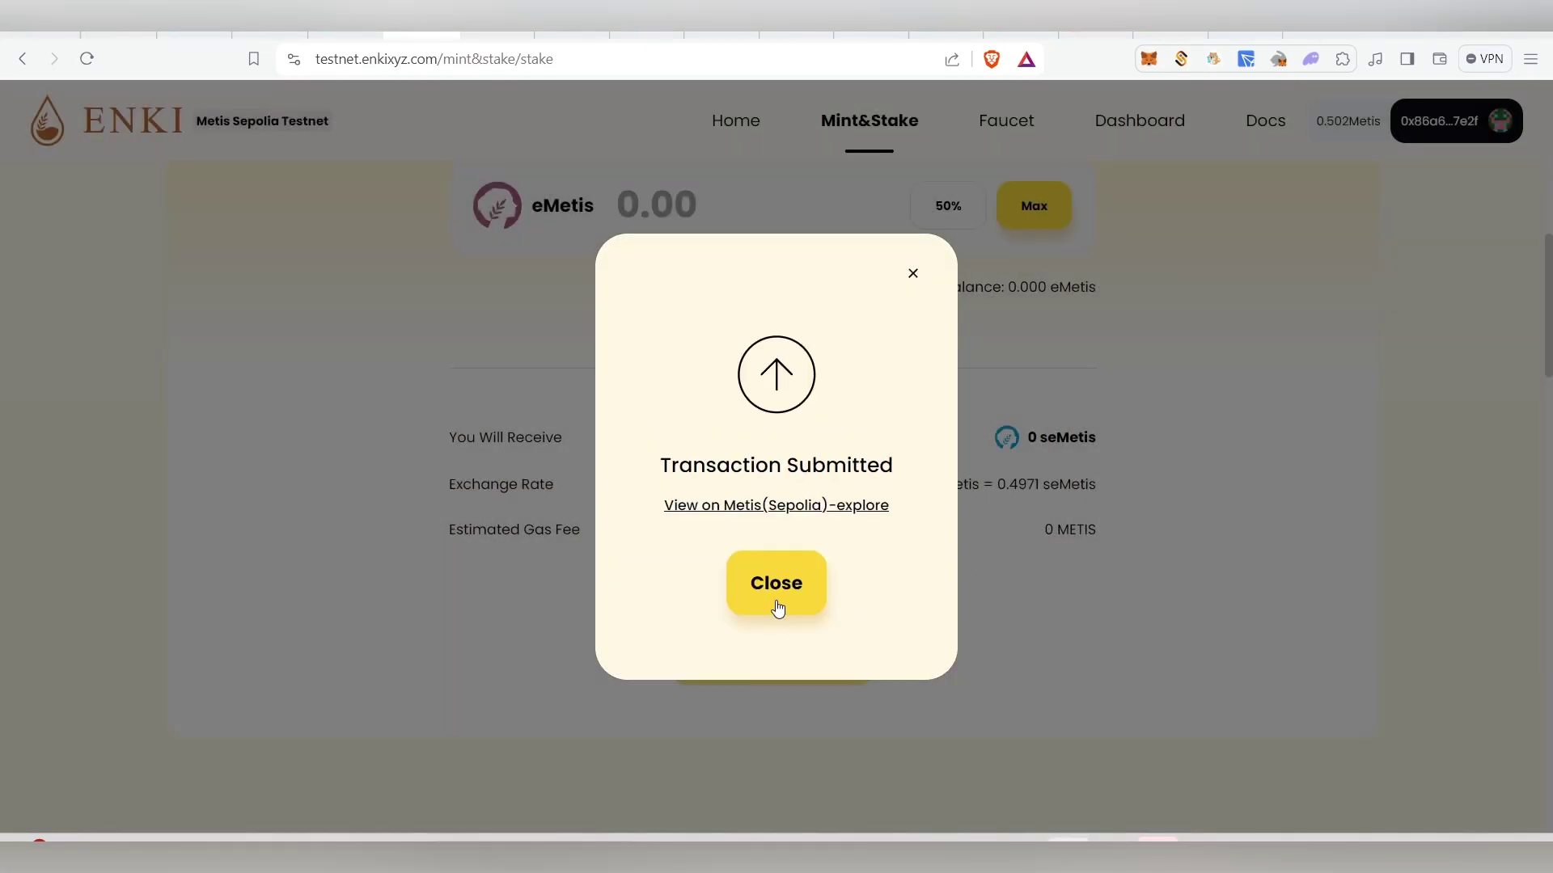
{"action": "left_click", "coordinate": [778, 590]}
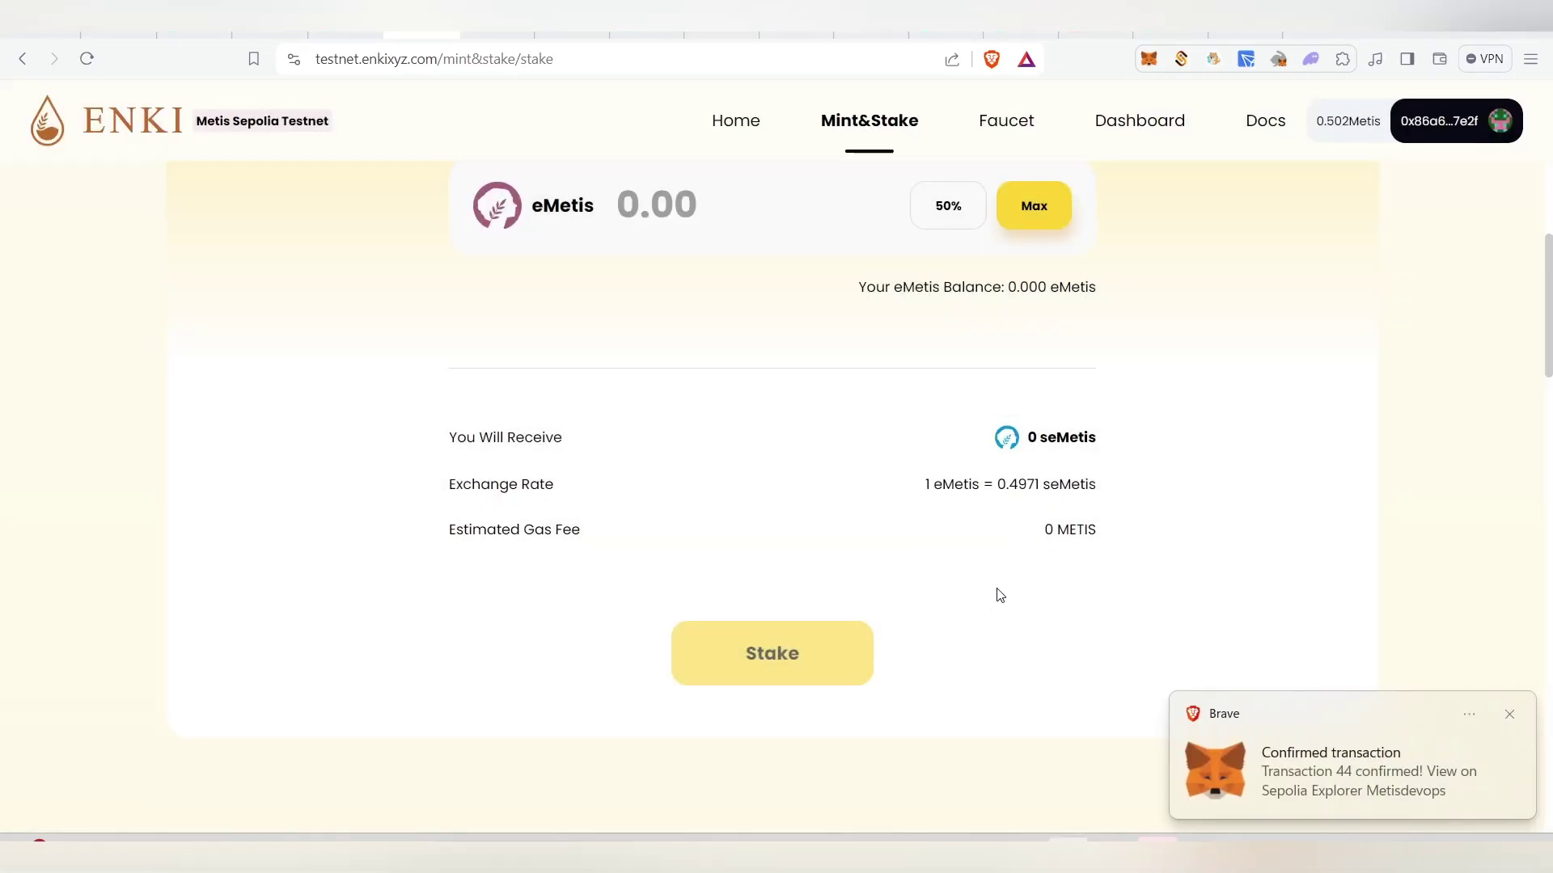
Check the Enki task's milestones on the Metis Season Two page and return to ENKI's staking page
{"action": "scroll", "coordinate": [853, 554], "scroll_direction": "up", "scroll_amount": 10}
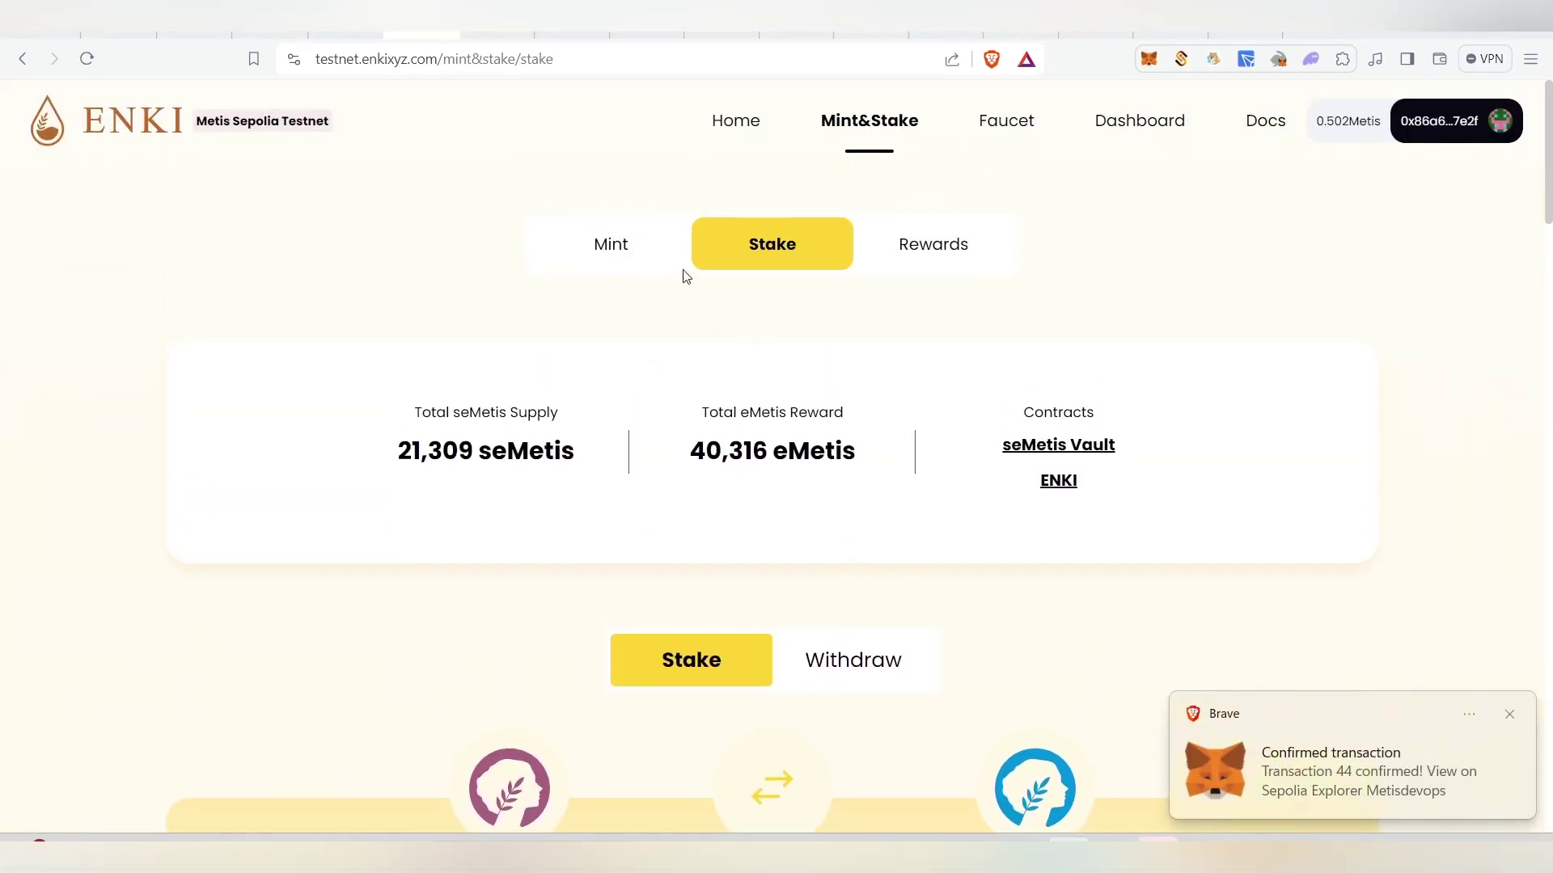
{"action": "left_click", "coordinate": [346, 35]}
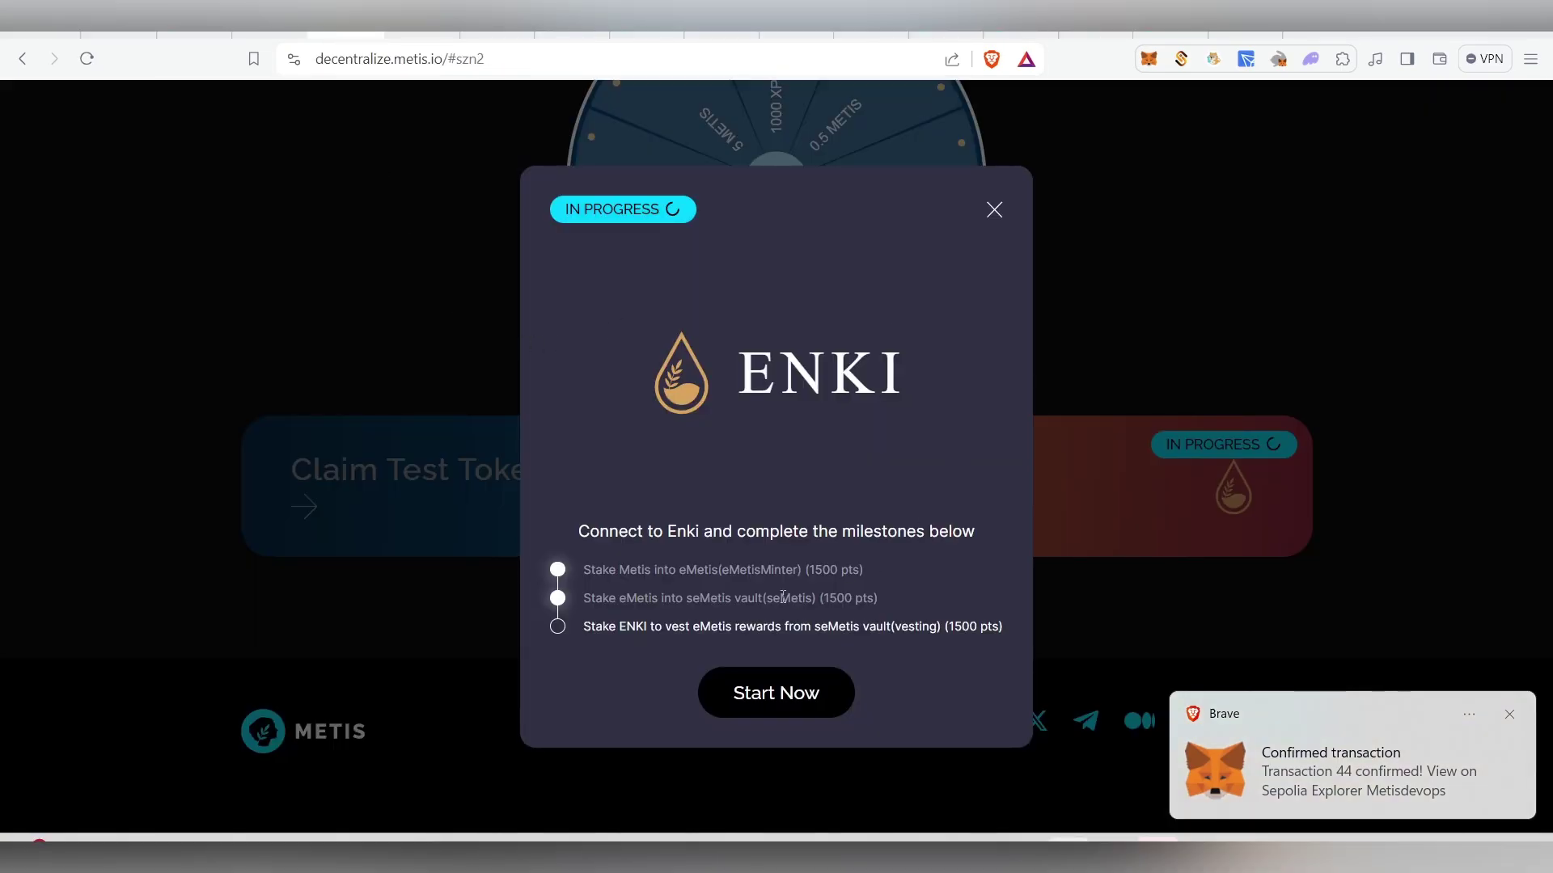
{"action": "left_click_drag", "start_coordinate": [577, 579], "coordinate": [900, 597]}
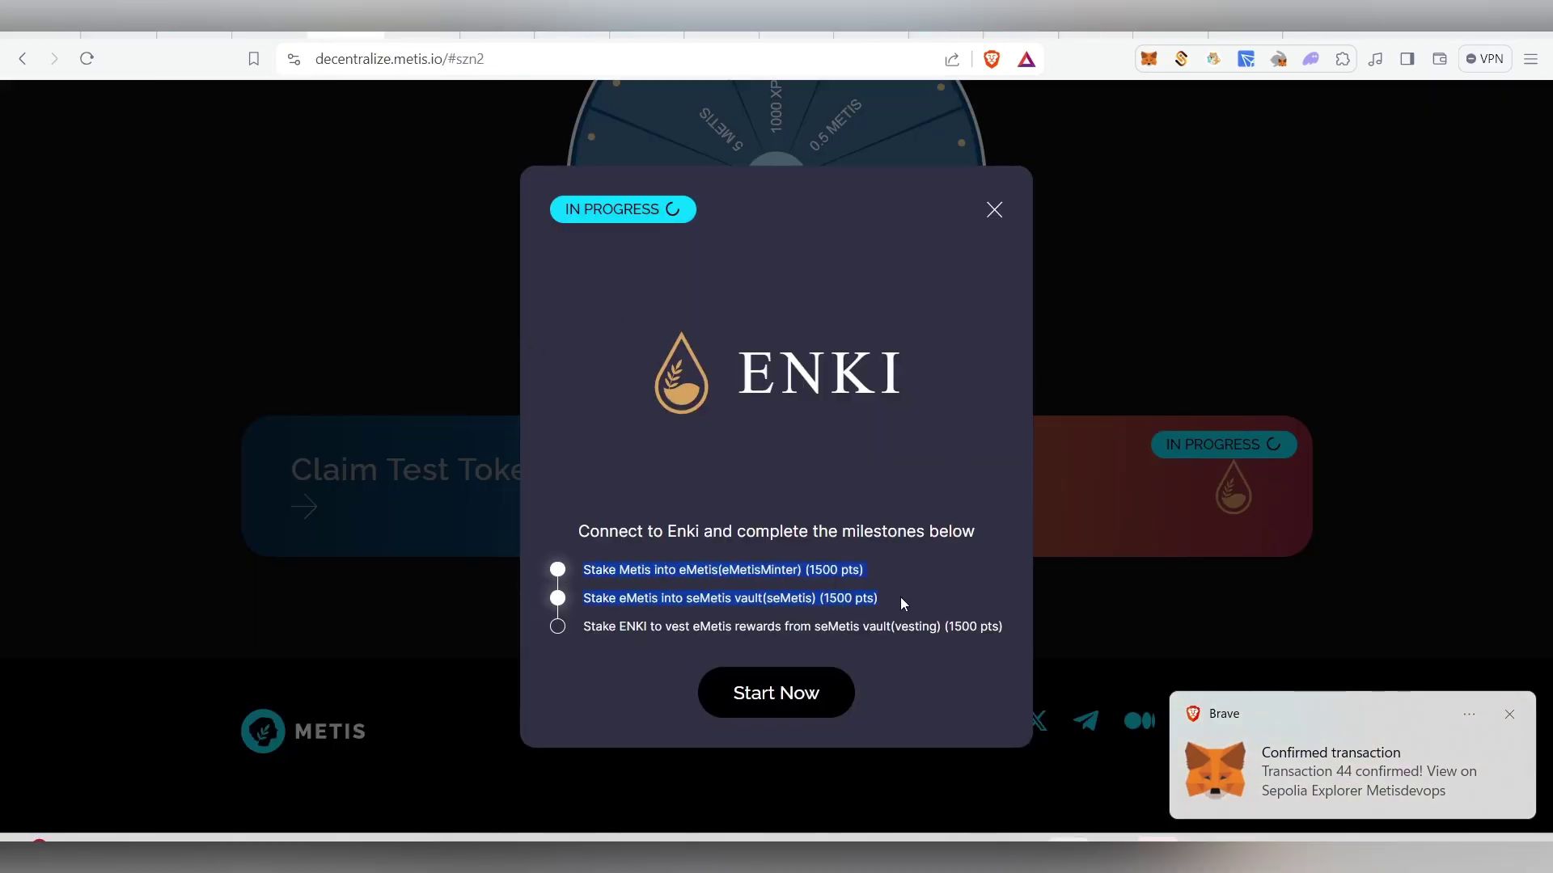
{"action": "left_click", "coordinate": [888, 600]}
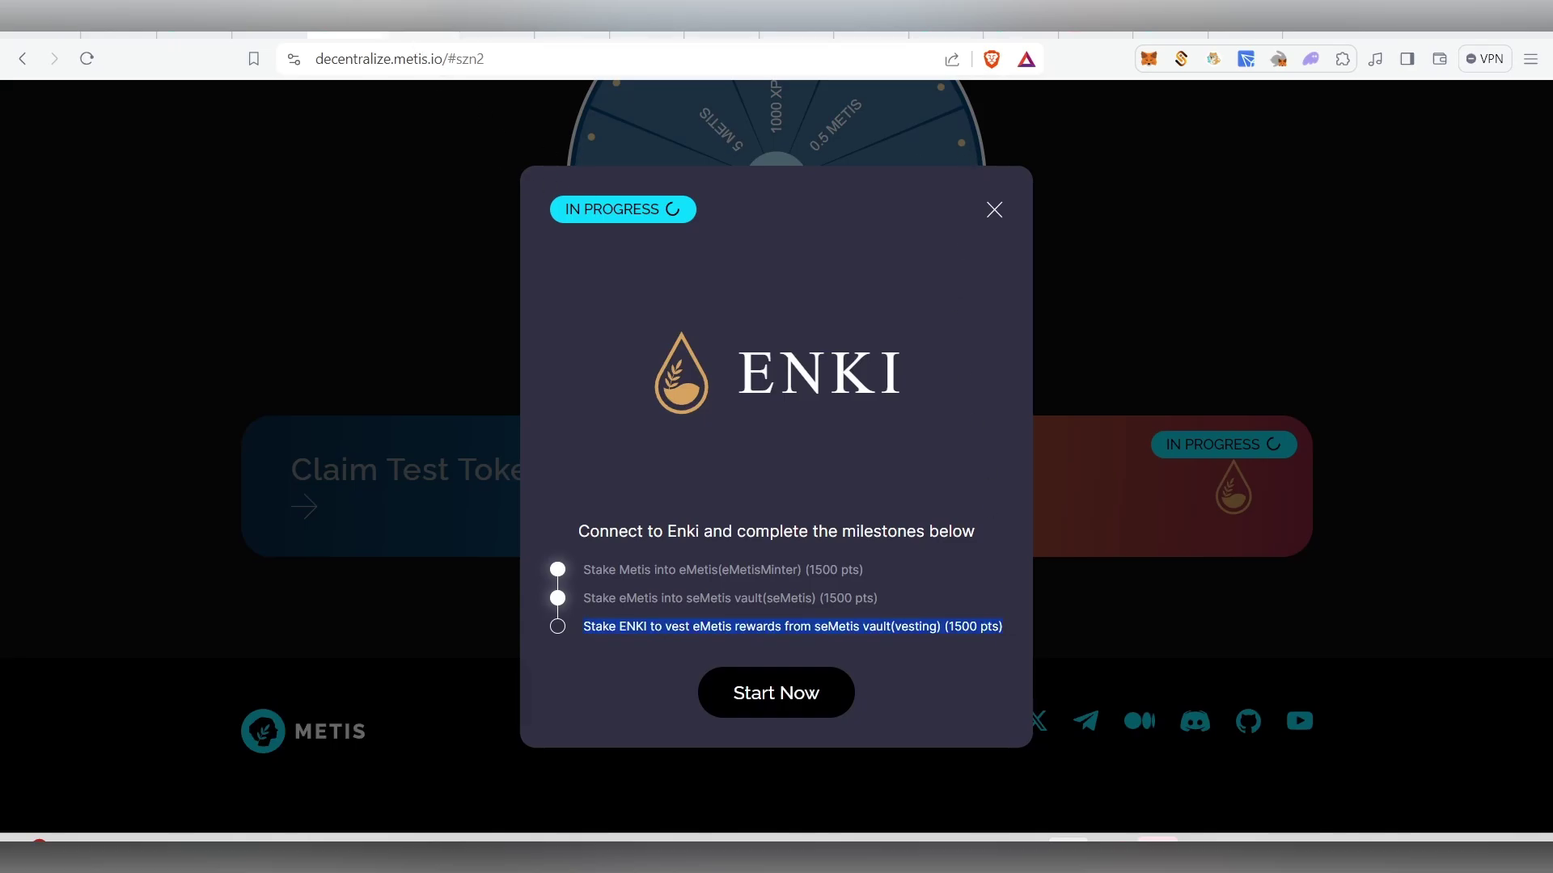
{"action": "key", "text": "ctrl+Tab"}
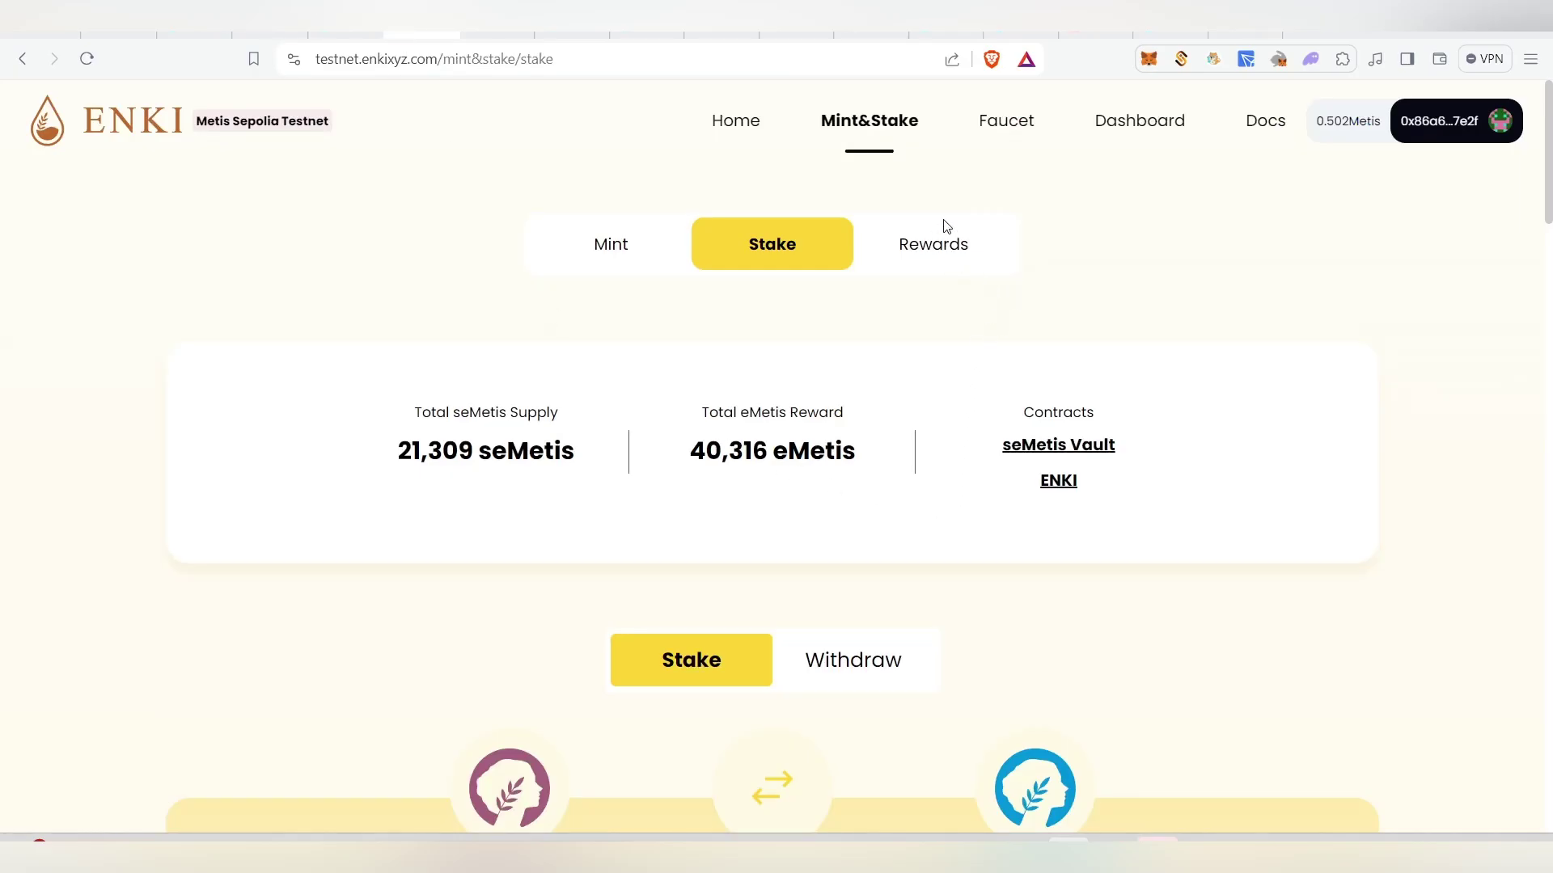
Try to request 0.1 ENKI from ENKI's faucet for the connected wallet, ticking the human-machine identity verification and confirming the transfer details
{"action": "left_click", "coordinate": [1006, 123]}
{"action": "left_click", "coordinate": [1011, 434]}
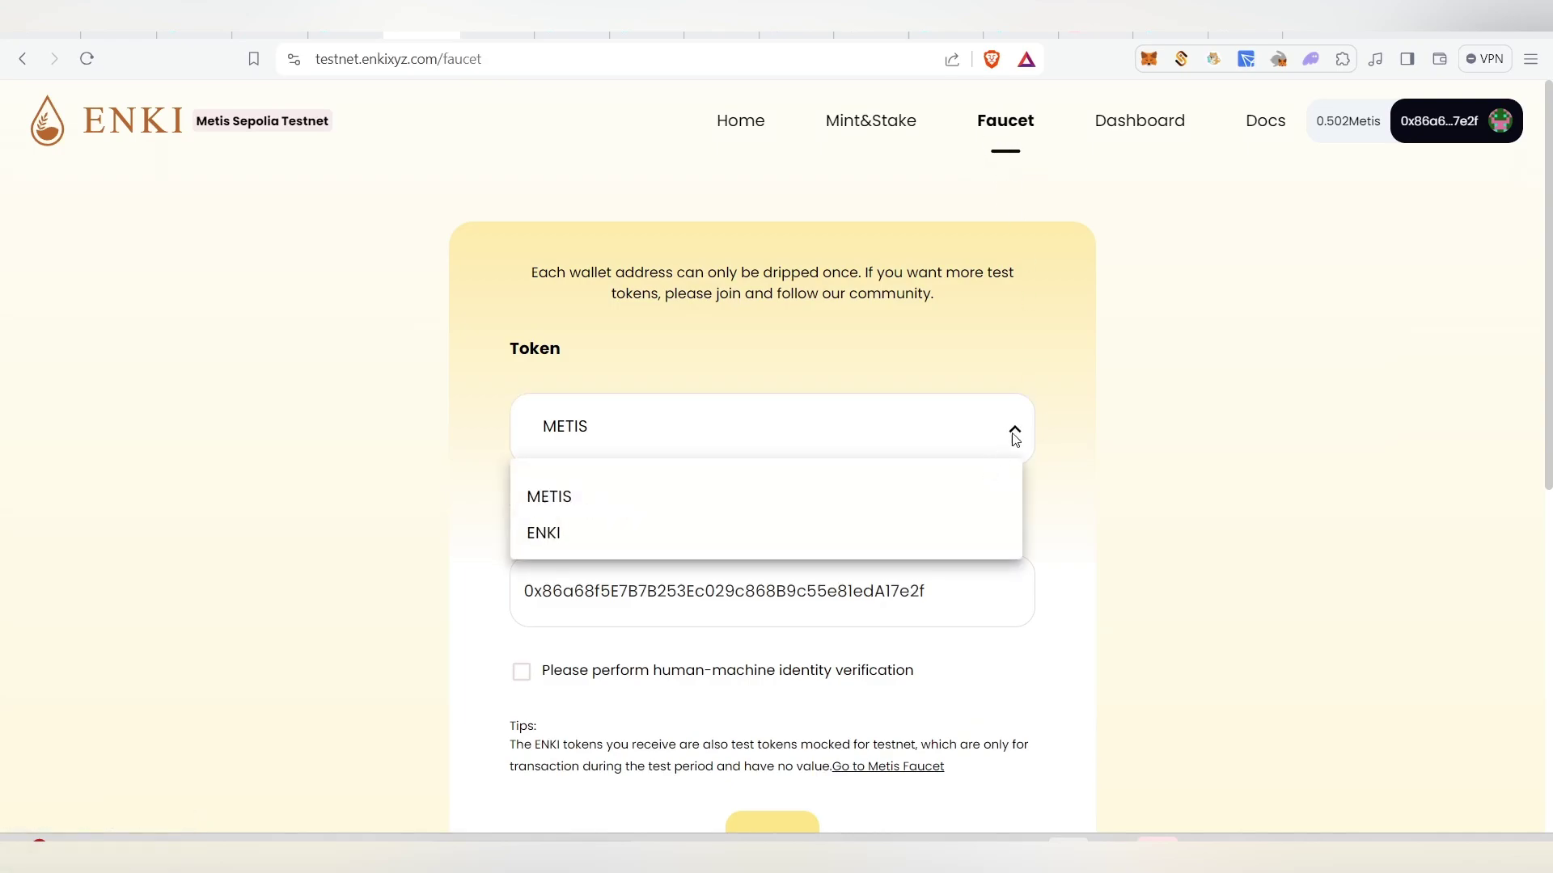
{"action": "left_click", "coordinate": [628, 535]}
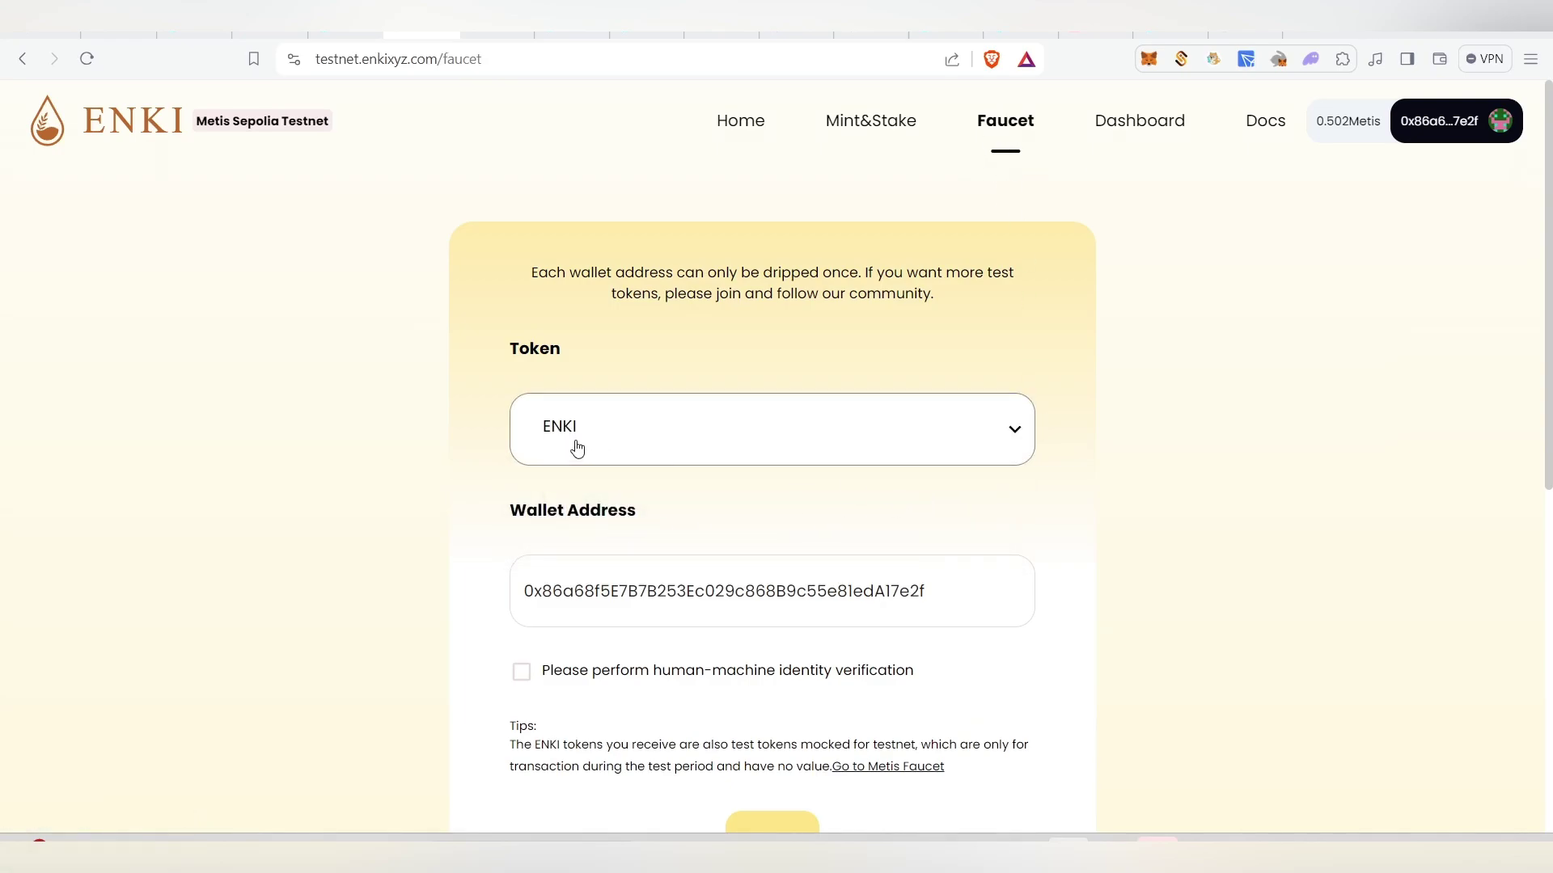
{"action": "scroll", "coordinate": [534, 485], "scroll_direction": "down", "scroll_amount": 3}
{"action": "left_click", "coordinate": [521, 470]}
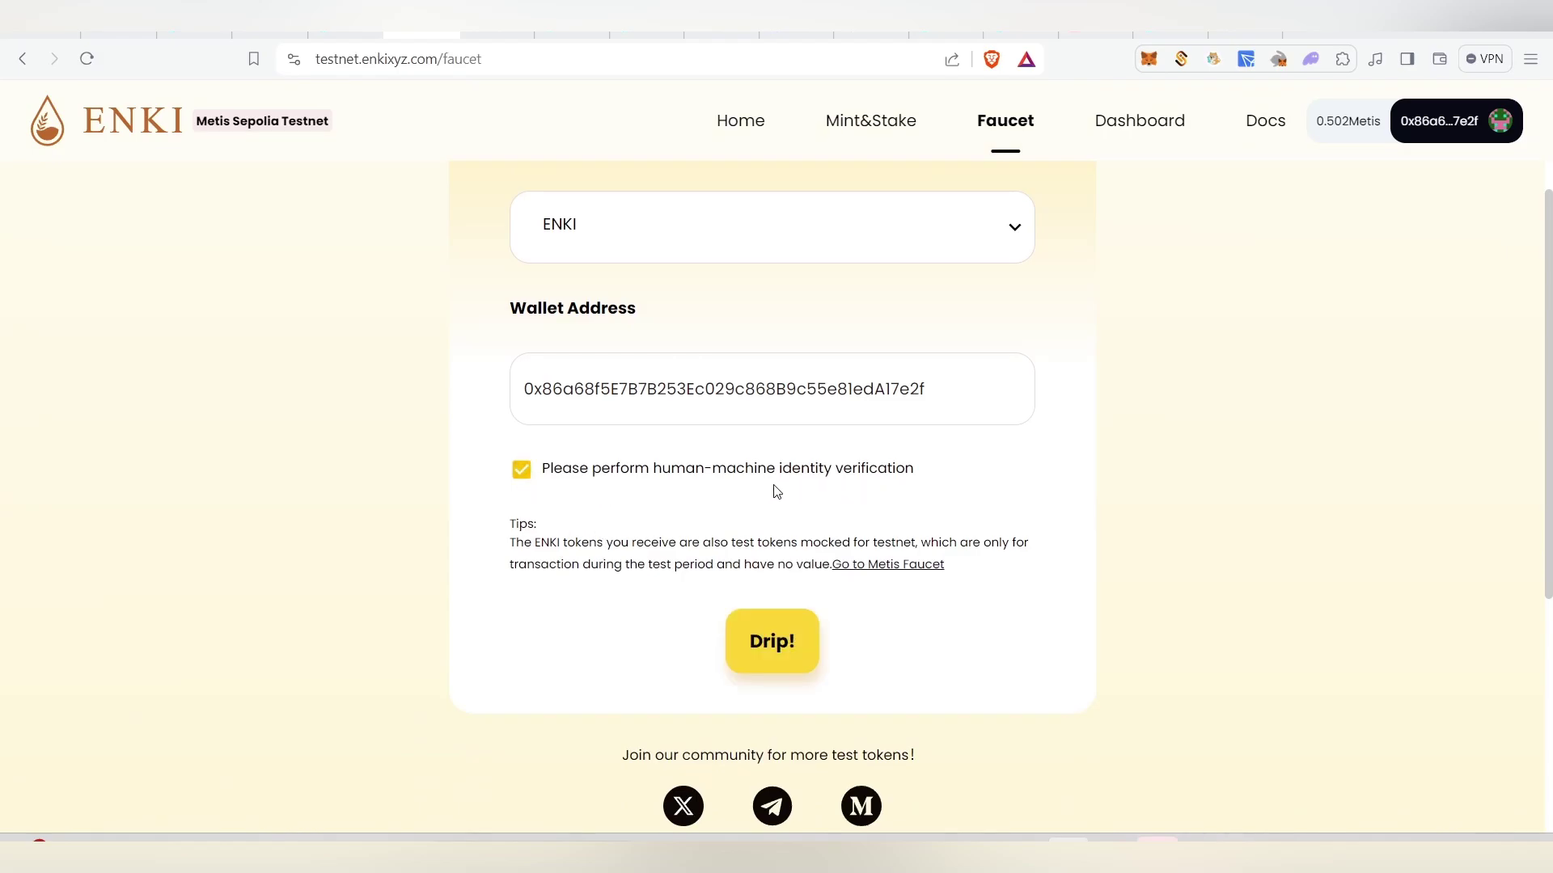
{"action": "scroll", "coordinate": [835, 666], "scroll_direction": "up", "scroll_amount": 1}
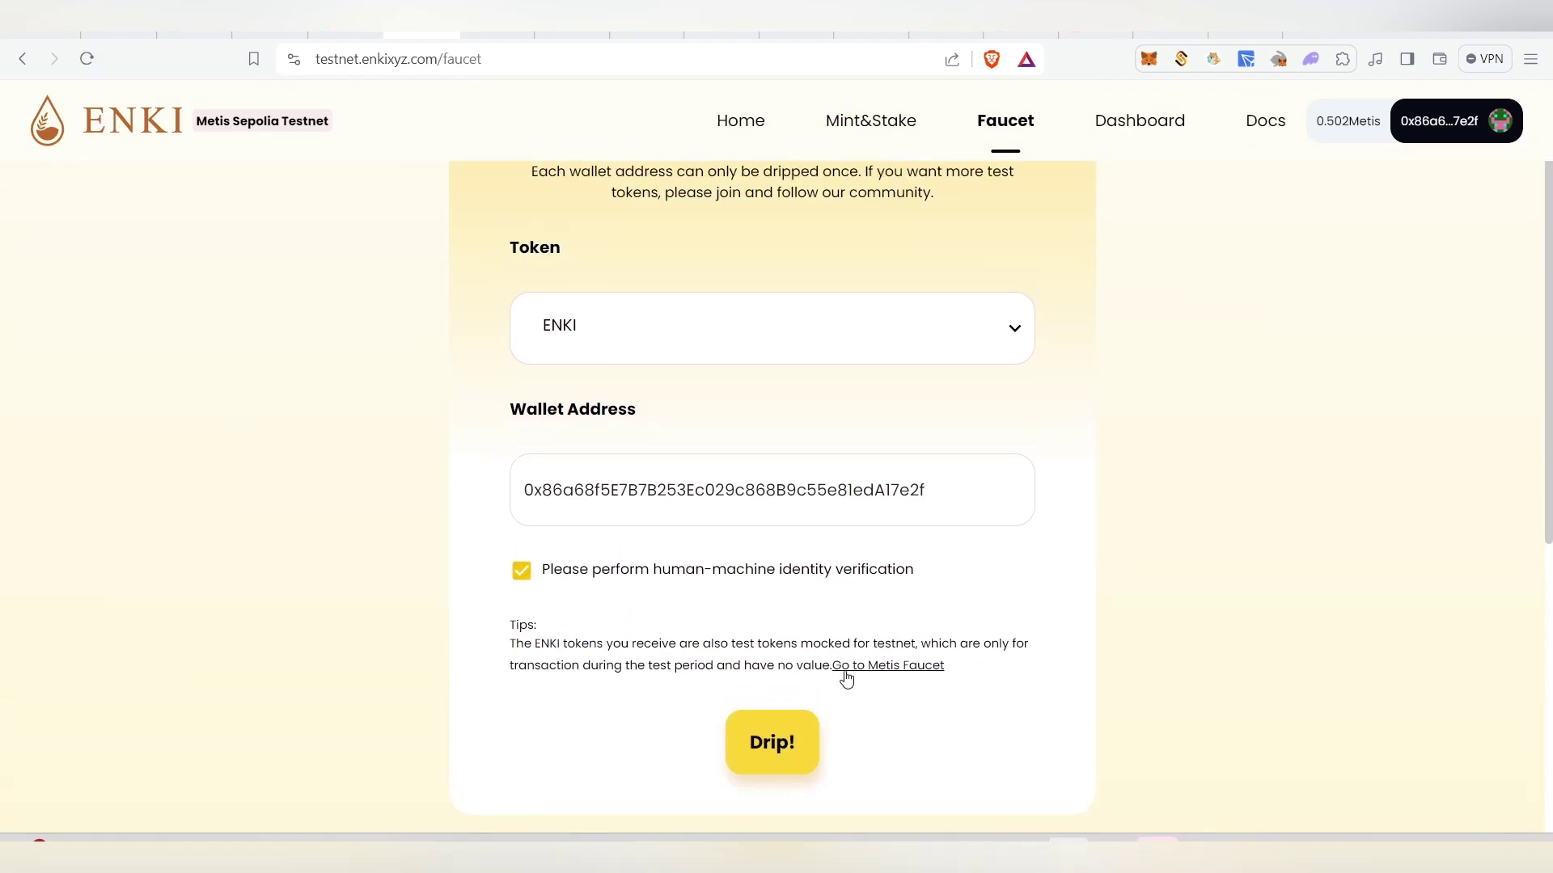
{"action": "left_click", "coordinate": [782, 741]}
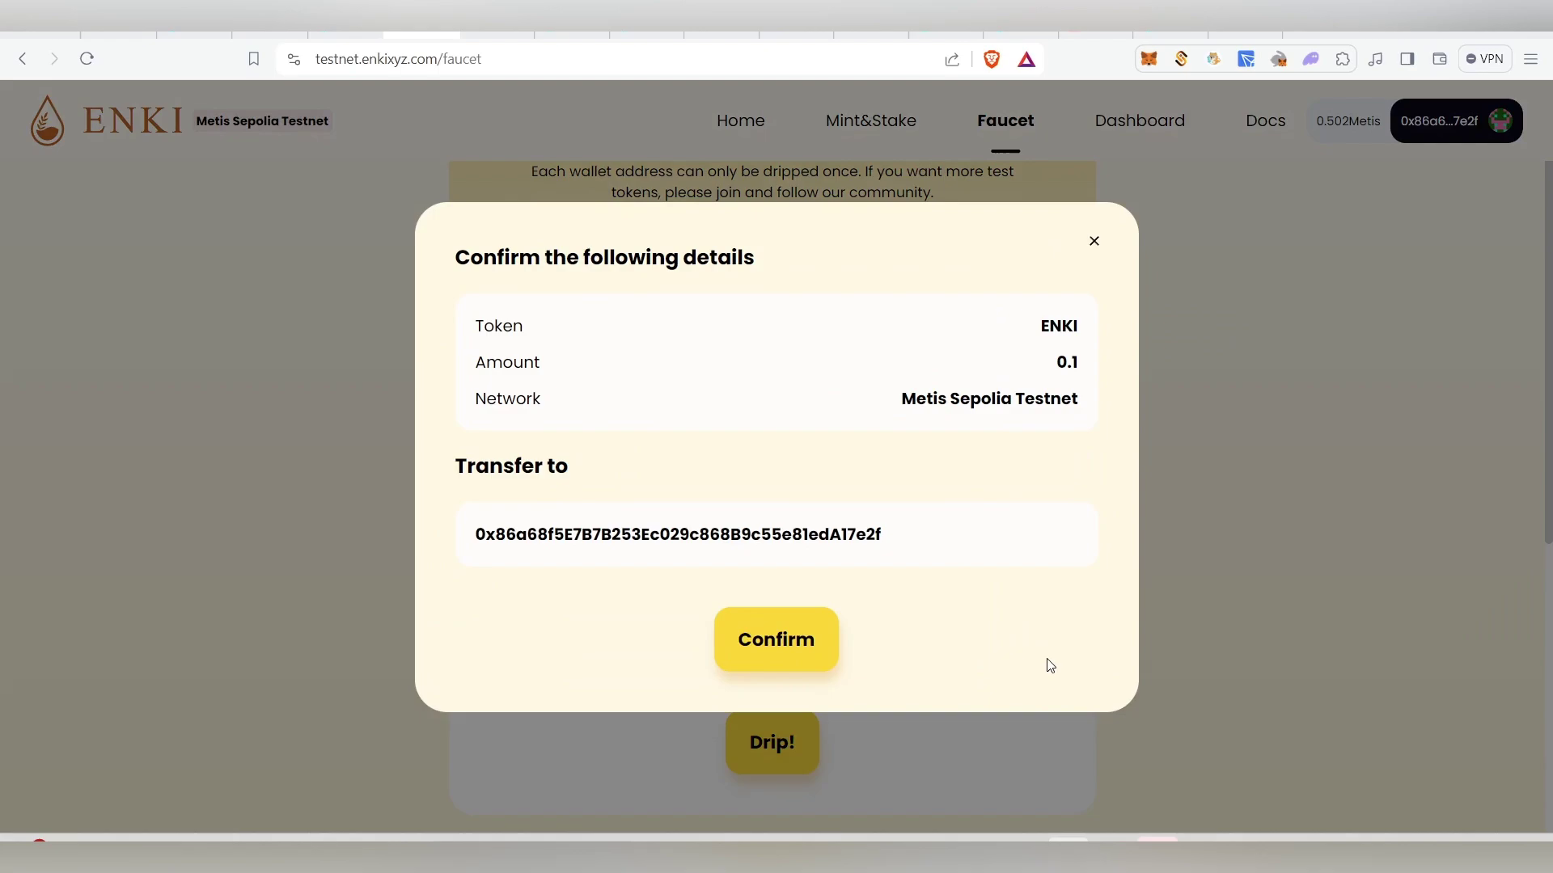
{"action": "left_click", "coordinate": [803, 637]}
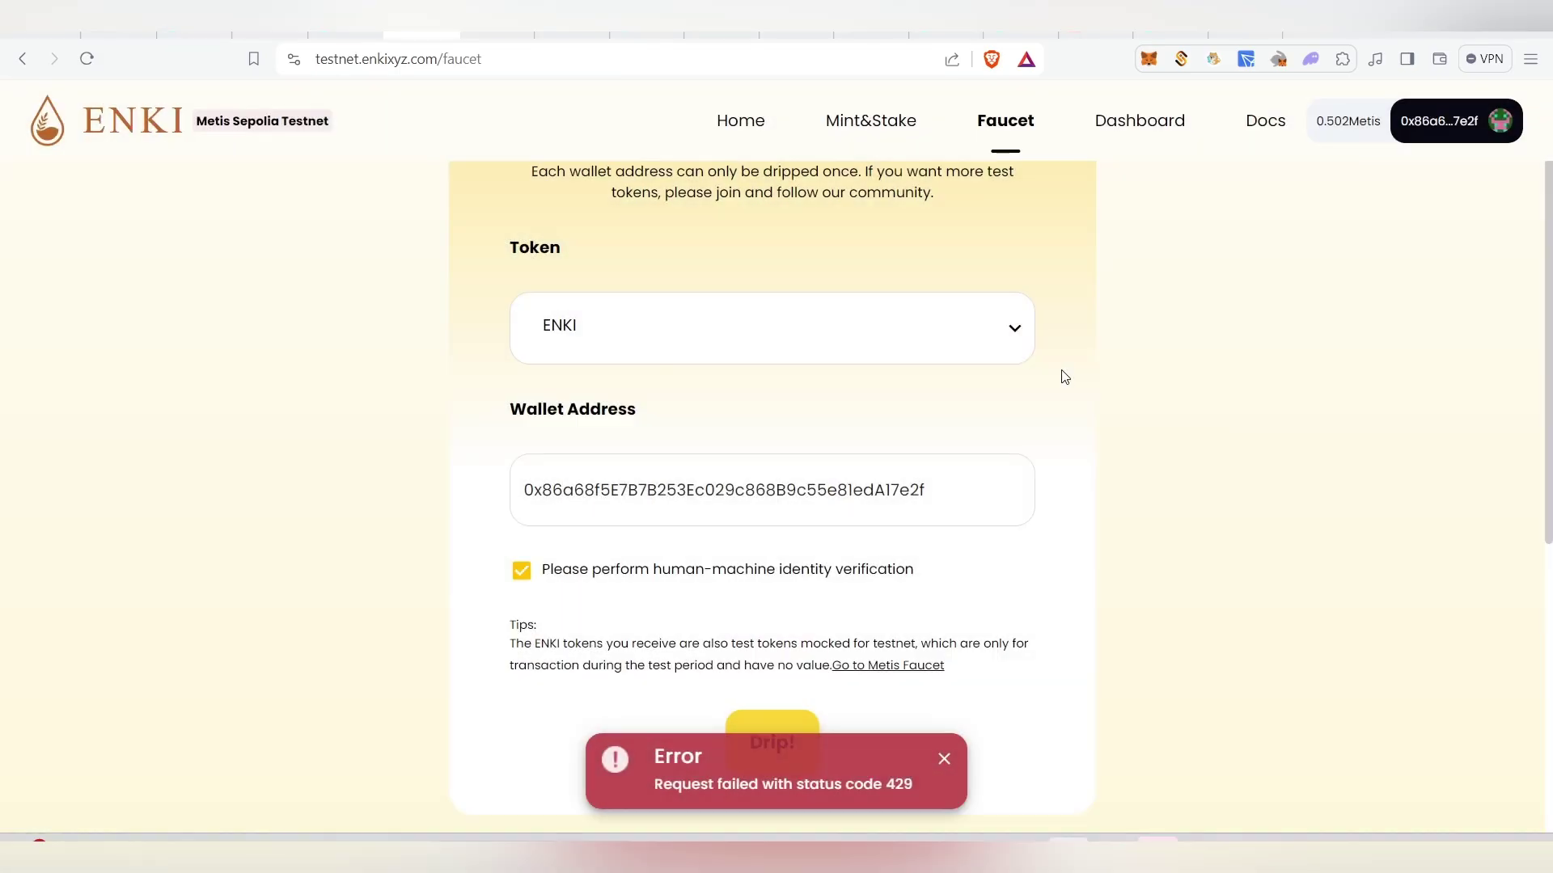
Retry the ENKI faucet request with the same wallet address and confirm the transfer details again
{"action": "scroll", "coordinate": [843, 544], "scroll_direction": "up", "scroll_amount": 2}
{"action": "scroll", "coordinate": [864, 726], "scroll_direction": "down", "scroll_amount": 3}
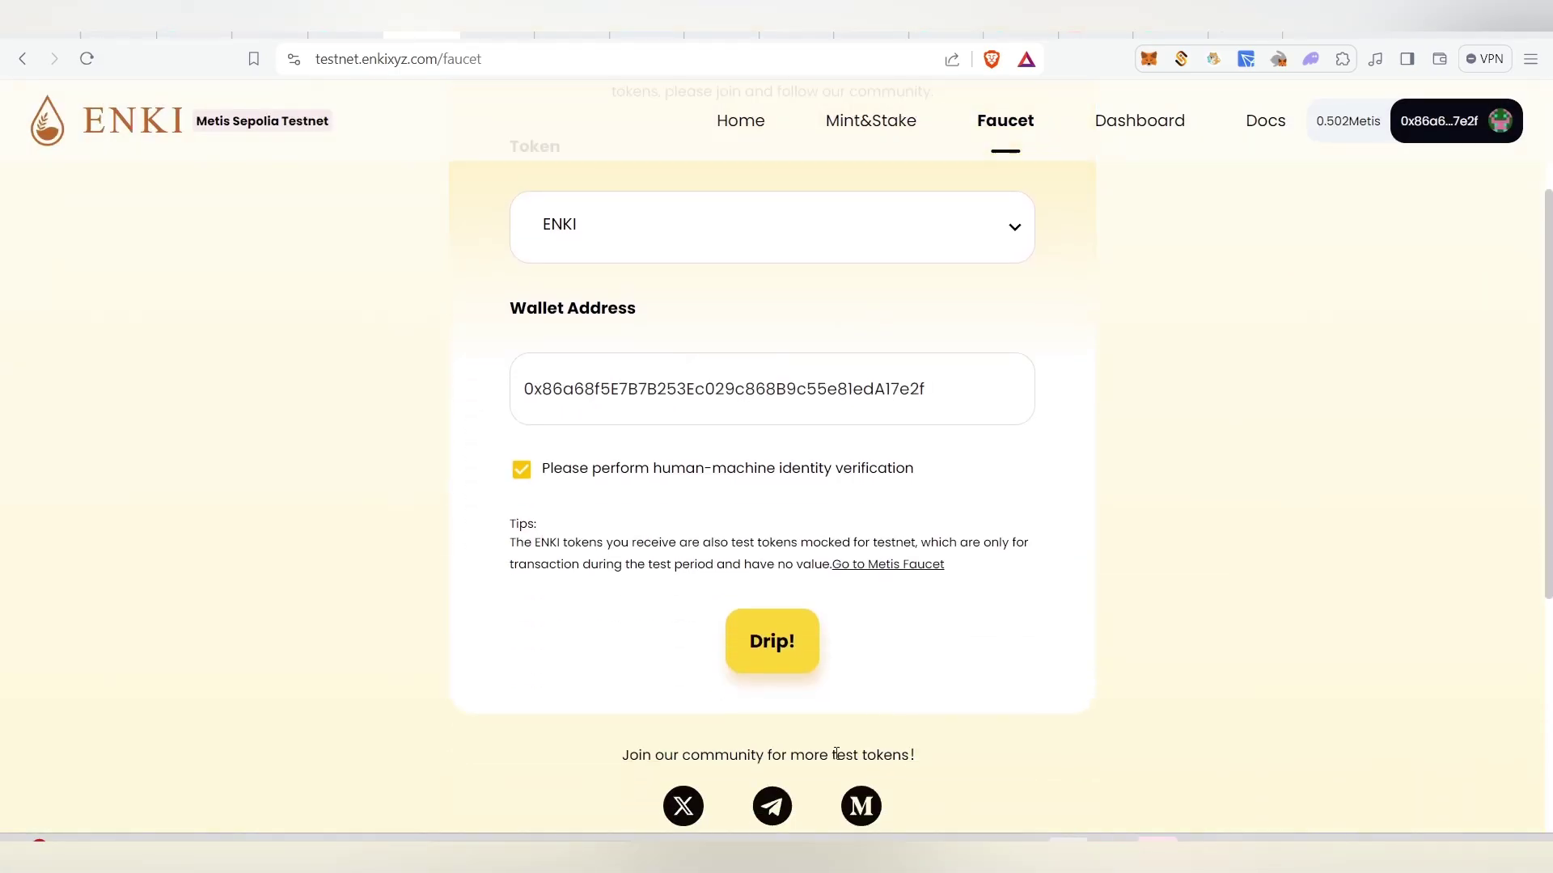
{"action": "left_click", "coordinate": [783, 645]}
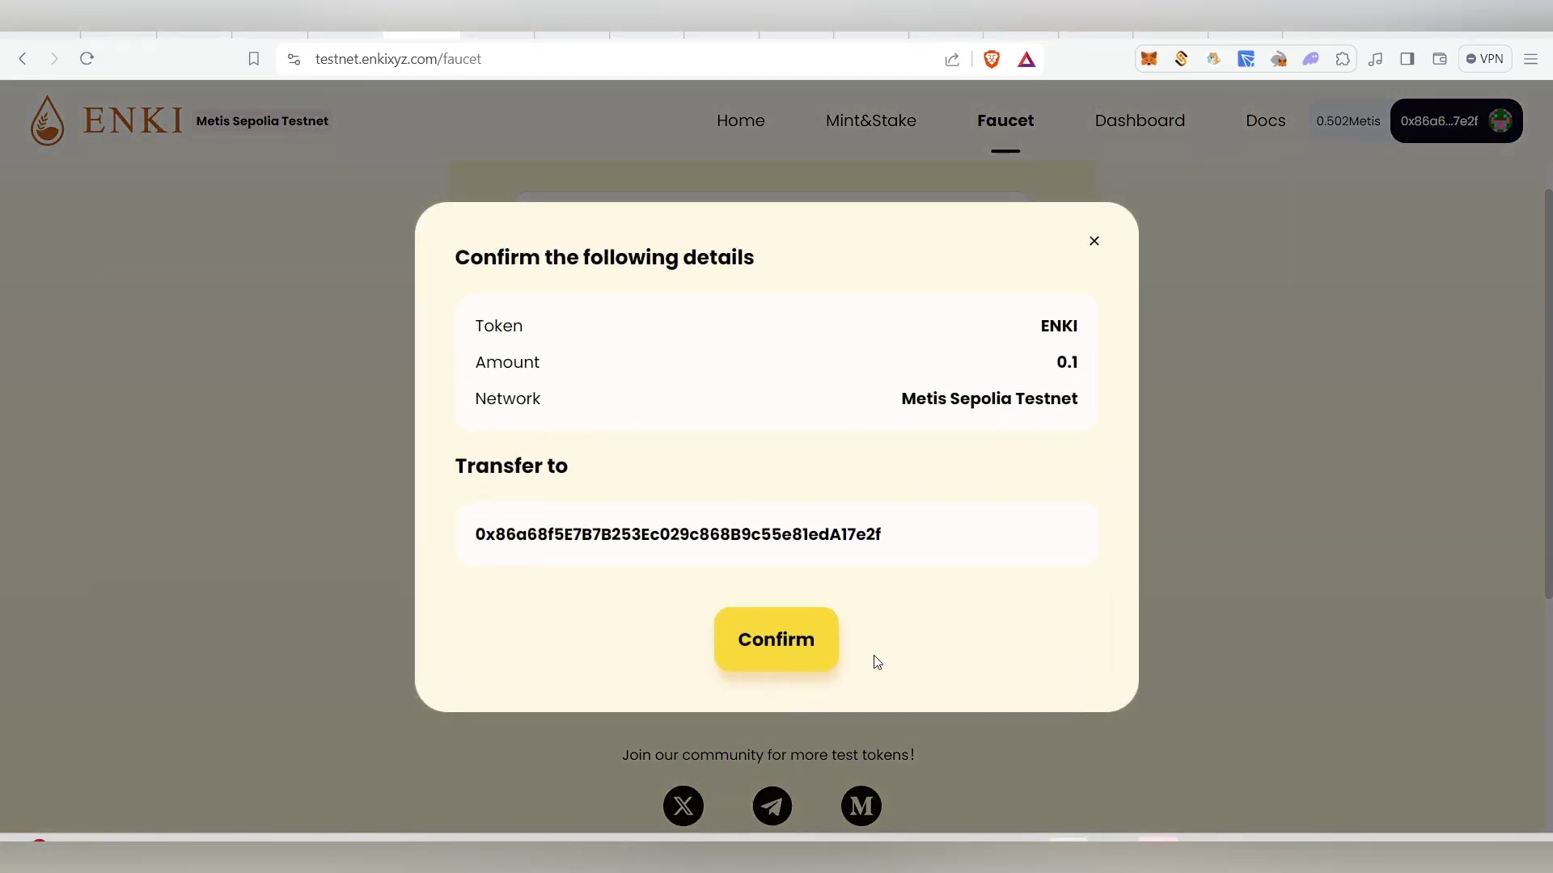
{"action": "left_click", "coordinate": [784, 632]}
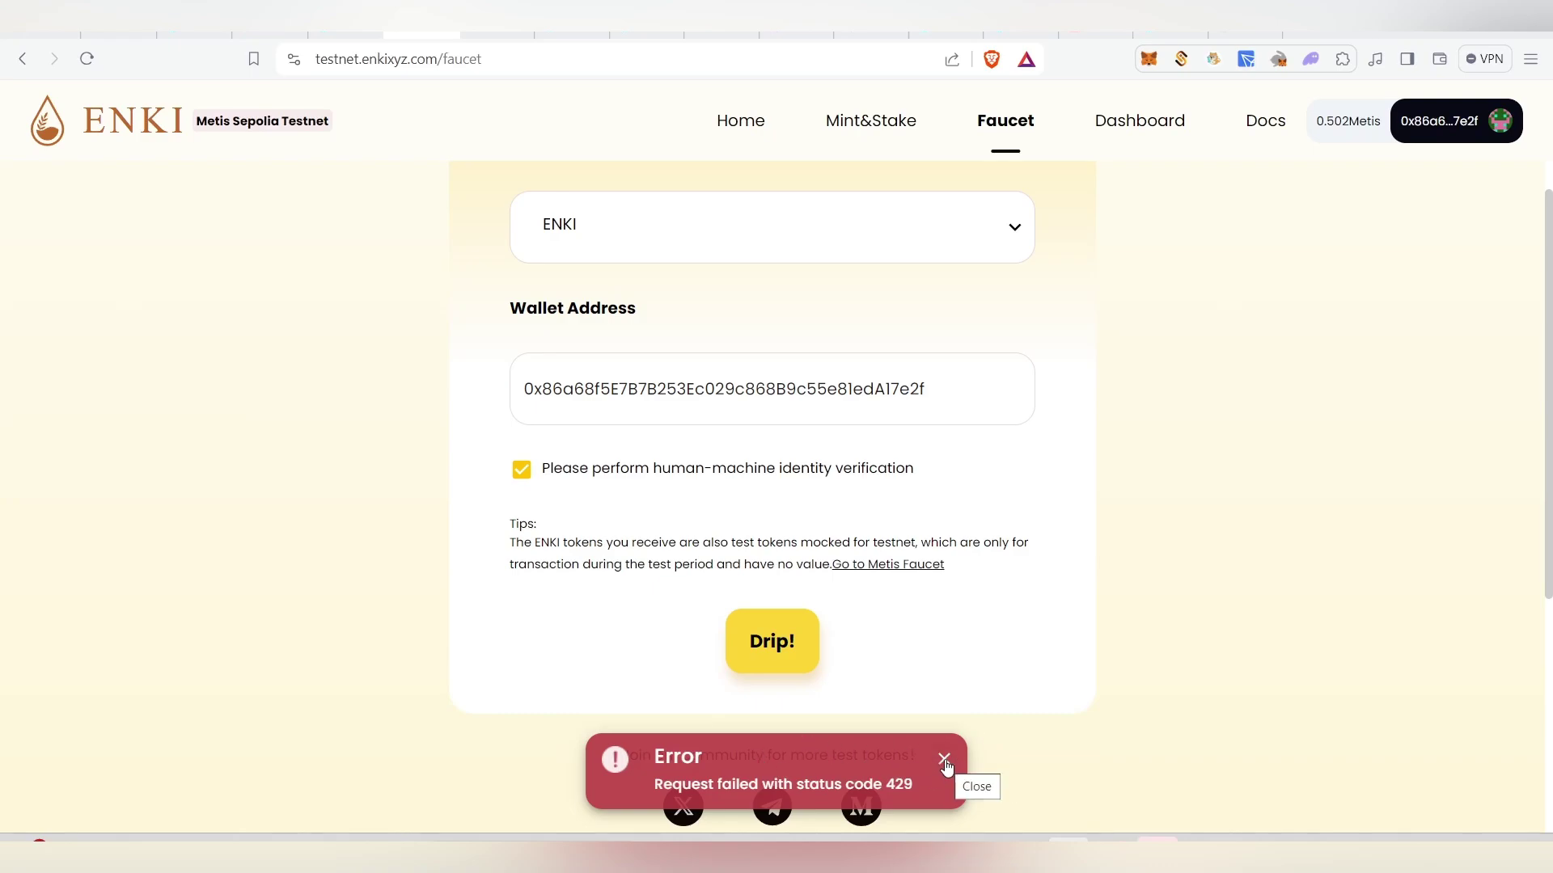
{"action": "scroll", "coordinate": [982, 655], "scroll_direction": "down", "scroll_amount": 3}
{"action": "scroll", "coordinate": [978, 654], "scroll_direction": "up", "scroll_amount": 4}
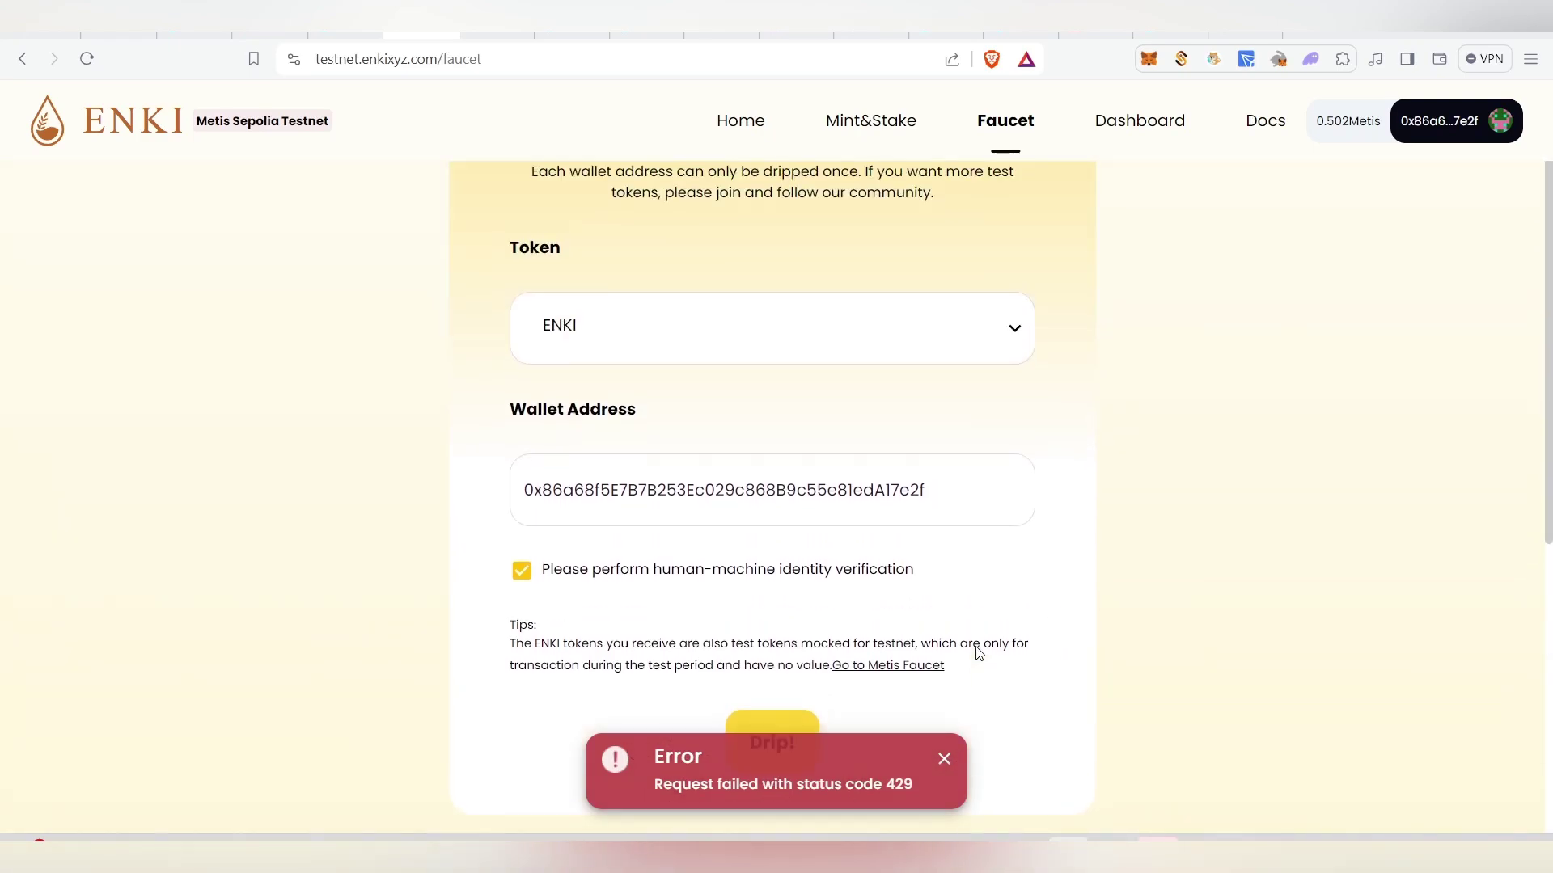
{"action": "scroll", "coordinate": [1101, 659], "scroll_direction": "up", "scroll_amount": 1}
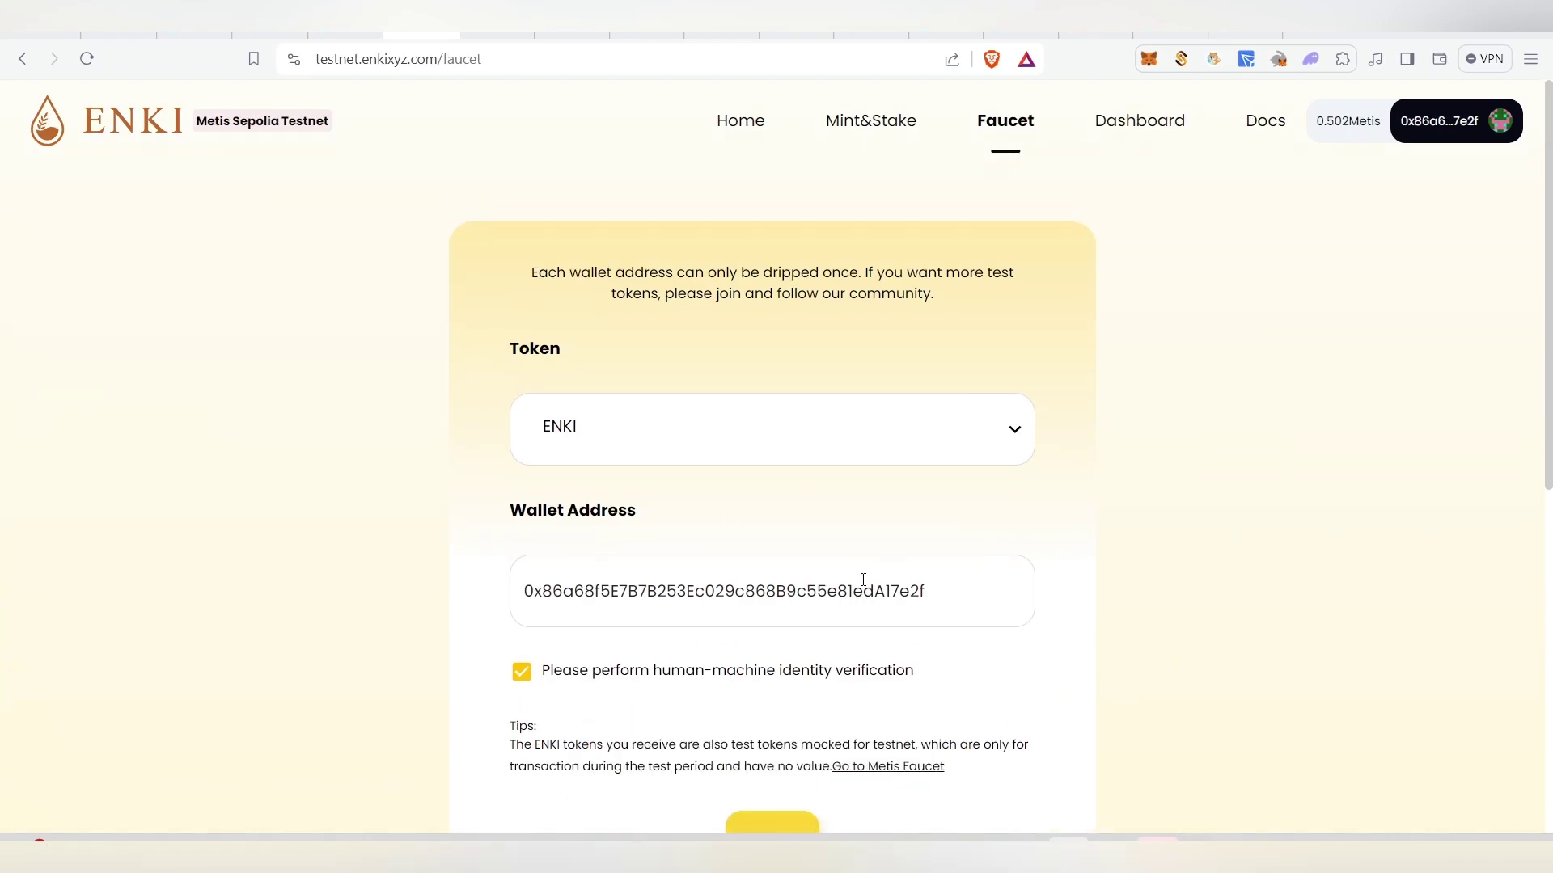
{"action": "scroll", "coordinate": [842, 622], "scroll_direction": "down", "scroll_amount": 3}
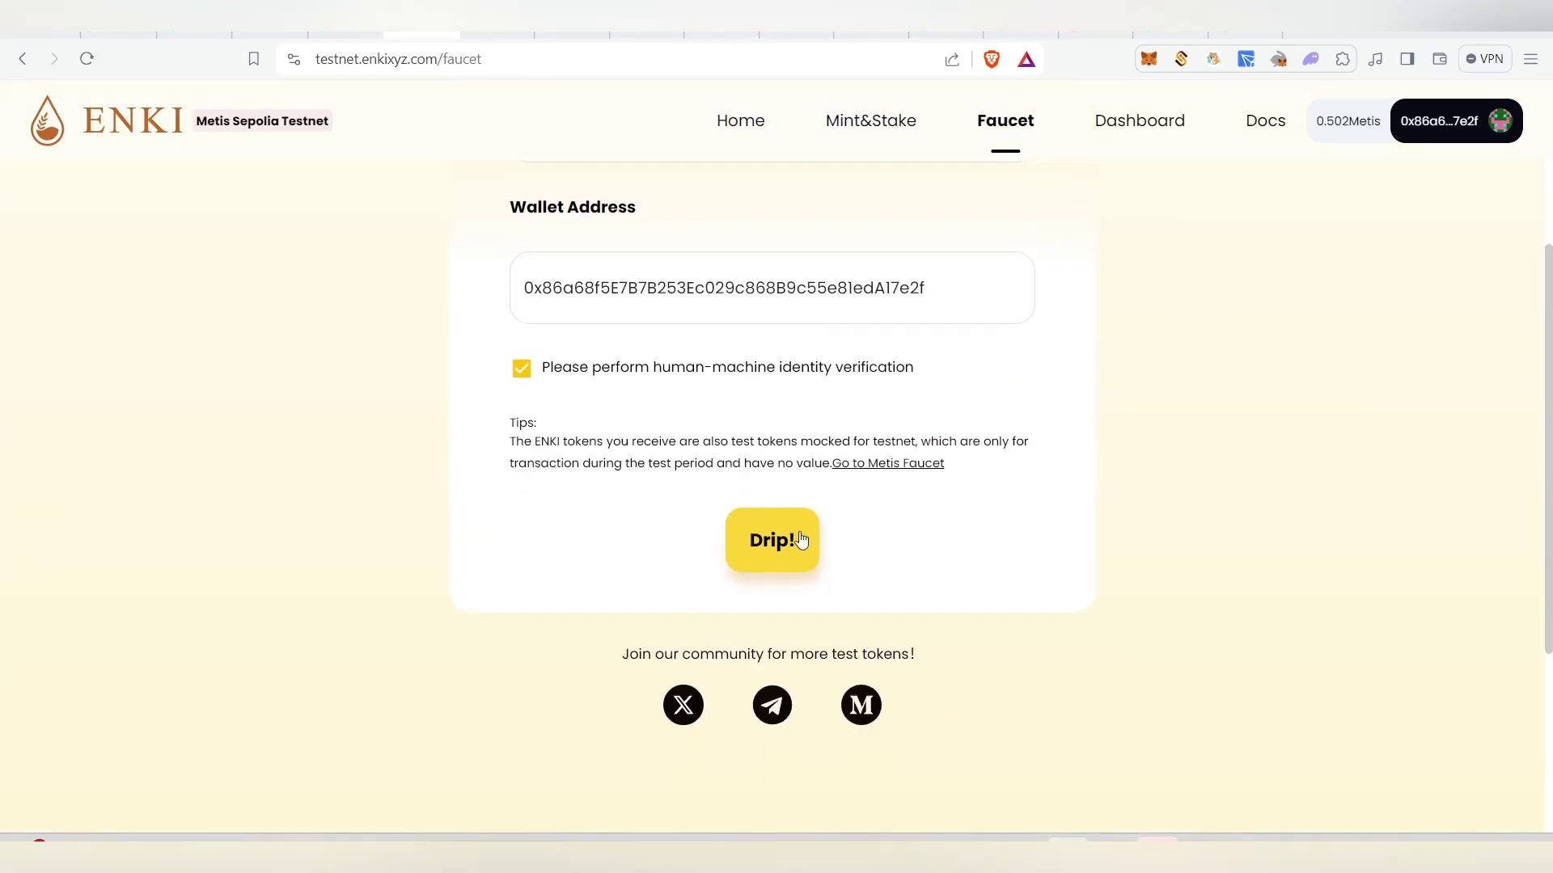
{"action": "scroll", "coordinate": [873, 469], "scroll_direction": "up", "scroll_amount": 3}
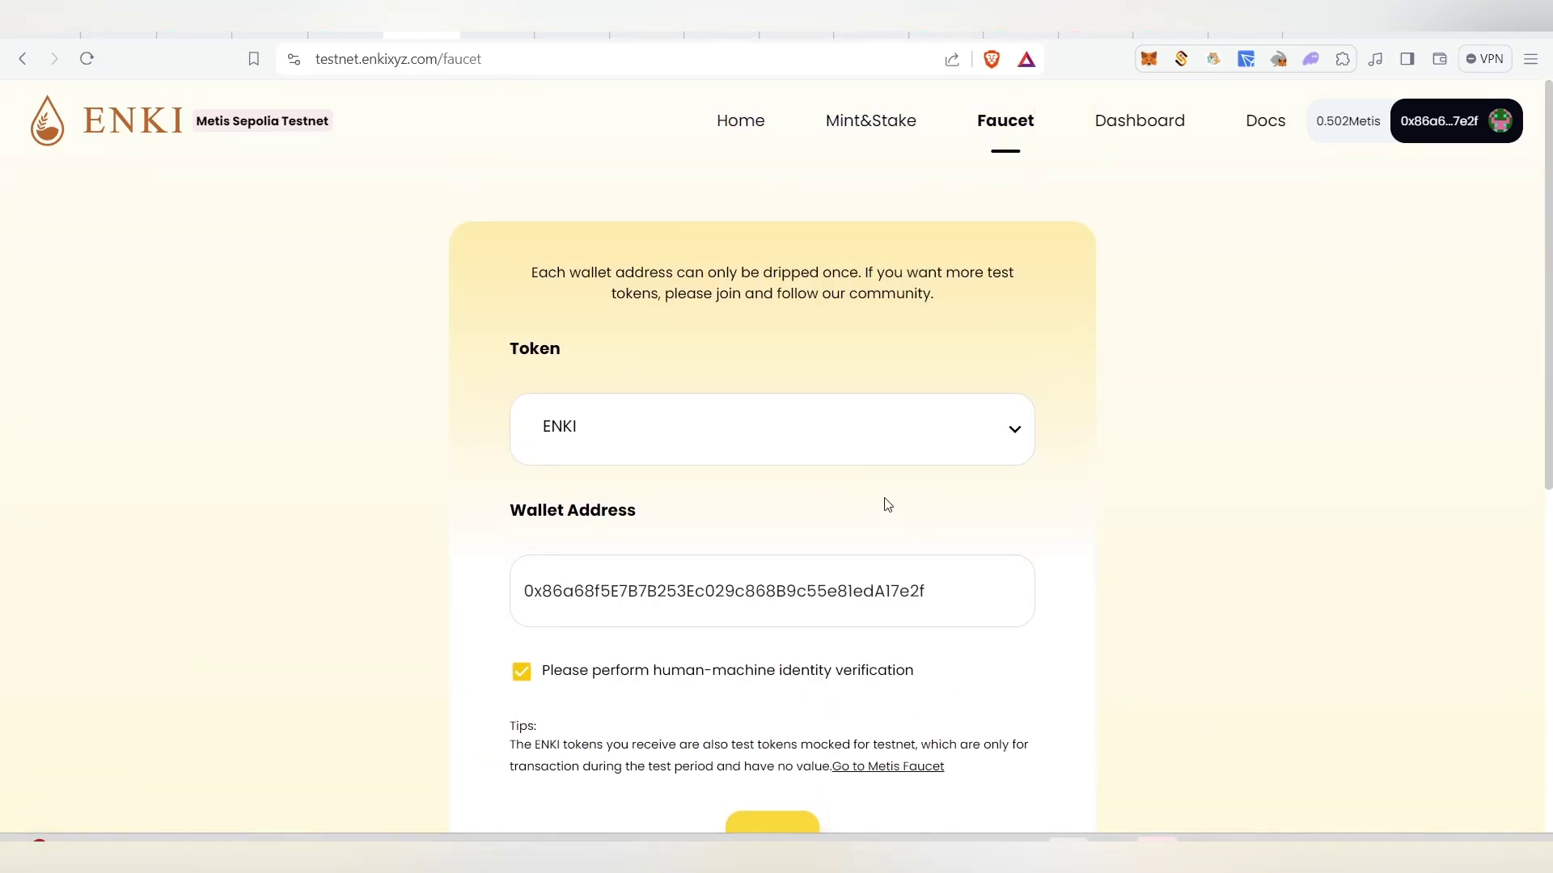
{"action": "scroll", "coordinate": [845, 502], "scroll_direction": "down", "scroll_amount": 5}
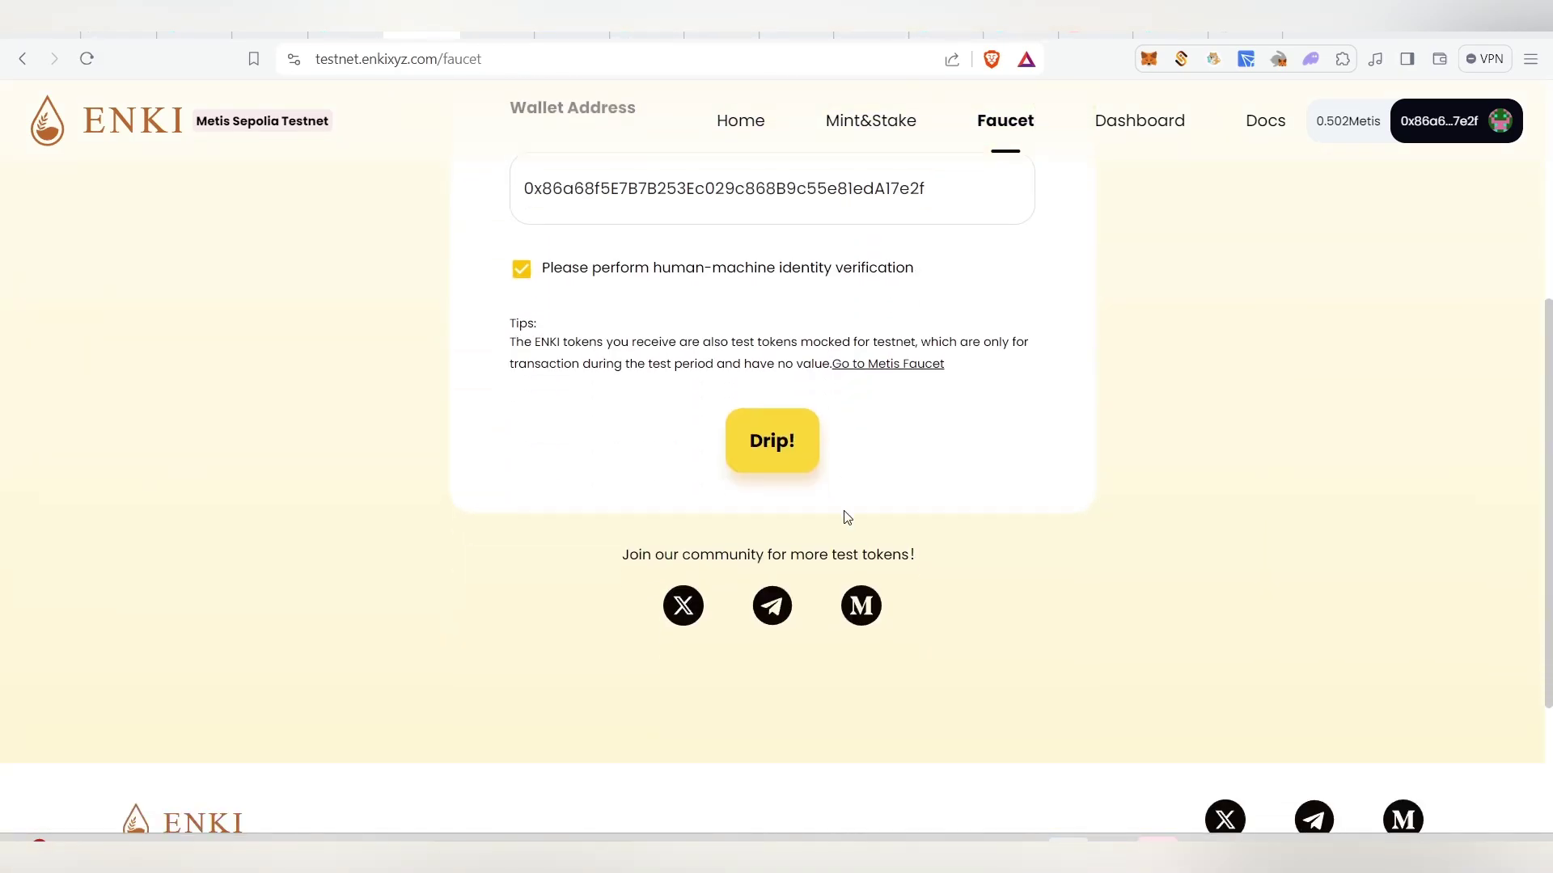
{"action": "scroll", "coordinate": [922, 537], "scroll_direction": "up", "scroll_amount": 4}
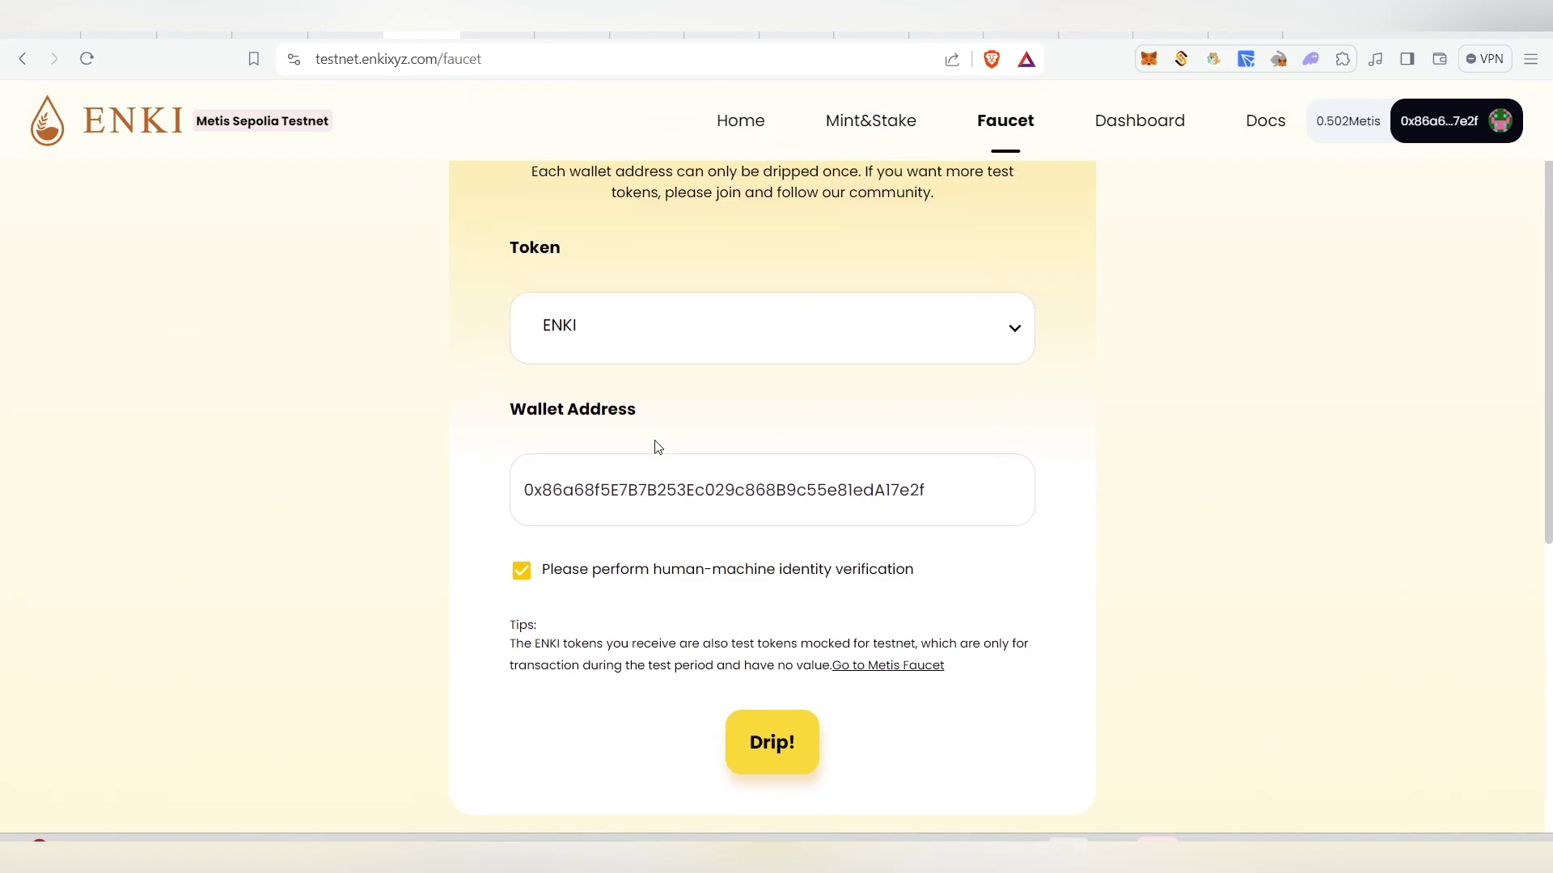
Return to ENKI's staking page and examine the Vest section's ENKI balance, vest status and Stake ENKI form
{"action": "left_click", "coordinate": [904, 134]}
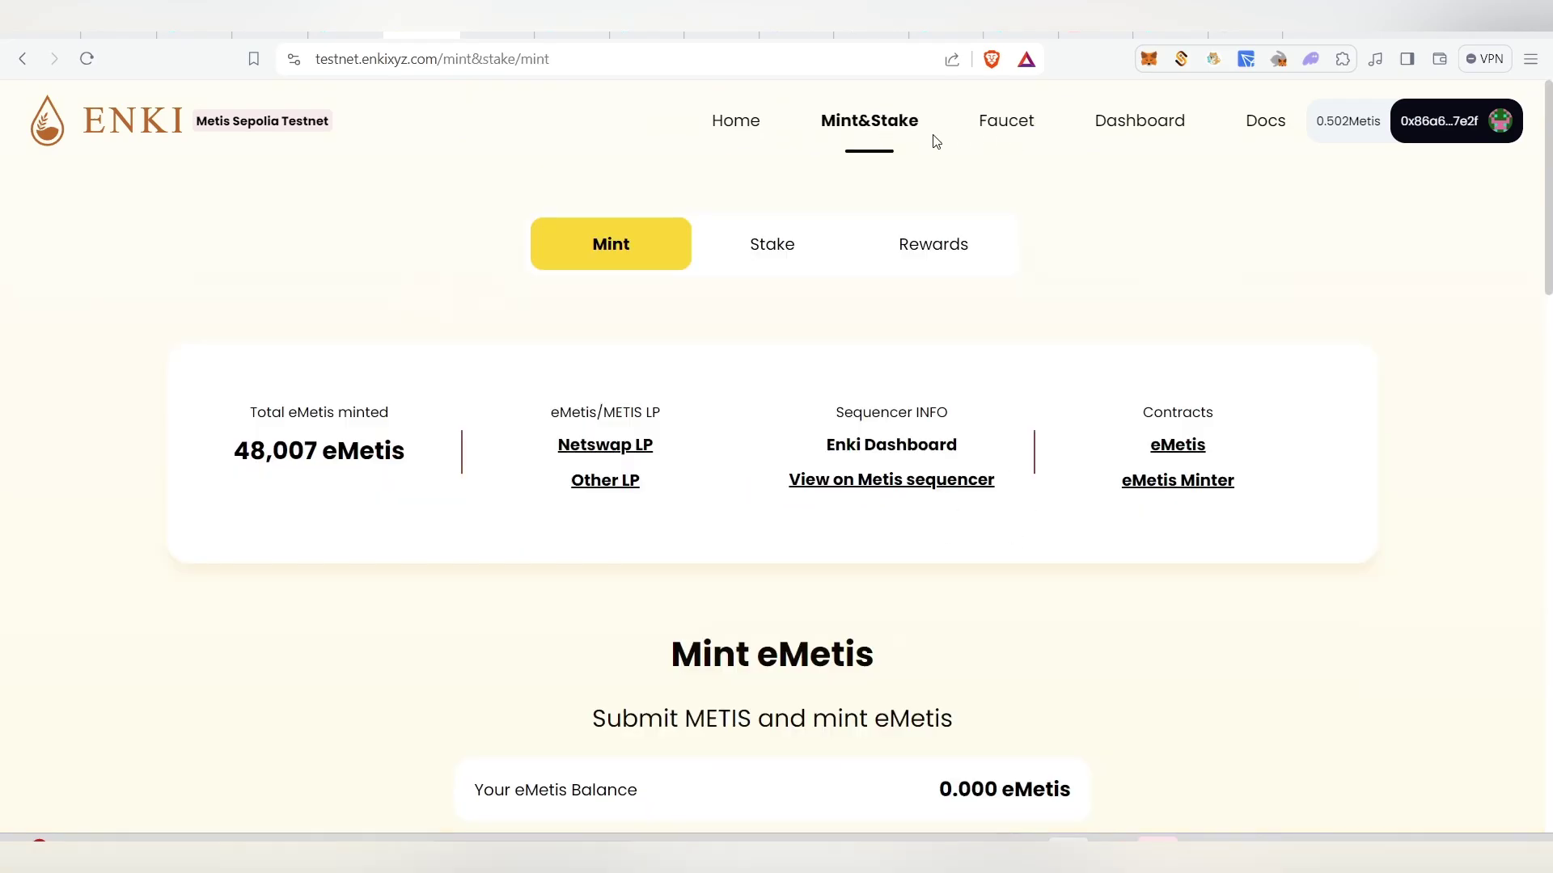
{"action": "left_click", "coordinate": [777, 249]}
{"action": "scroll", "coordinate": [877, 370], "scroll_direction": "down", "scroll_amount": 7}
{"action": "scroll", "coordinate": [880, 381], "scroll_direction": "down", "scroll_amount": 12}
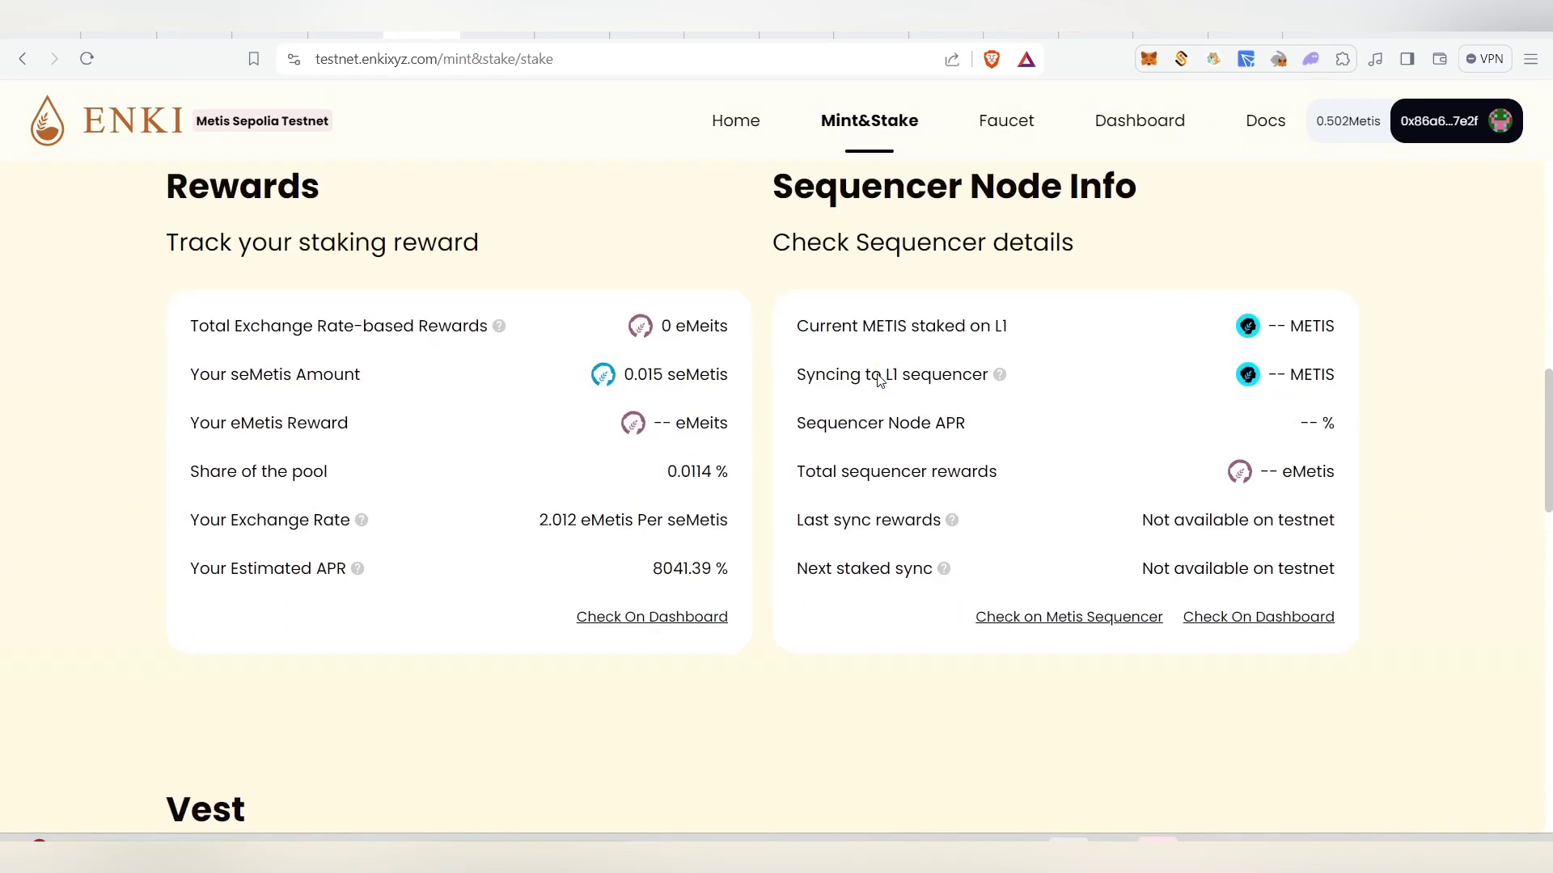
{"action": "scroll", "coordinate": [1119, 417], "scroll_direction": "up", "scroll_amount": 2}
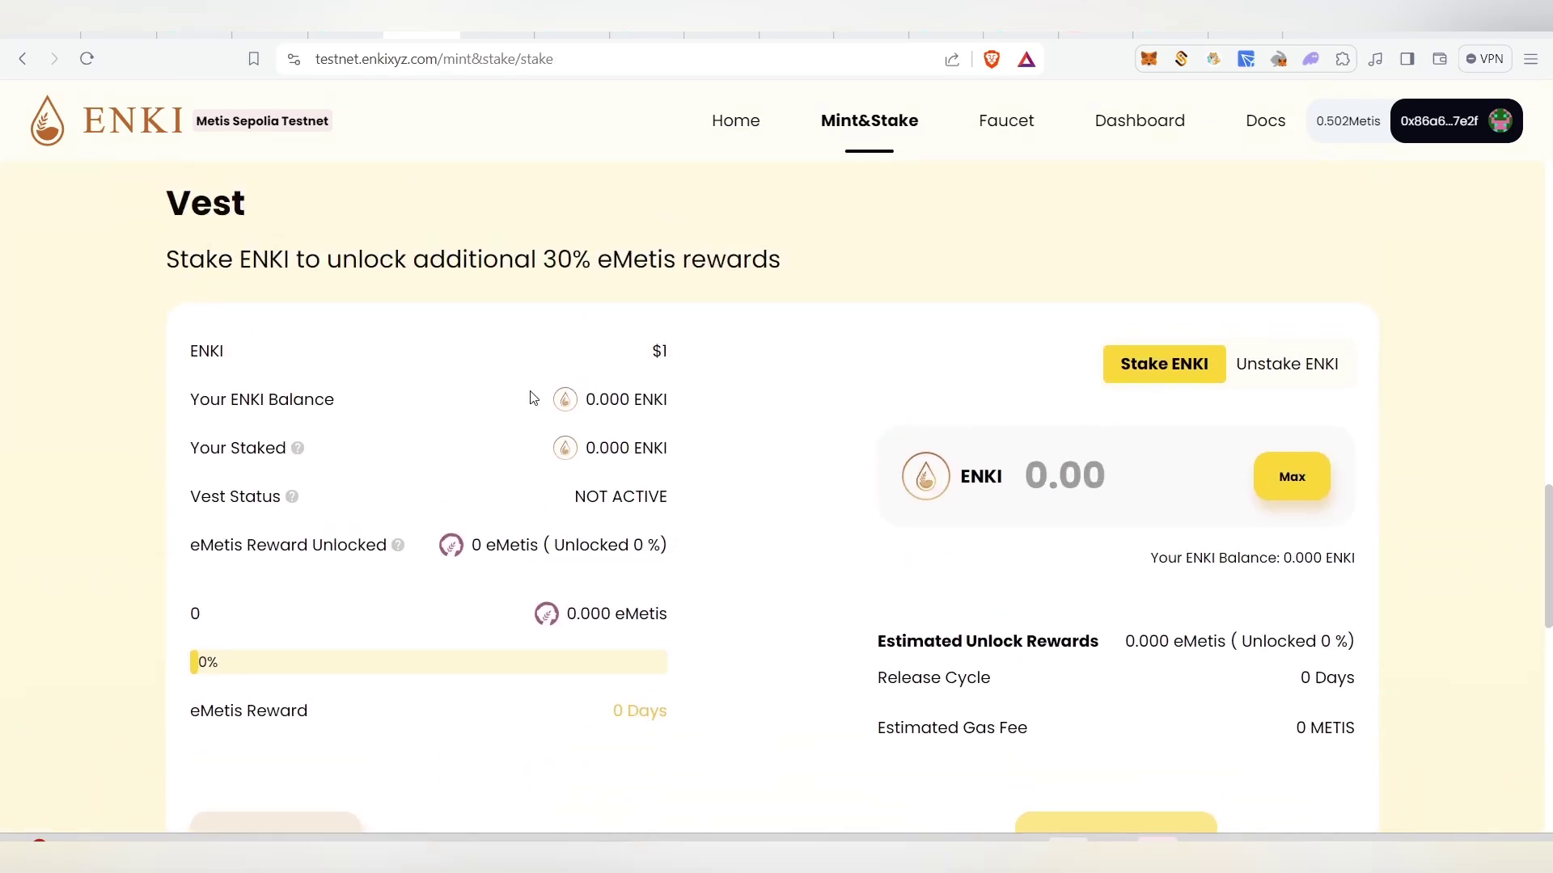
{"action": "left_click_drag", "start_coordinate": [273, 215], "coordinate": [155, 213]}
{"action": "left_click", "coordinate": [372, 189]}
{"action": "scroll", "coordinate": [1182, 631], "scroll_direction": "down", "scroll_amount": 3}
{"action": "scroll", "coordinate": [1142, 530], "scroll_direction": "up", "scroll_amount": 3}
{"action": "scroll", "coordinate": [1052, 552], "scroll_direction": "down", "scroll_amount": 3}
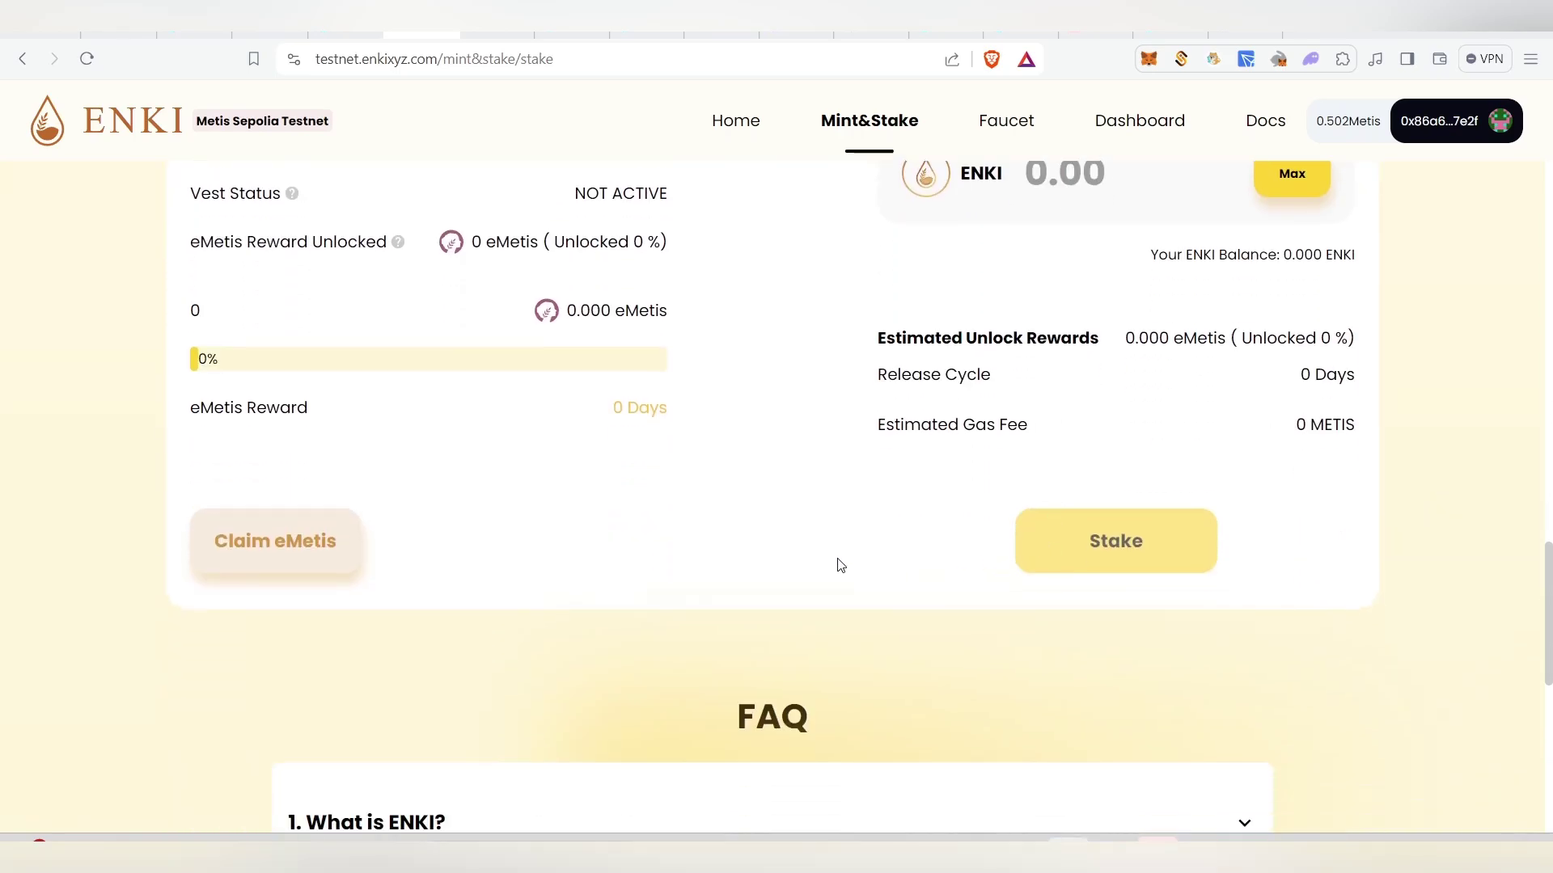
Switch to the Metis Season Two page, close the Enki milestones dialog, and reload to check the XP and METIS balance
{"action": "key", "text": "ctrl+shift+Tab"}
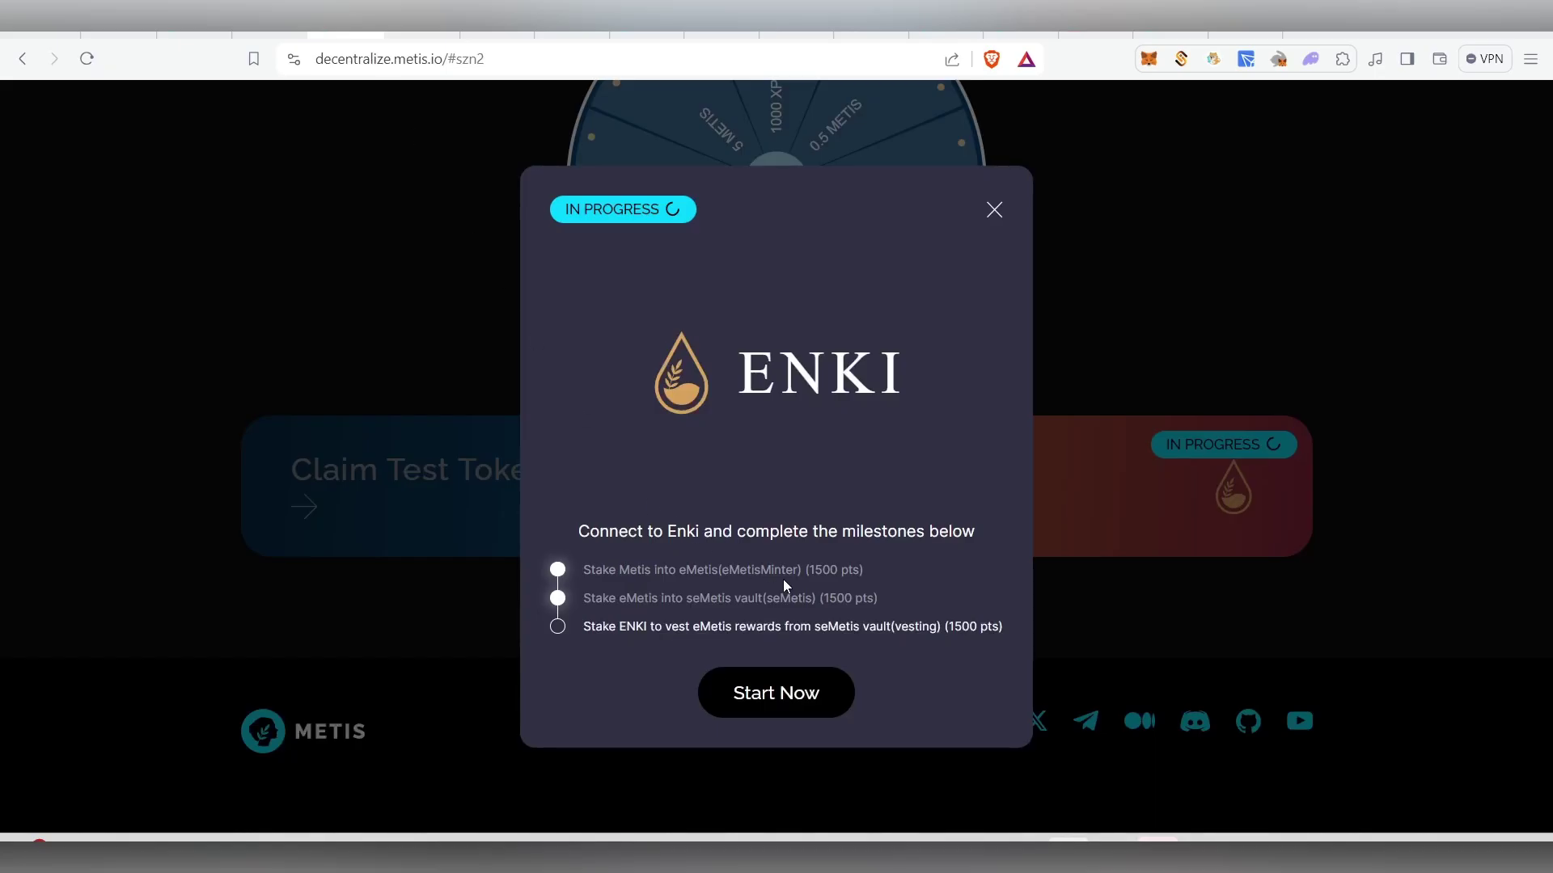
{"action": "left_click", "coordinate": [987, 215]}
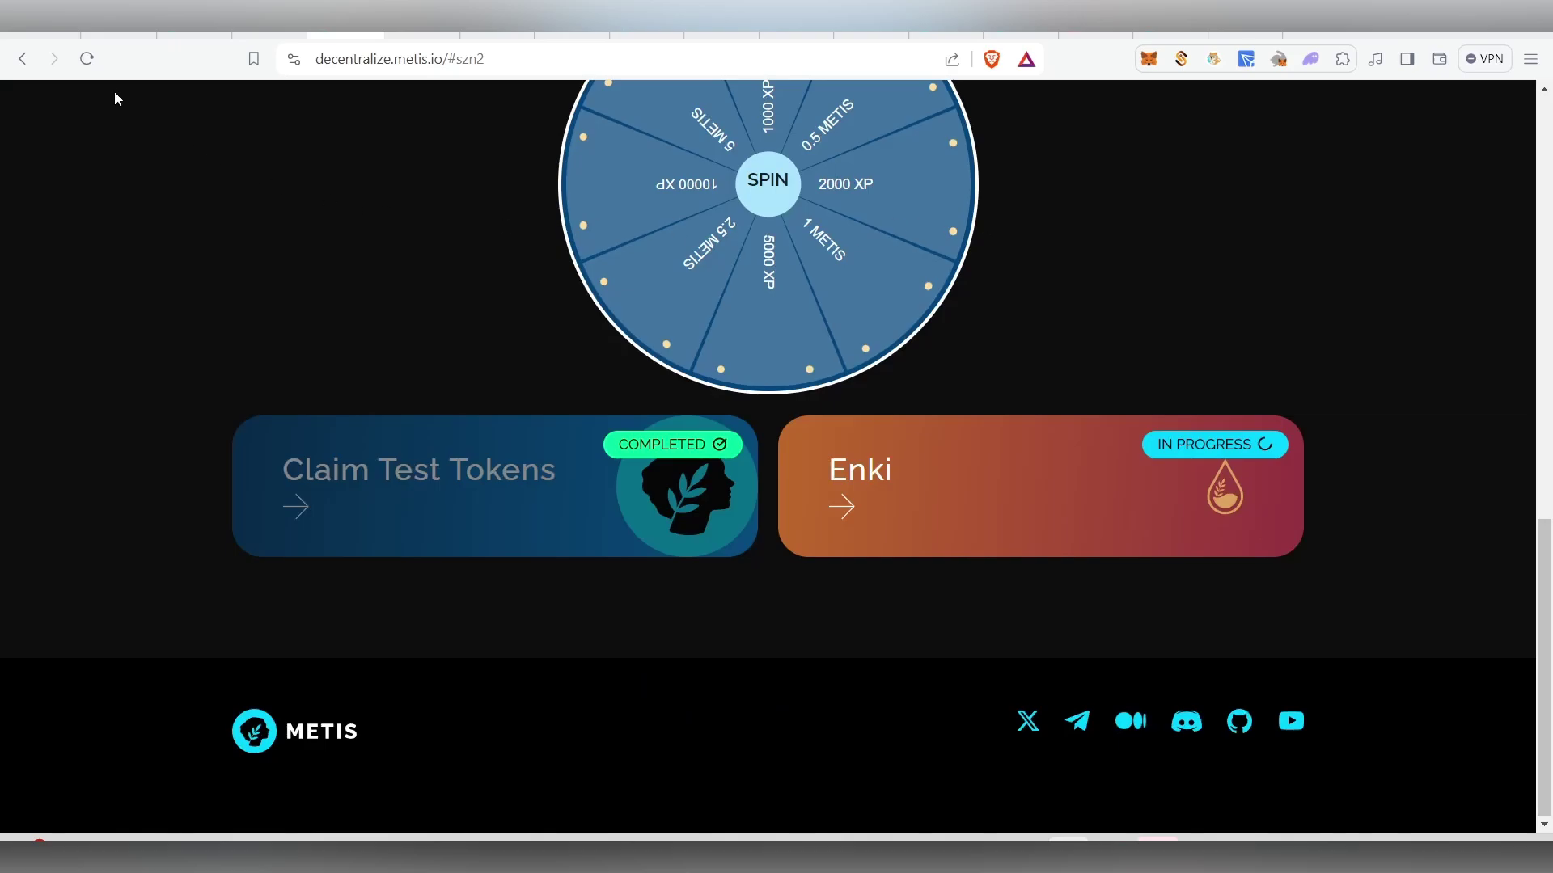
{"action": "left_click", "coordinate": [86, 58]}
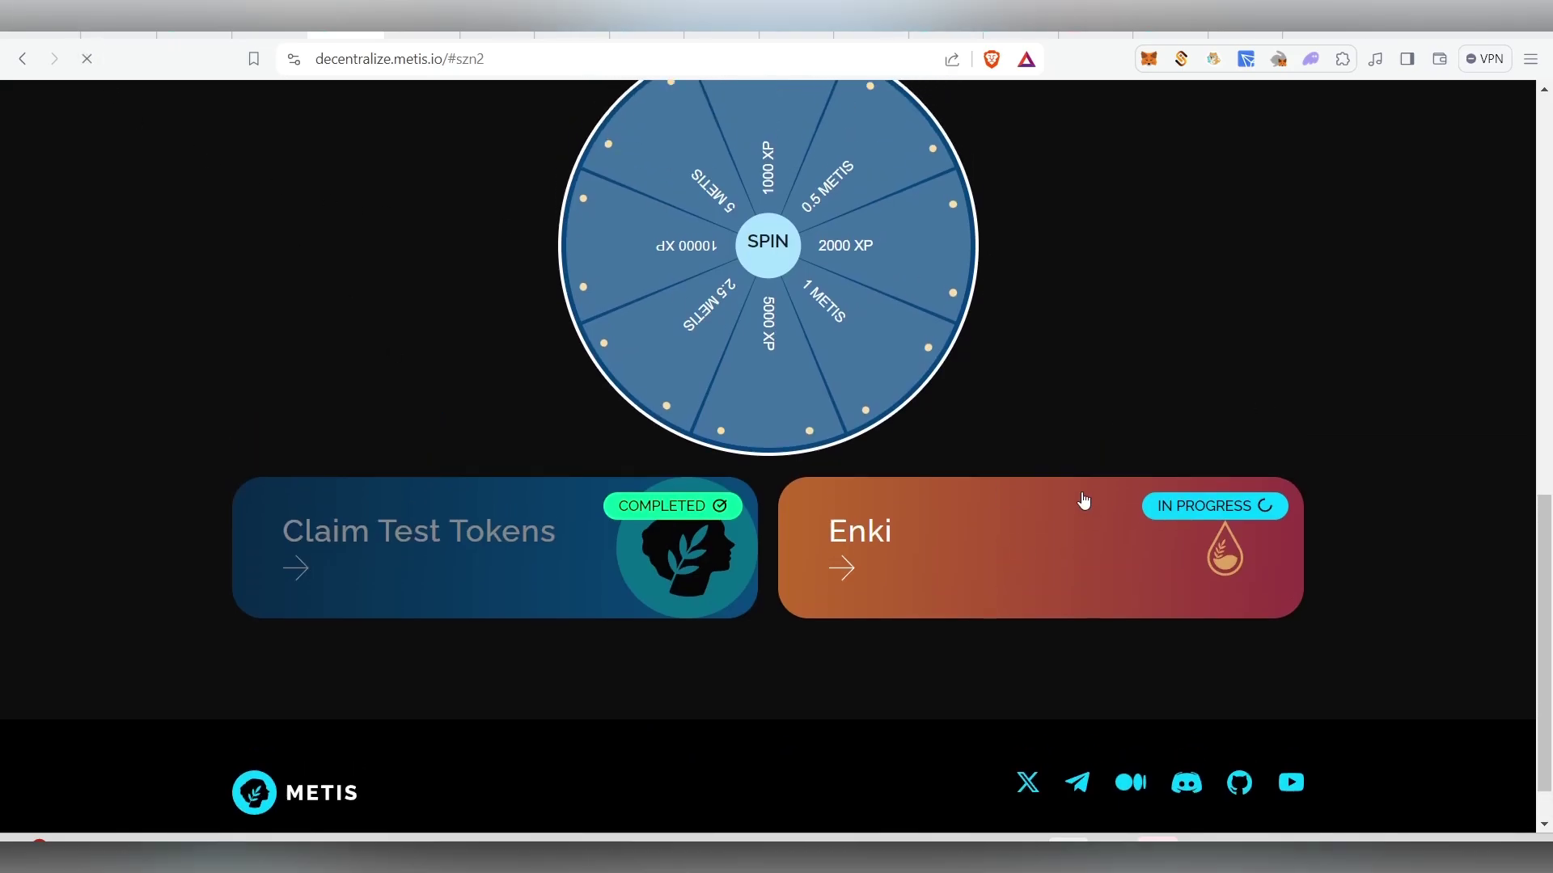
{"action": "scroll", "coordinate": [1078, 551], "scroll_direction": "up", "scroll_amount": 12}
{"action": "scroll", "coordinate": [1078, 552], "scroll_direction": "down", "scroll_amount": 2}
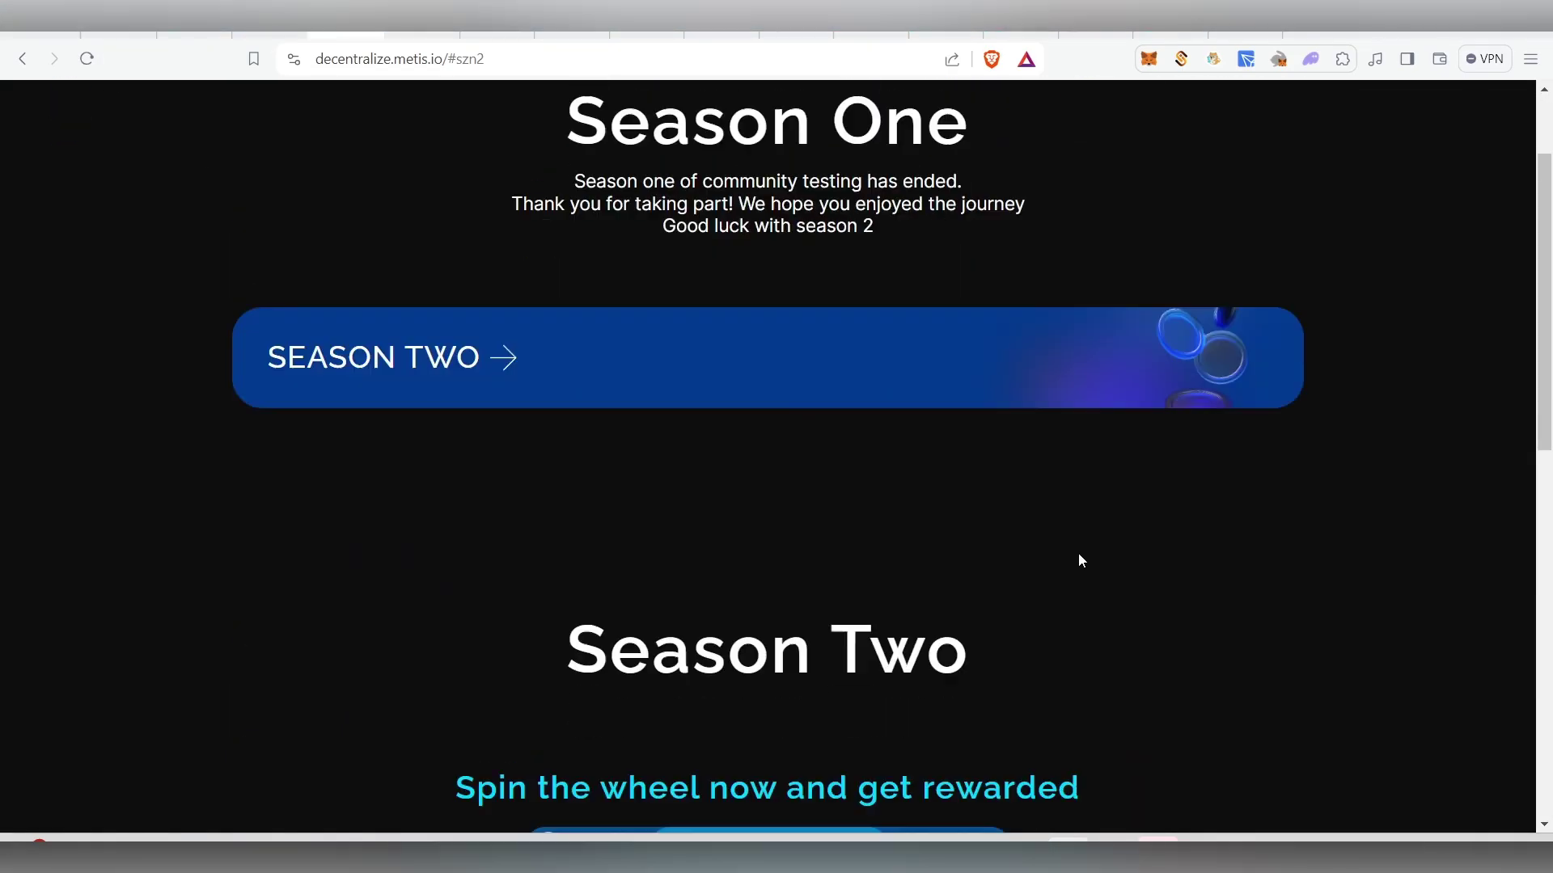
{"action": "scroll", "coordinate": [1078, 551], "scroll_direction": "down", "scroll_amount": 11}
{"action": "scroll", "coordinate": [1067, 566], "scroll_direction": "up", "scroll_amount": 13}
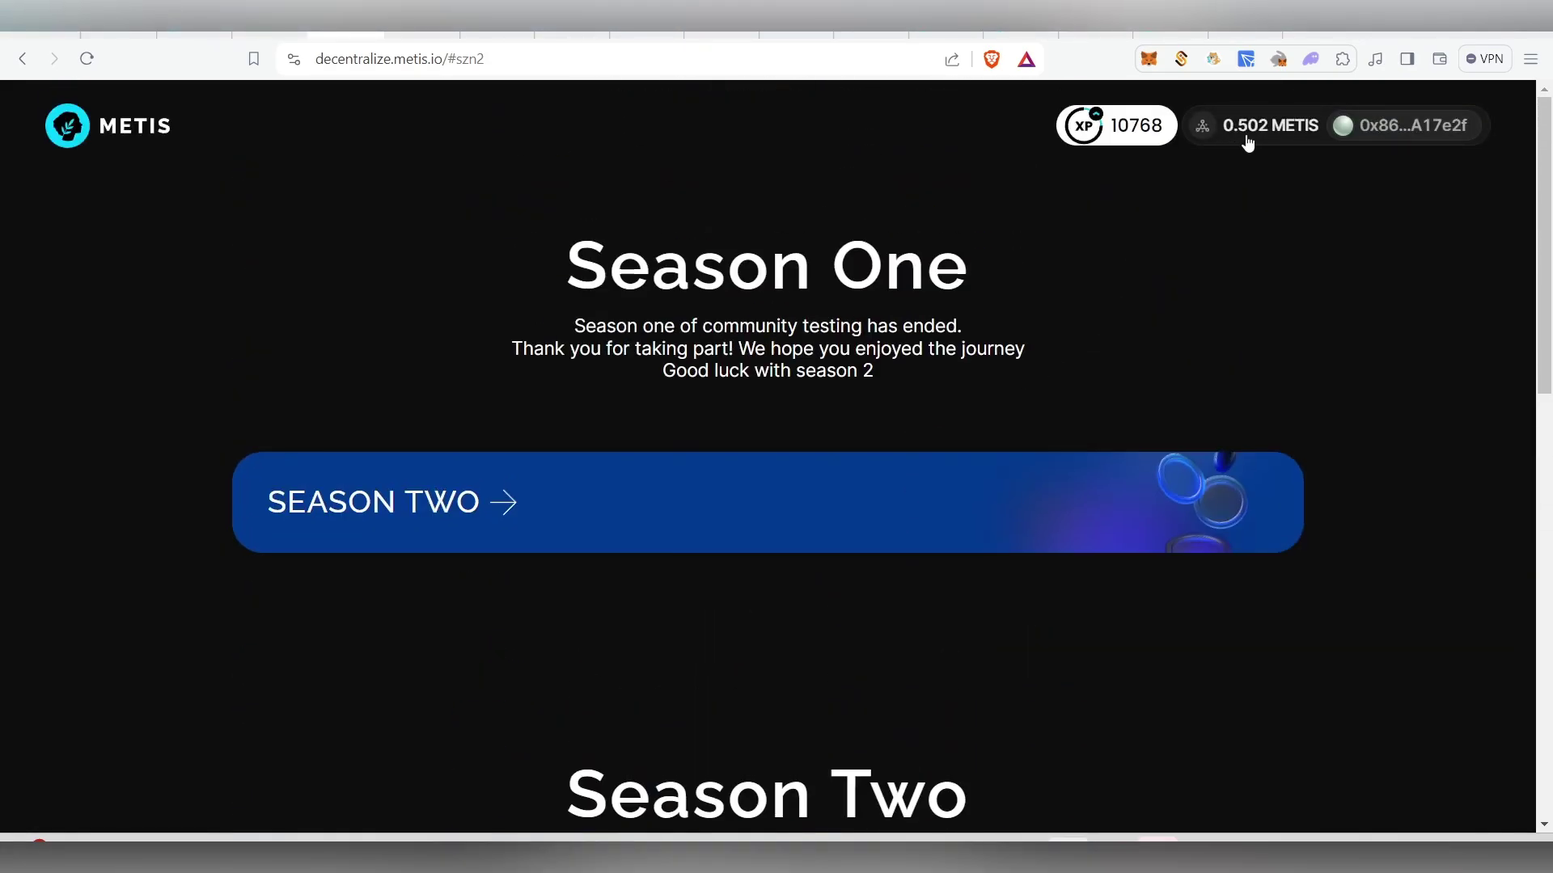
Buy 1 wheel spin for 0.5 METIS on Season Two, confirm the payment in MetaMask, and close the success dialog
{"action": "scroll", "coordinate": [1155, 339], "scroll_direction": "down", "scroll_amount": 3}
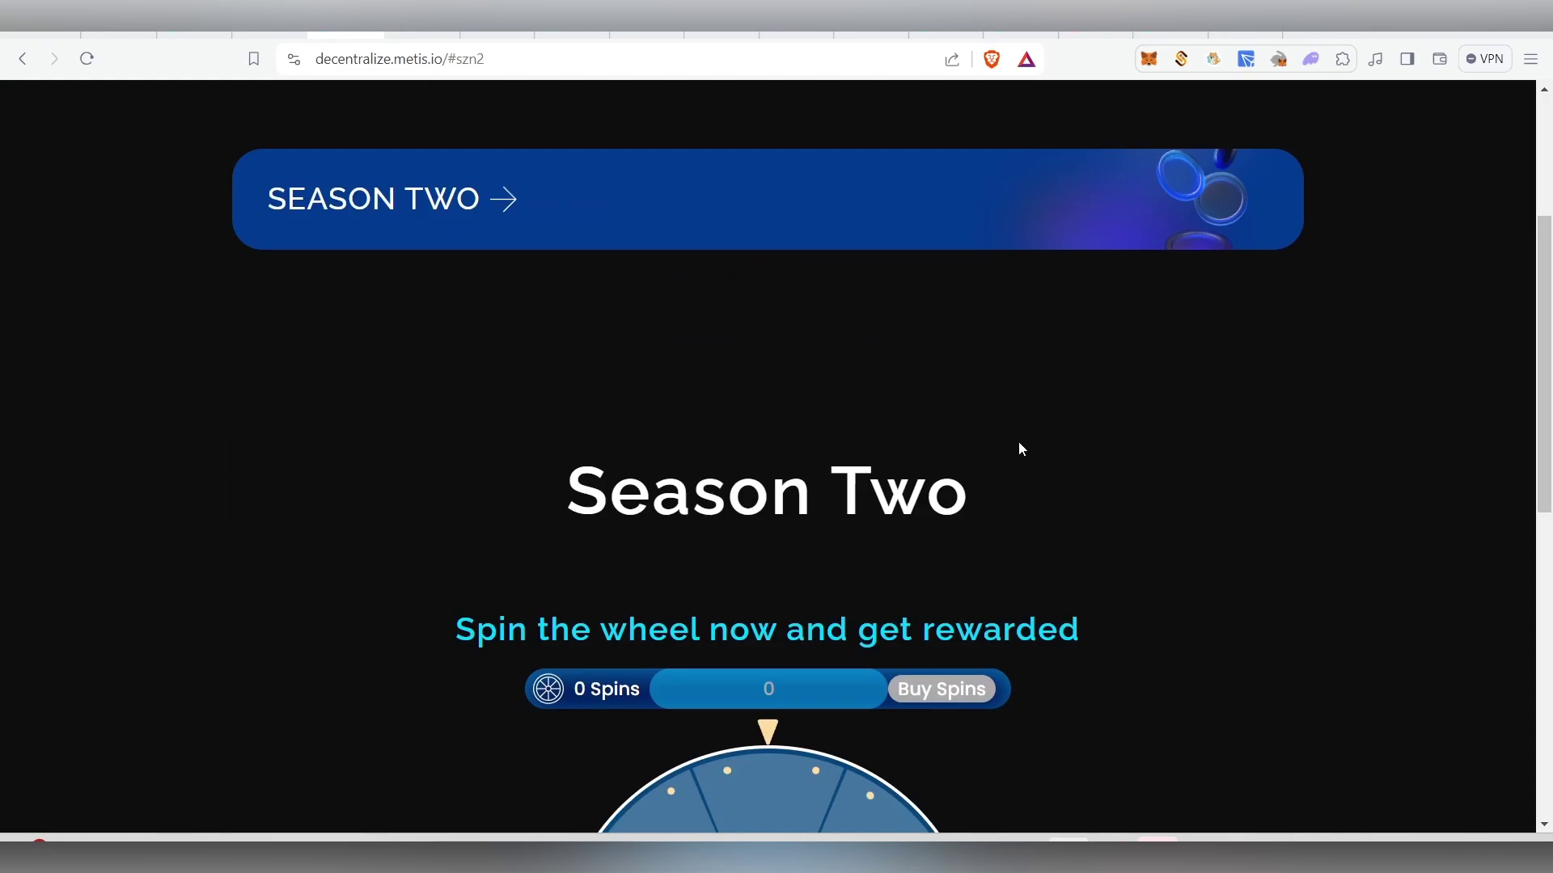
{"action": "scroll", "coordinate": [1021, 449], "scroll_direction": "down", "scroll_amount": 3}
{"action": "scroll", "coordinate": [977, 589], "scroll_direction": "down", "scroll_amount": 3}
{"action": "scroll", "coordinate": [910, 546], "scroll_direction": "up", "scroll_amount": 1}
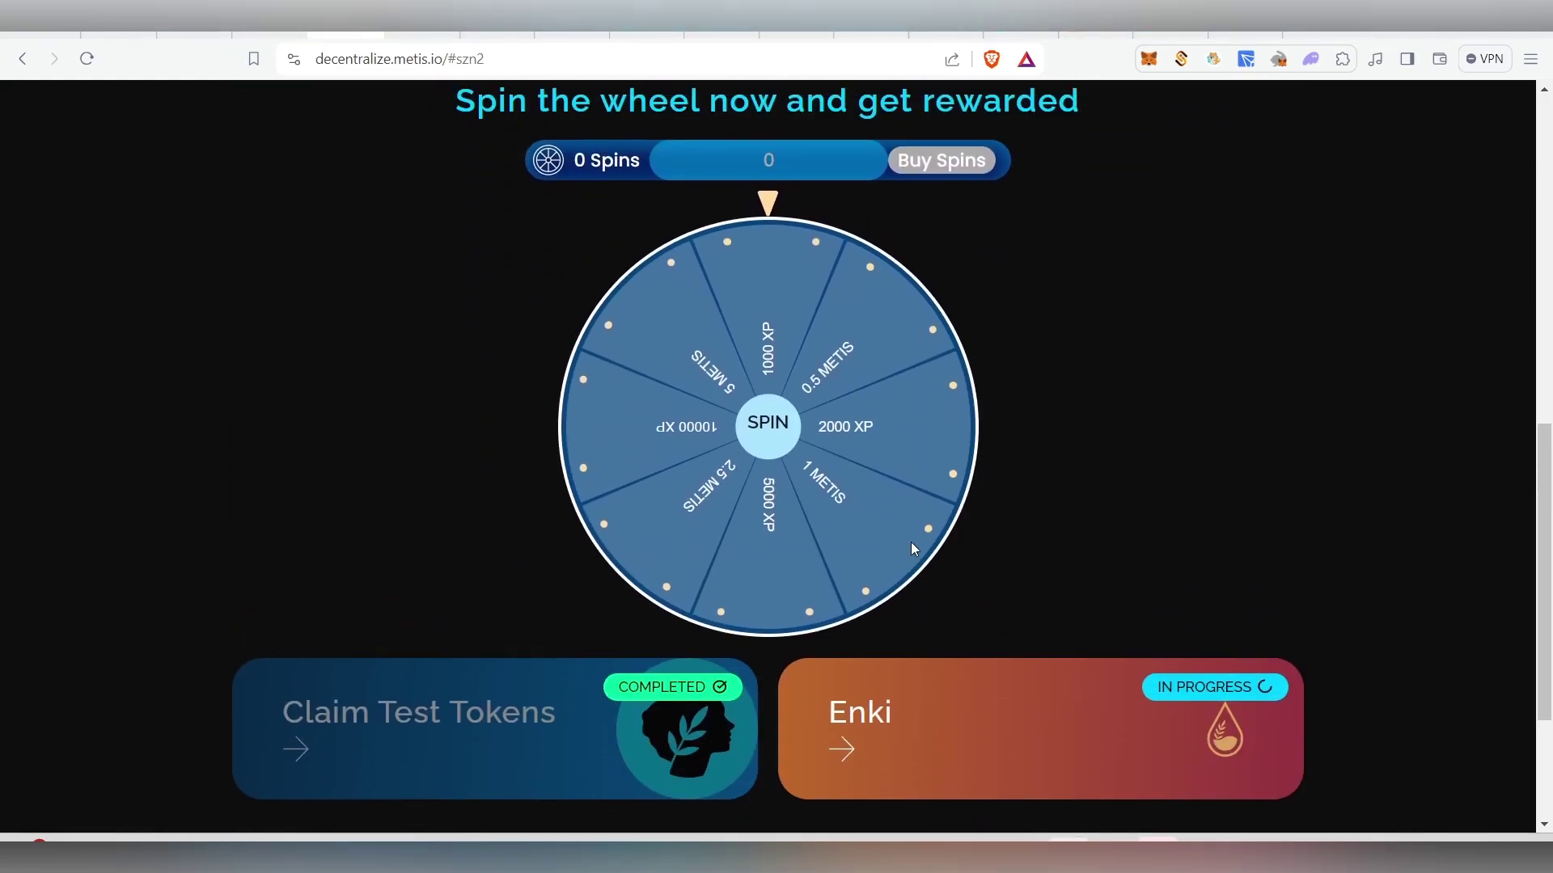
{"action": "scroll", "coordinate": [913, 549], "scroll_direction": "up", "scroll_amount": 1}
{"action": "scroll", "coordinate": [913, 550], "scroll_direction": "up", "scroll_amount": 2}
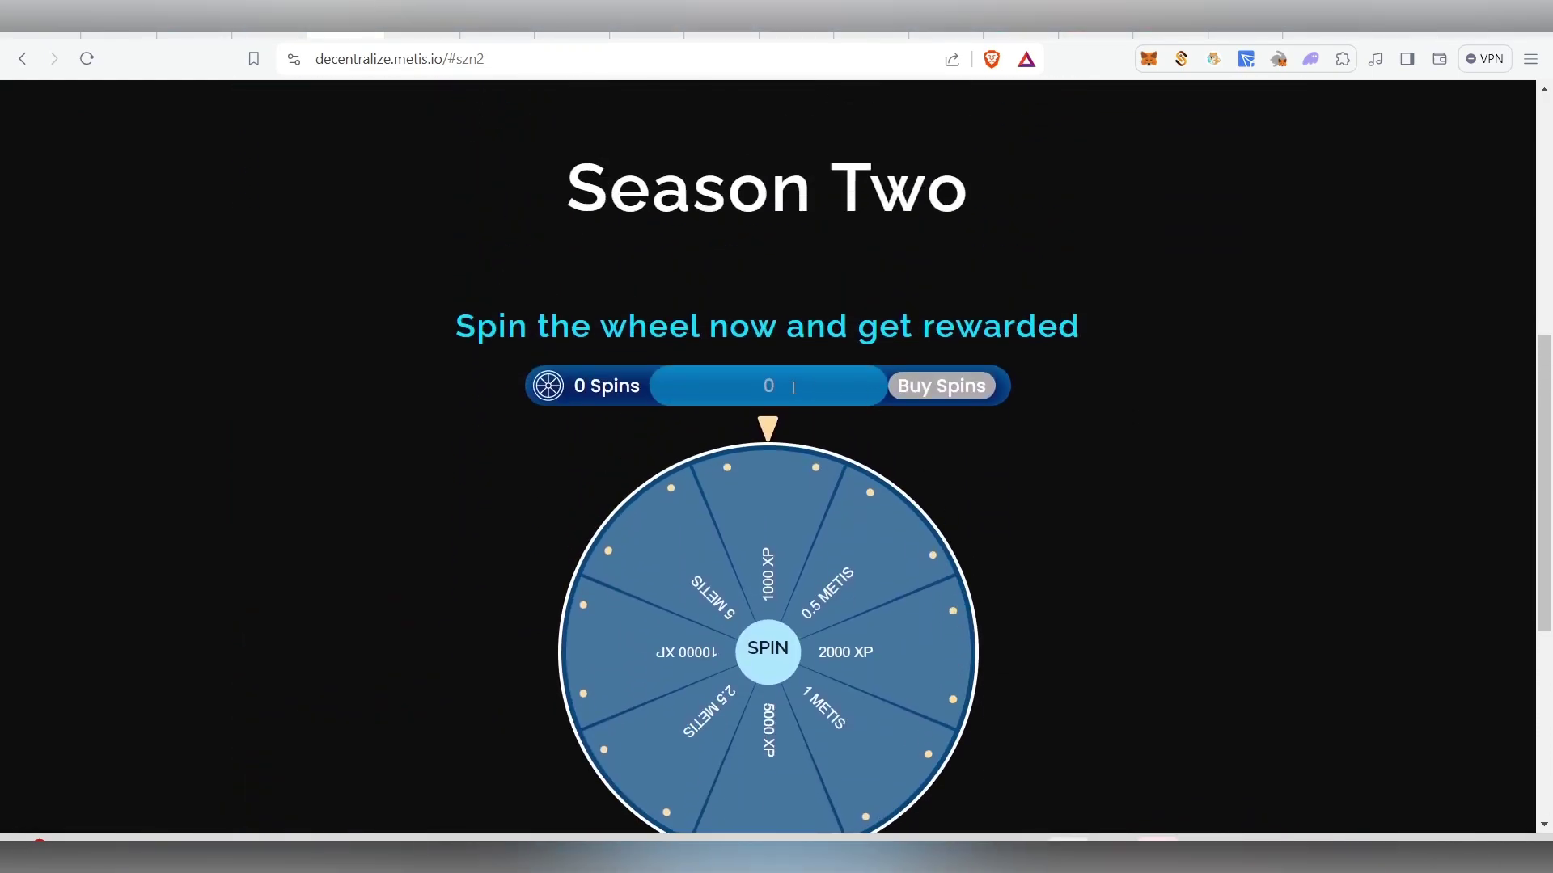
{"action": "left_click_drag", "start_coordinate": [793, 388], "coordinate": [758, 388]}
{"action": "type", "text": "1"}
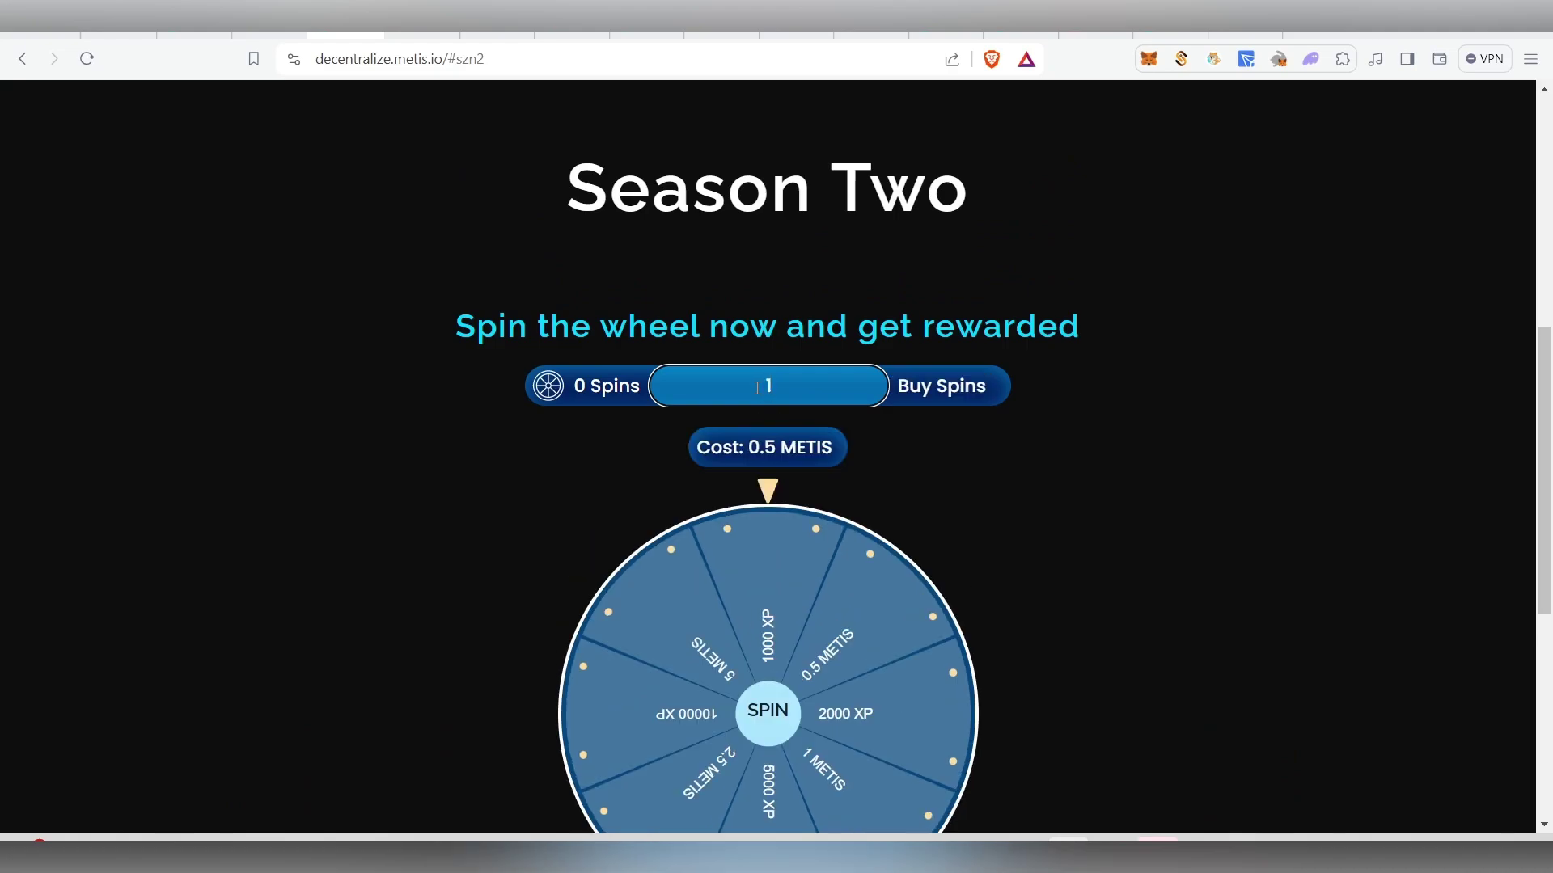
{"action": "left_click", "coordinate": [937, 402]}
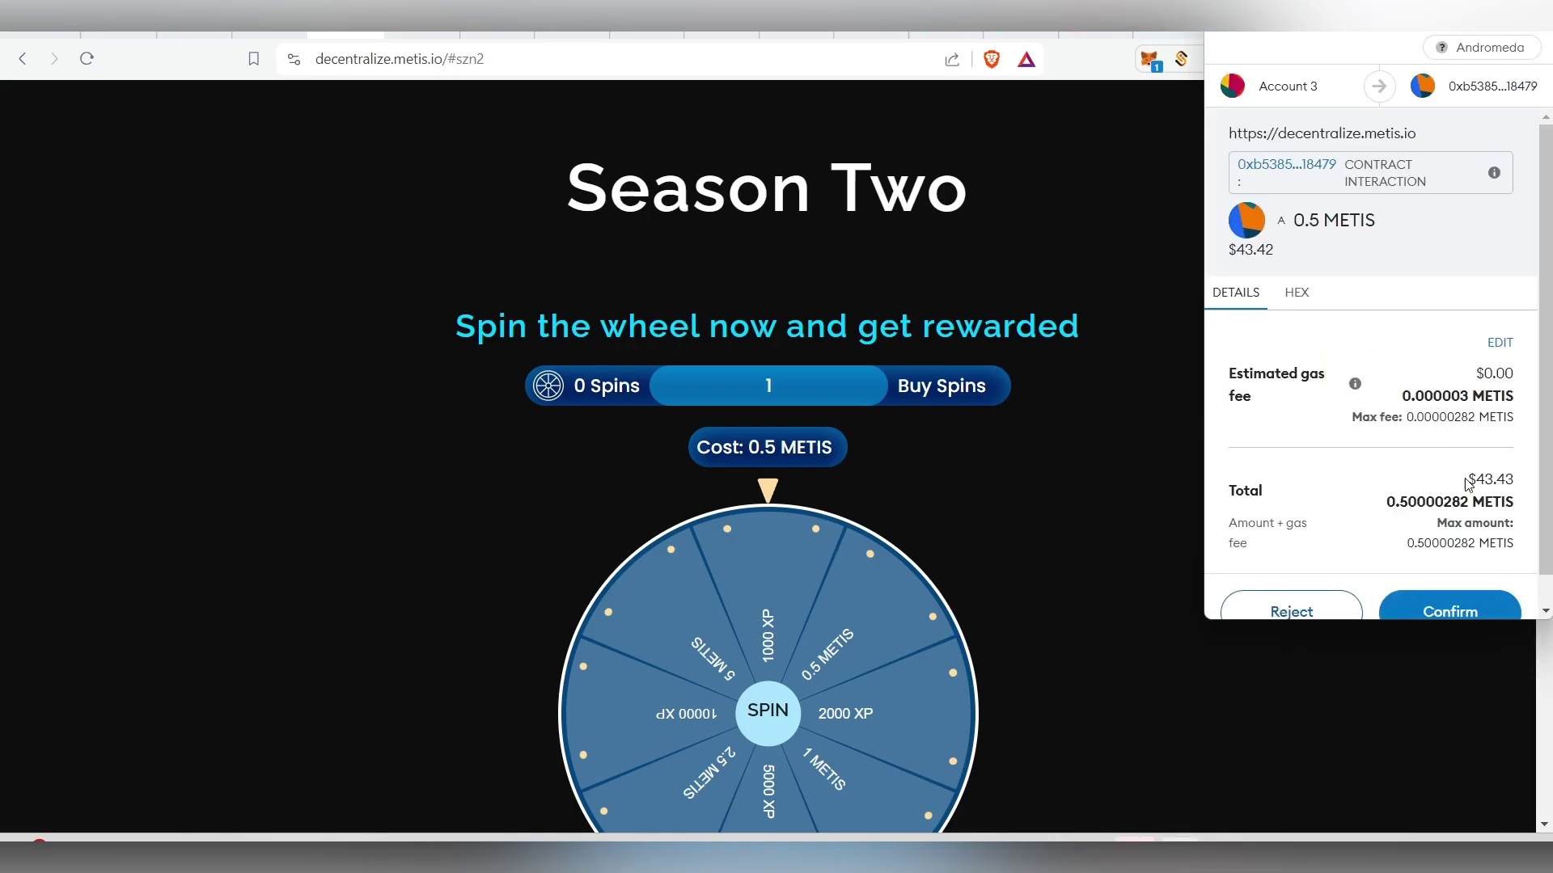
{"action": "left_click", "coordinate": [1488, 616]}
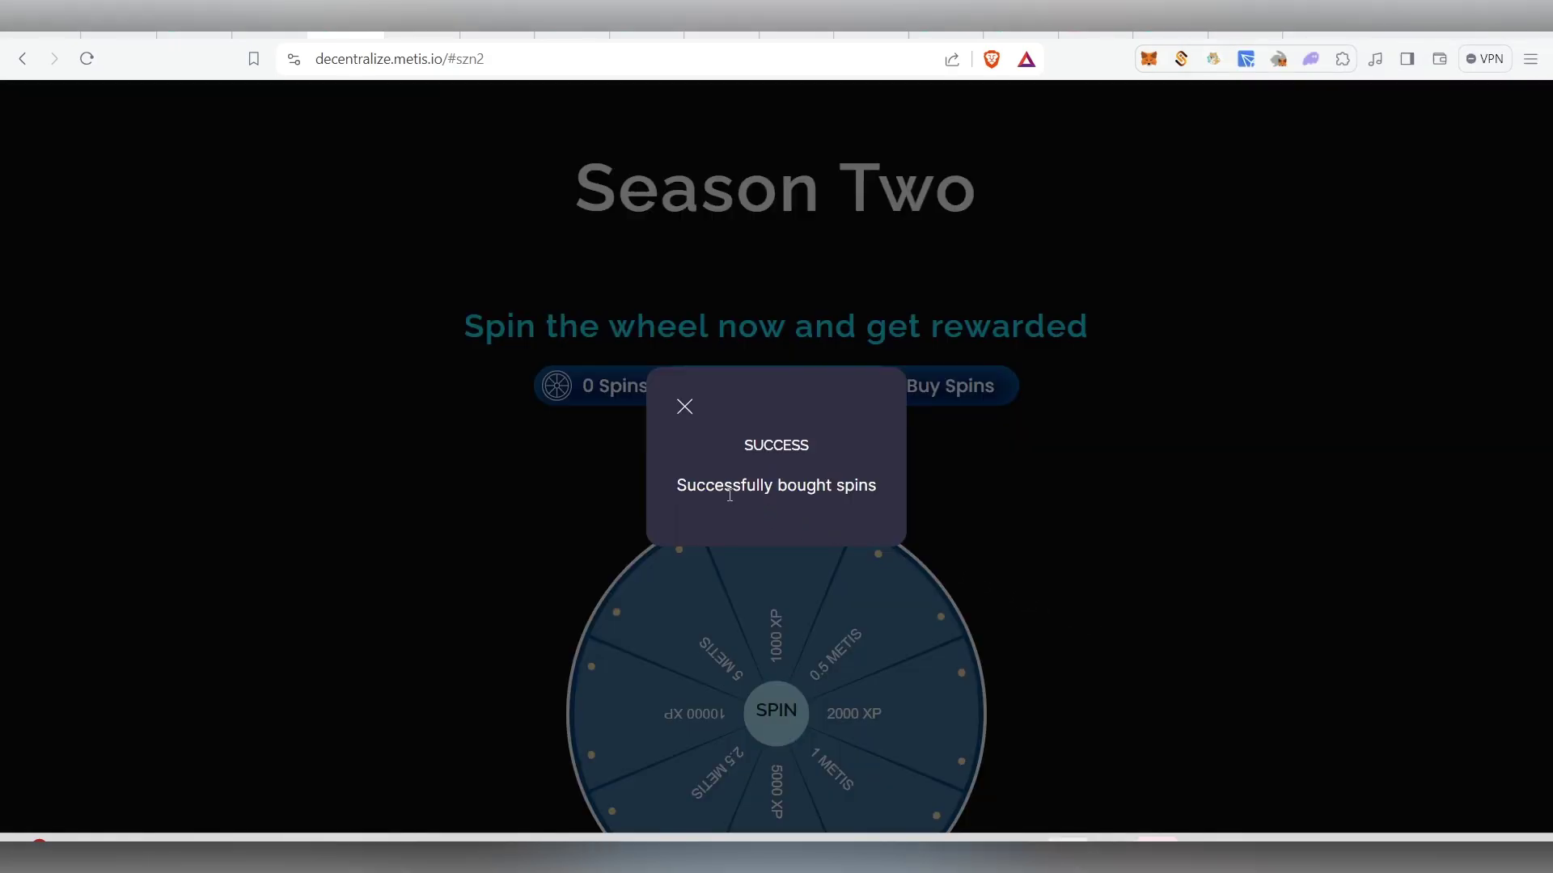
{"action": "left_click", "coordinate": [684, 407]}
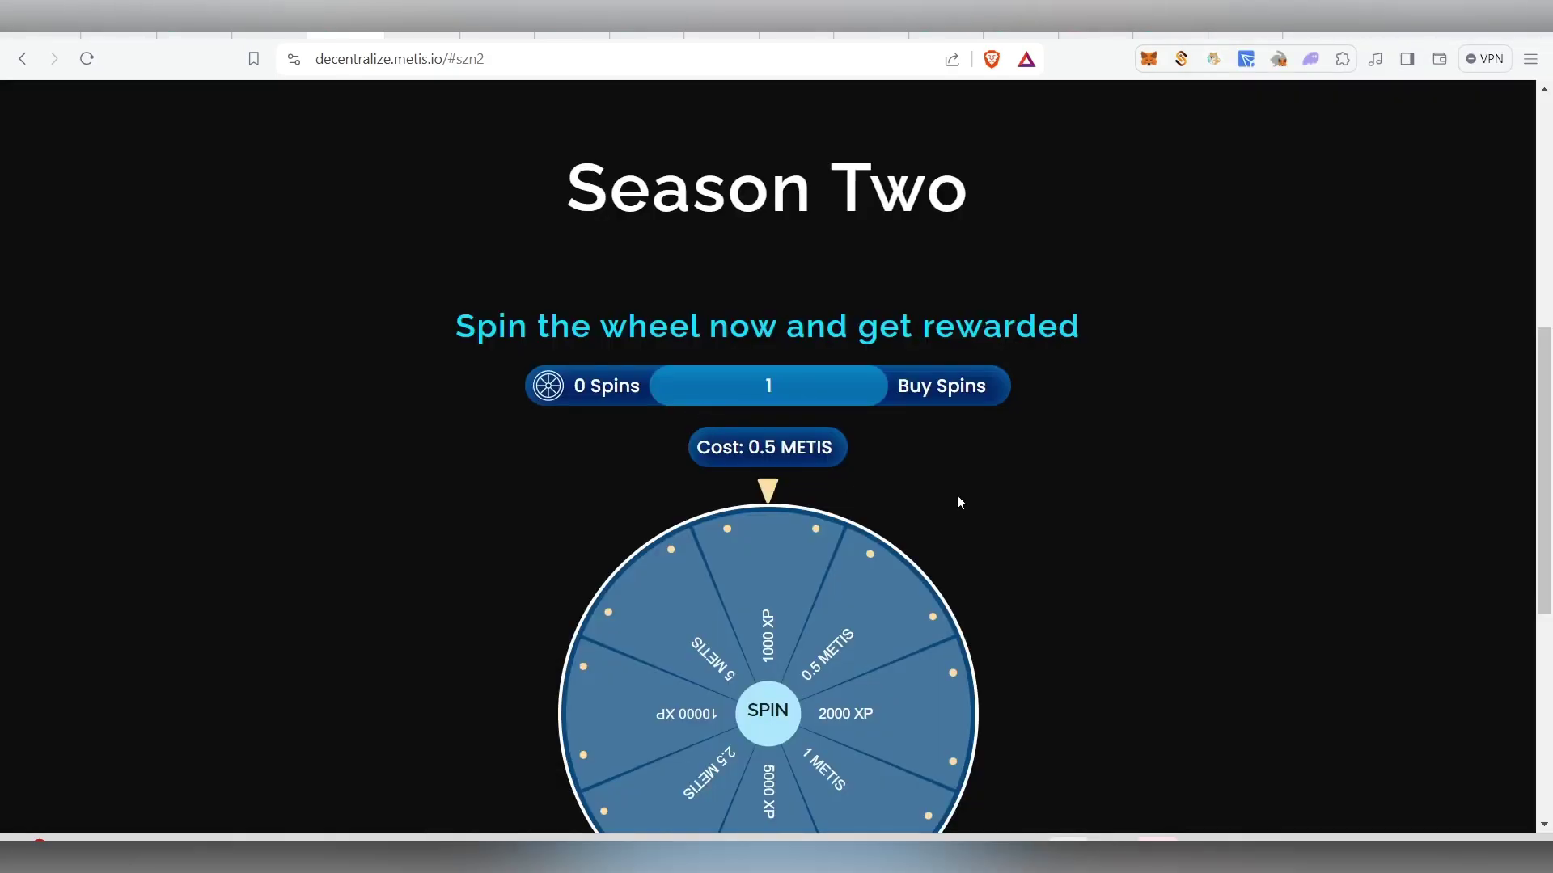
Reload the Season Two page and check the number of available spins and the status of the task cards
{"action": "scroll", "coordinate": [1051, 523], "scroll_direction": "down", "scroll_amount": 1}
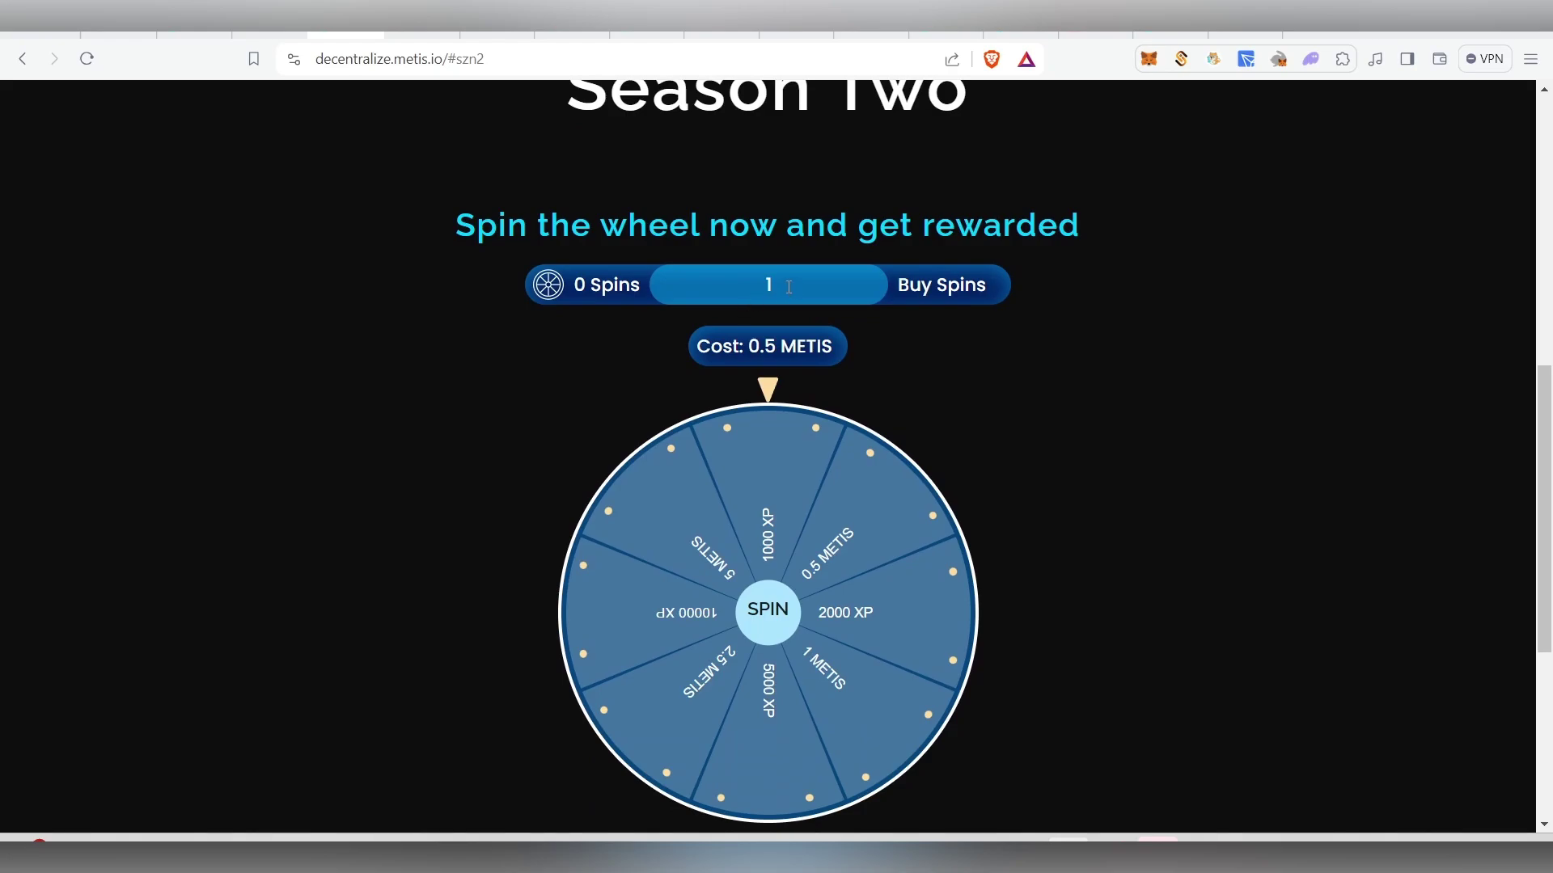
{"action": "left_click_drag", "start_coordinate": [579, 285], "coordinate": [636, 285]}
{"action": "left_click", "coordinate": [474, 287]}
{"action": "left_click", "coordinate": [87, 59]}
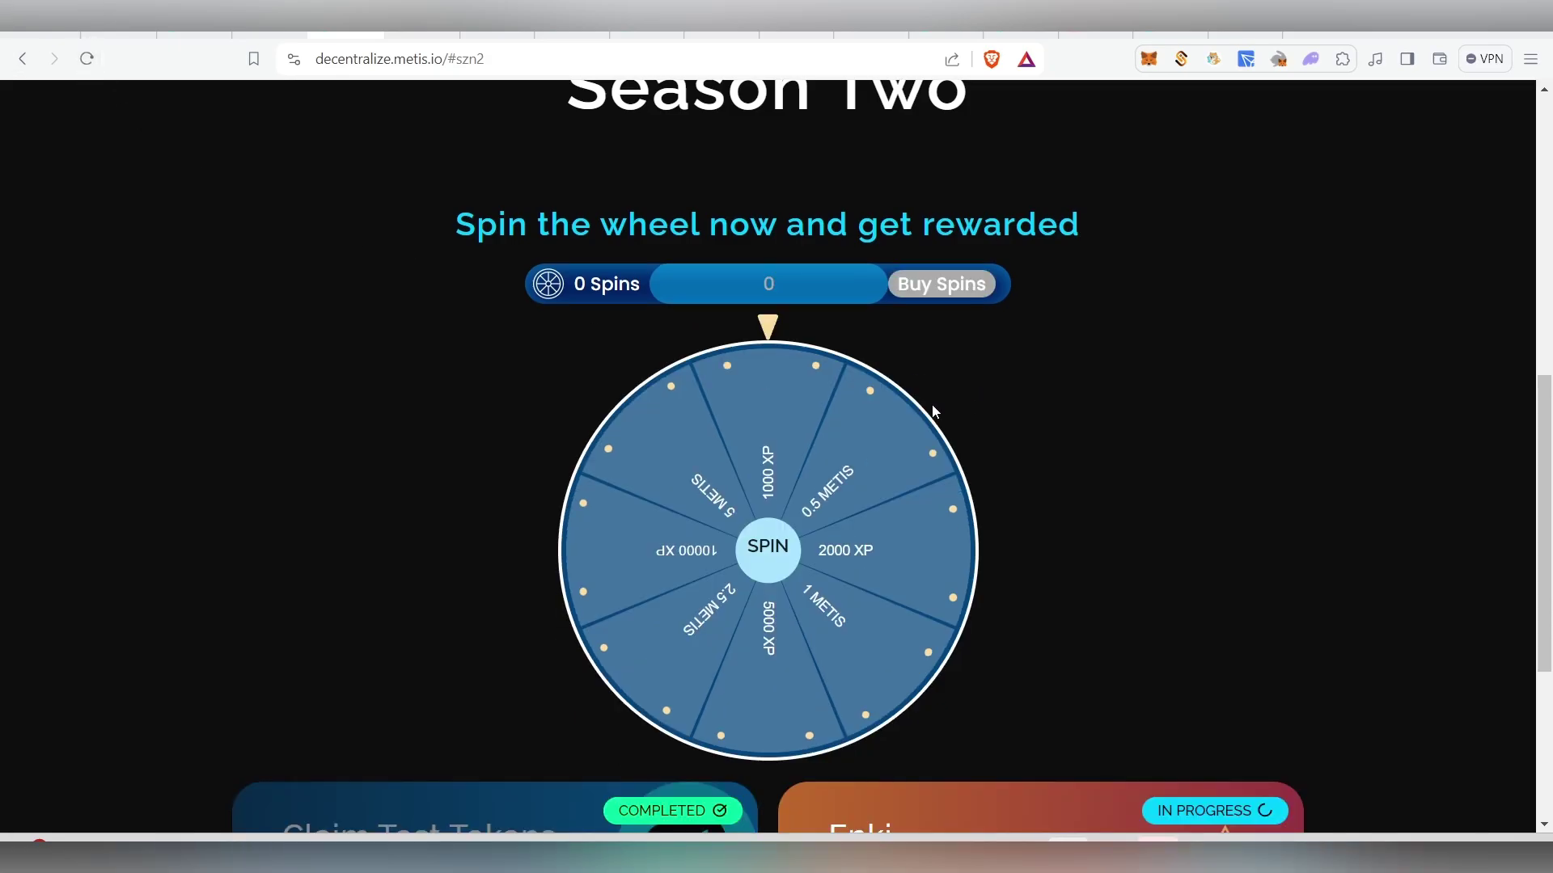
{"action": "scroll", "coordinate": [614, 318], "scroll_direction": "down", "scroll_amount": 3}
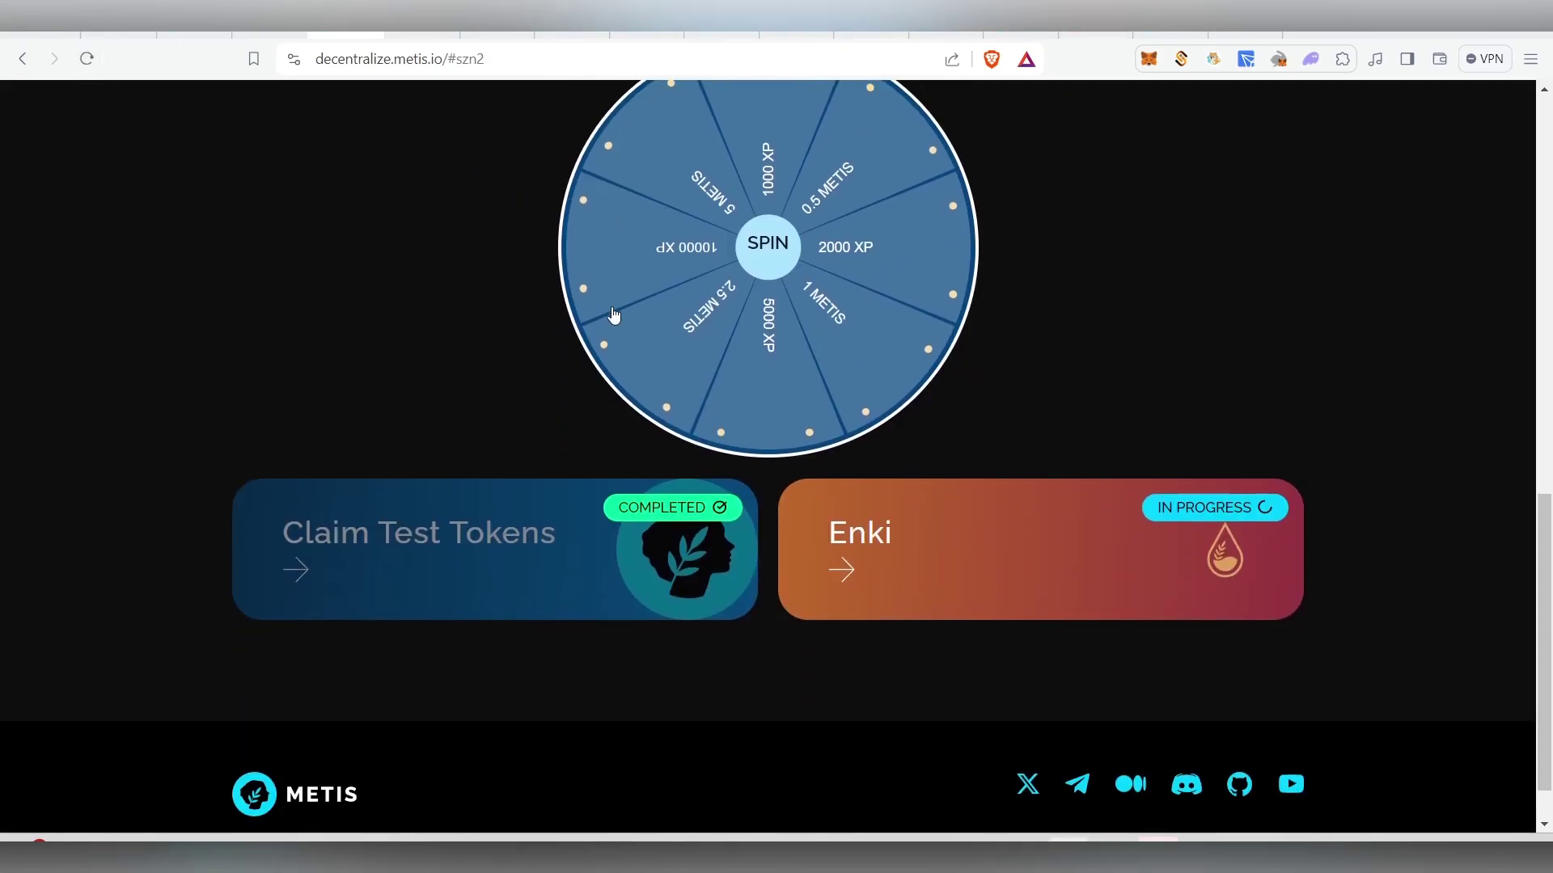